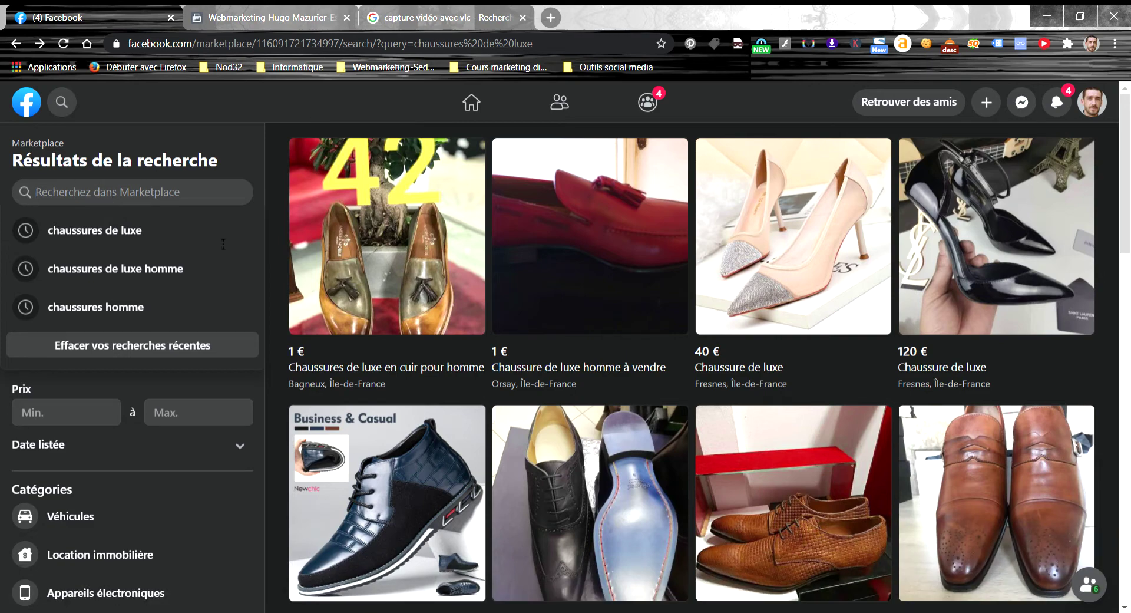
Clear the recent Marketplace searches and confirm the deletion
{"action": "scroll", "coordinate": [165, 386], "scroll_direction": "down", "scroll_amount": 5}
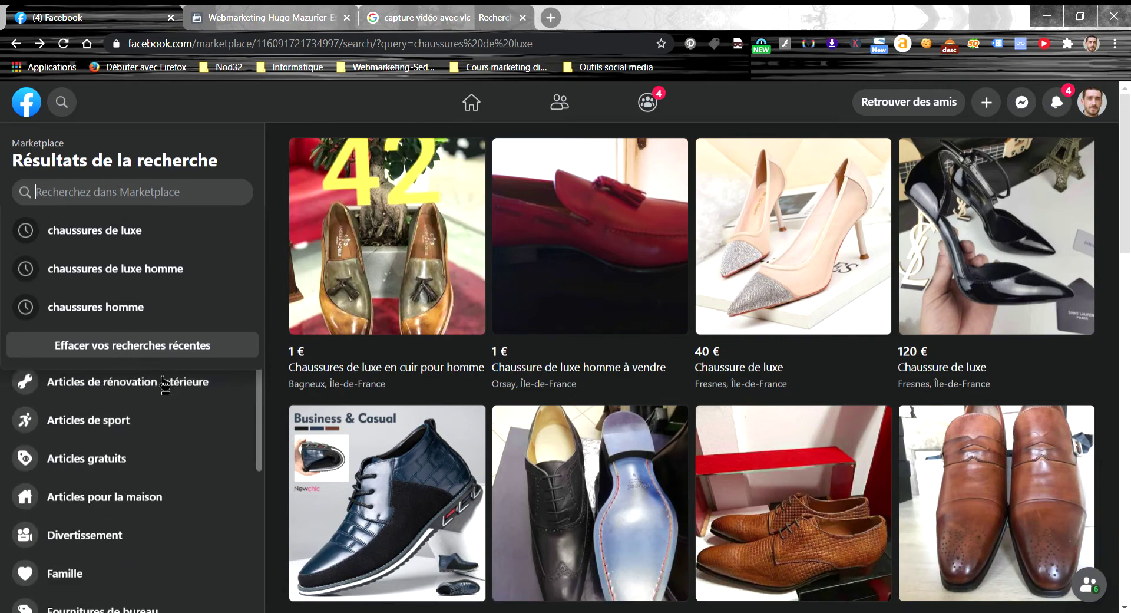
{"action": "scroll", "coordinate": [165, 386], "scroll_direction": "up", "scroll_amount": 5}
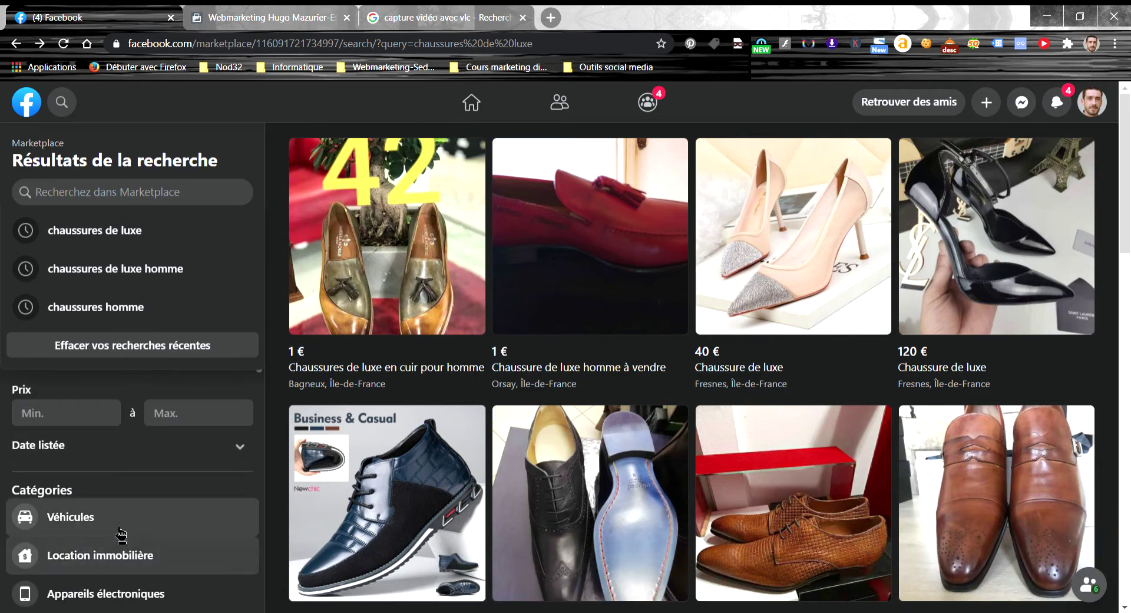
{"action": "left_click", "coordinate": [145, 353]}
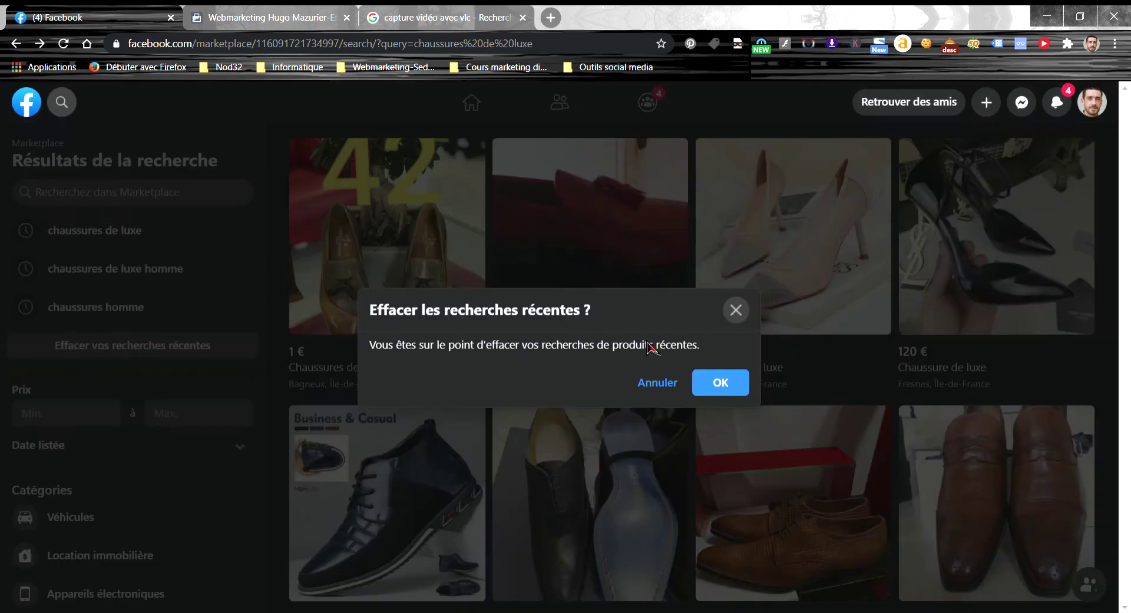
{"action": "left_click", "coordinate": [729, 389]}
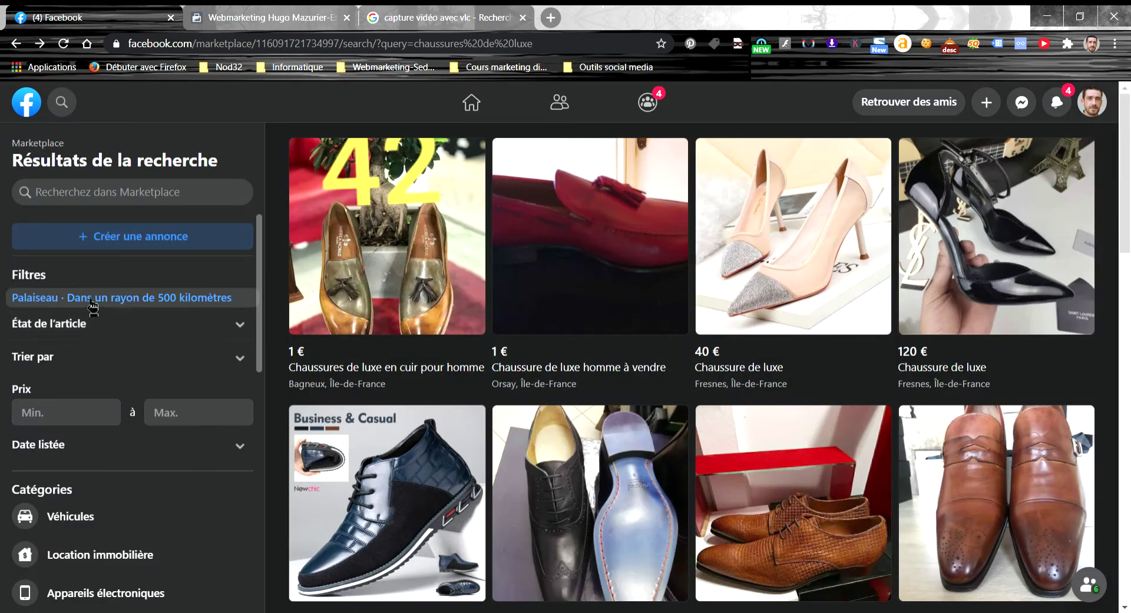
Examine the item condition and listing date filter options, collapsing each filter again
{"action": "left_click", "coordinate": [120, 326]}
{"action": "left_click", "coordinate": [121, 325]}
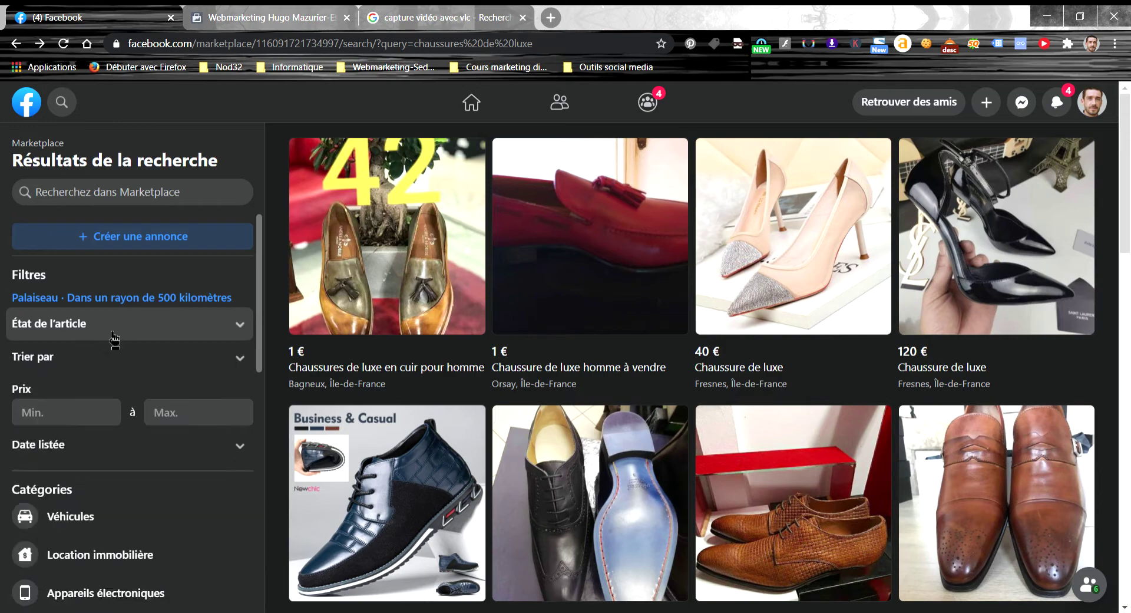
{"action": "scroll", "coordinate": [77, 259], "scroll_direction": "down", "scroll_amount": 3}
{"action": "left_click", "coordinate": [88, 227]}
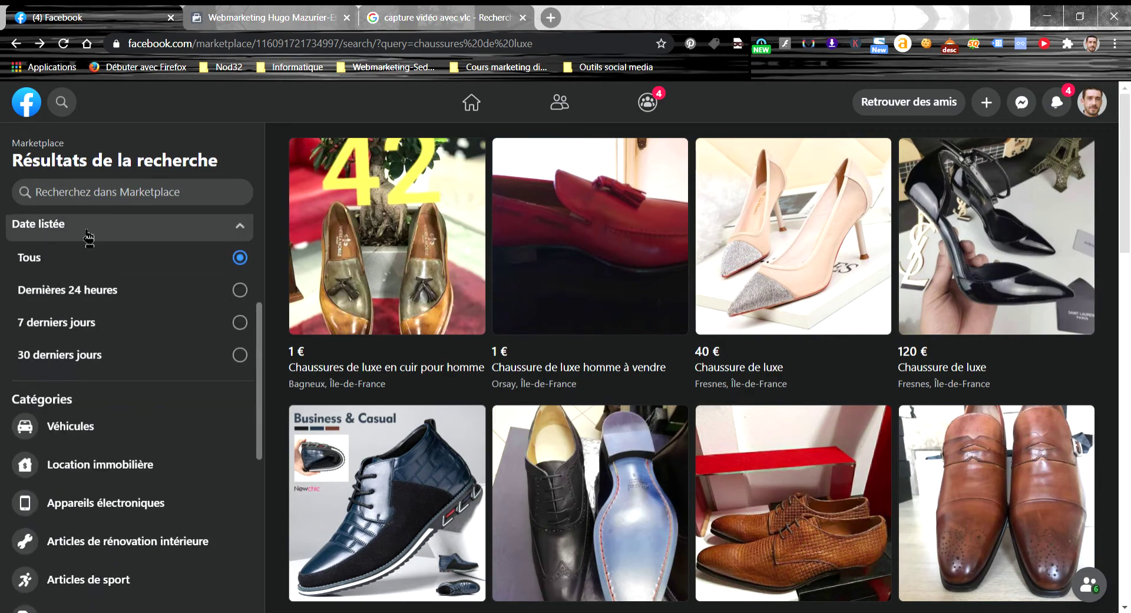
{"action": "double_click", "coordinate": [129, 222]}
{"action": "left_click", "coordinate": [135, 232]}
Examine the full list of Marketplace categories below the filters, from vehicles down to groups
{"action": "scroll", "coordinate": [135, 295], "scroll_direction": "down", "scroll_amount": 7}
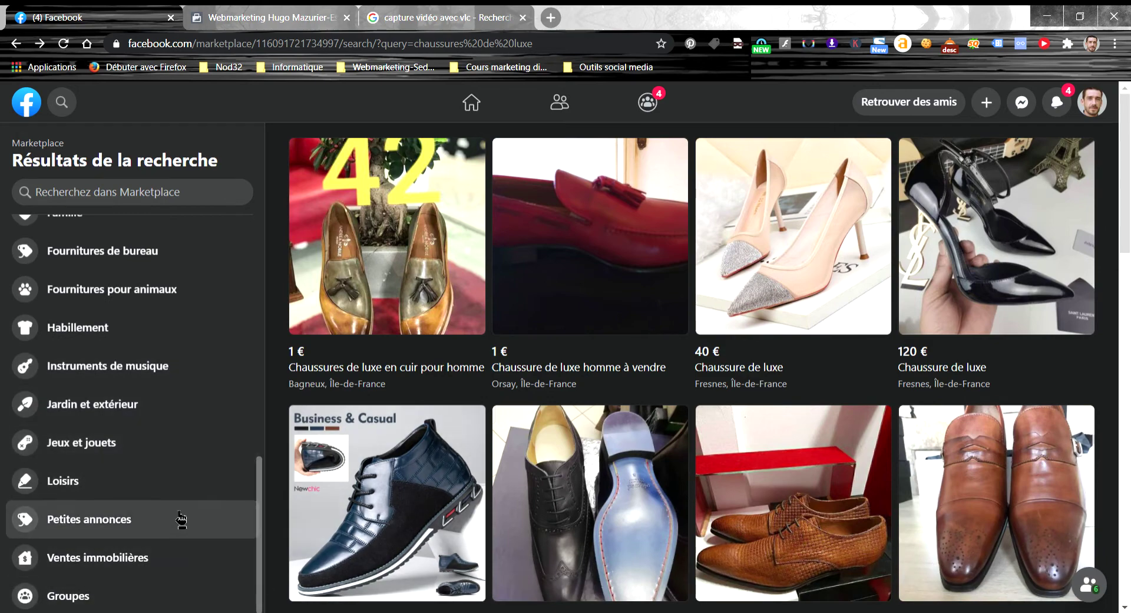
{"action": "scroll", "coordinate": [183, 524], "scroll_direction": "up", "scroll_amount": 8}
{"action": "scroll", "coordinate": [162, 504], "scroll_direction": "up", "scroll_amount": 2}
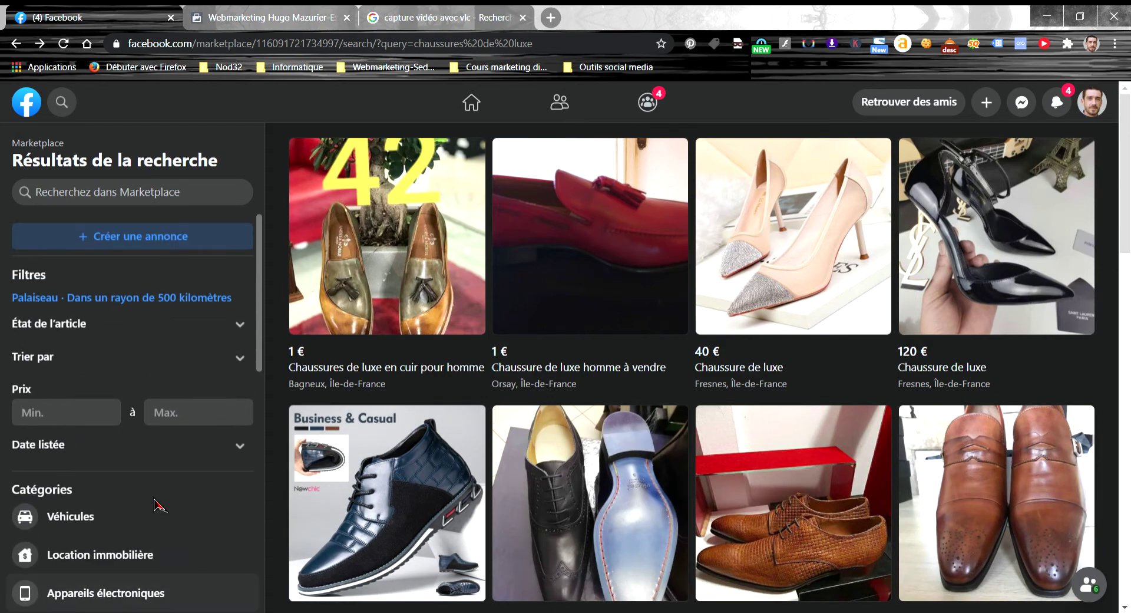
{"action": "scroll", "coordinate": [162, 503], "scroll_direction": "down", "scroll_amount": 6}
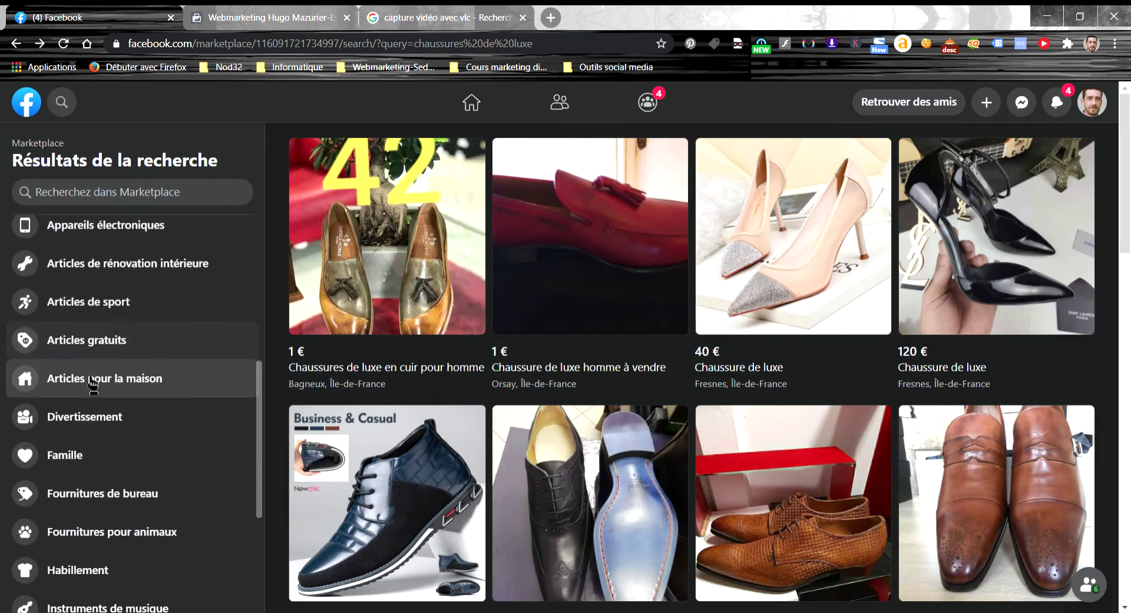
{"action": "scroll", "coordinate": [136, 377], "scroll_direction": "down", "scroll_amount": 1}
{"action": "scroll", "coordinate": [109, 349], "scroll_direction": "down", "scroll_amount": 3}
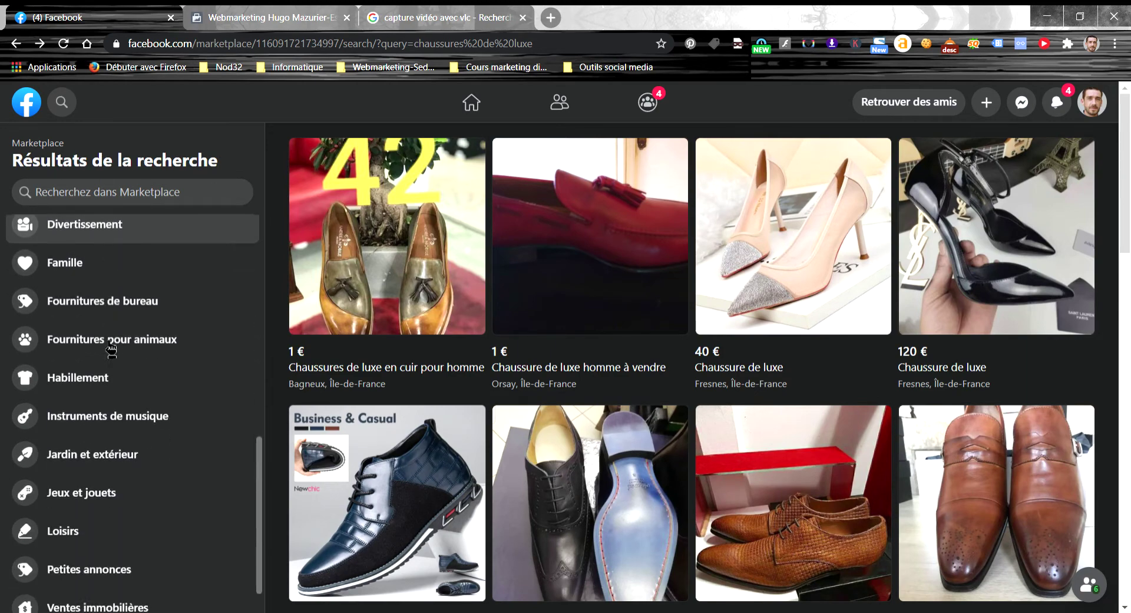
{"action": "scroll", "coordinate": [99, 471], "scroll_direction": "up", "scroll_amount": 5}
{"action": "scroll", "coordinate": [100, 468], "scroll_direction": "up", "scroll_amount": 4}
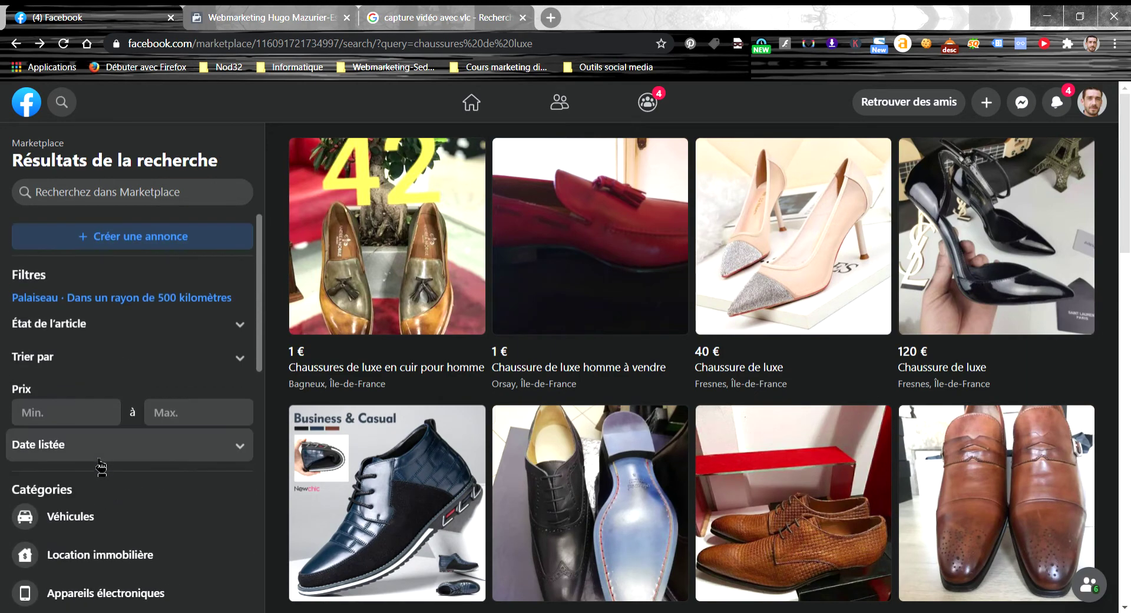
Search Marketplace for the suggested term "chaussures de luxe" and look through the resulting listings
{"action": "left_click", "coordinate": [122, 199]}
{"action": "type", "text": "c"}
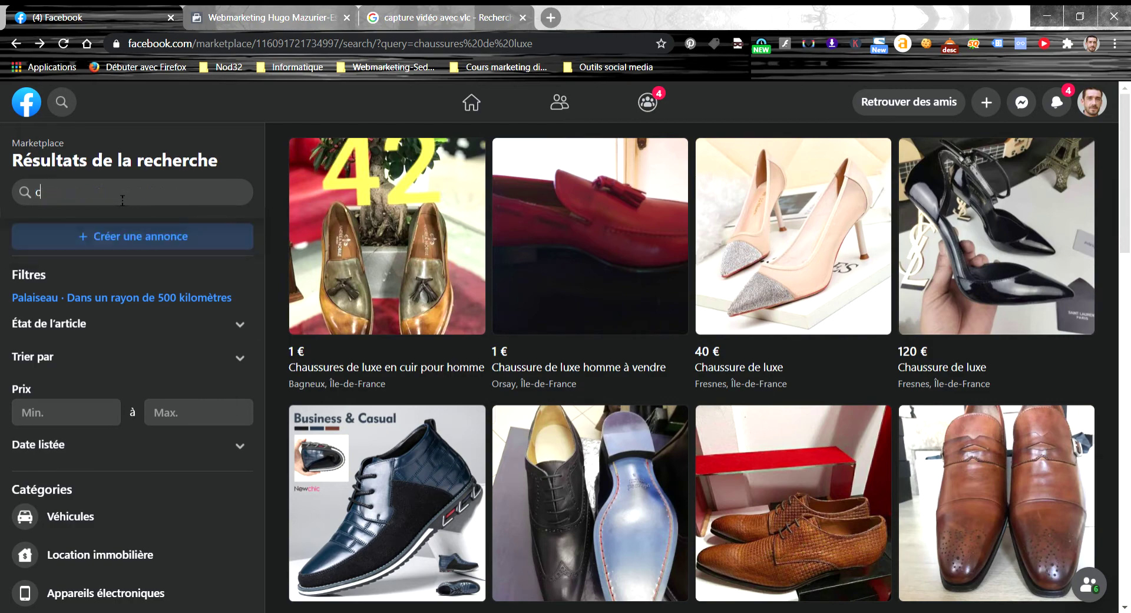
{"action": "type", "text": "hauss"}
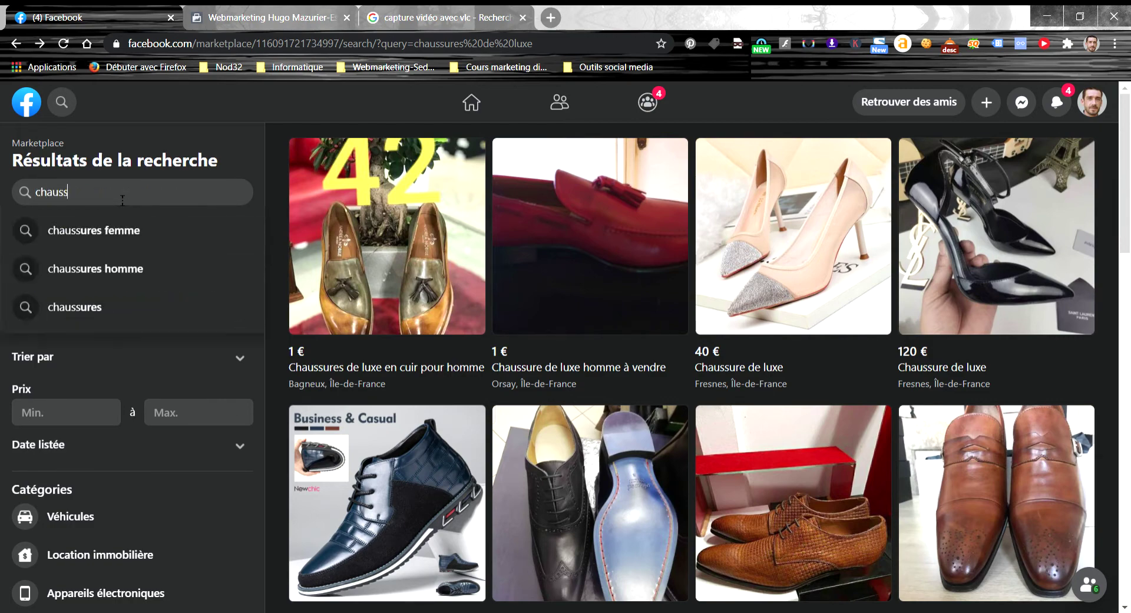
{"action": "type", "text": "ure de luxe"}
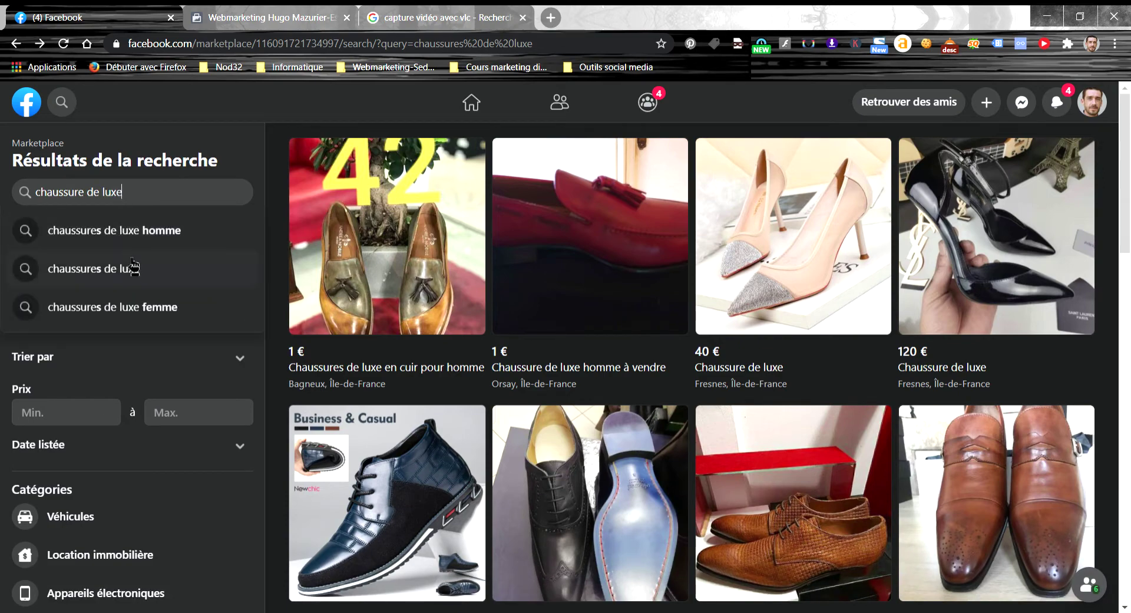
{"action": "left_click", "coordinate": [134, 270]}
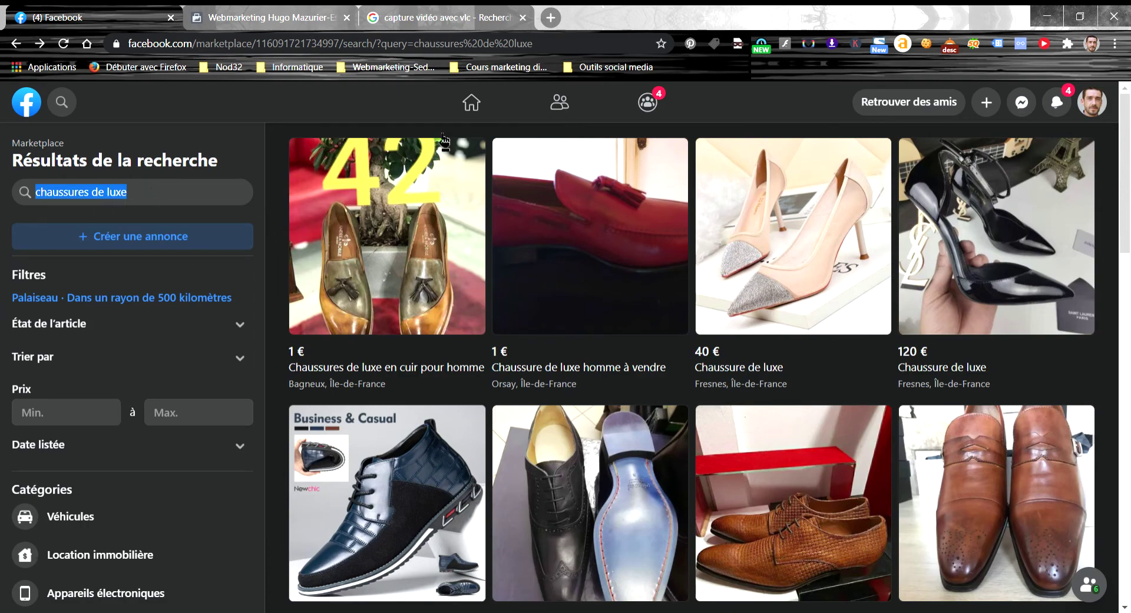
{"action": "scroll", "coordinate": [494, 324], "scroll_direction": "down", "scroll_amount": 5}
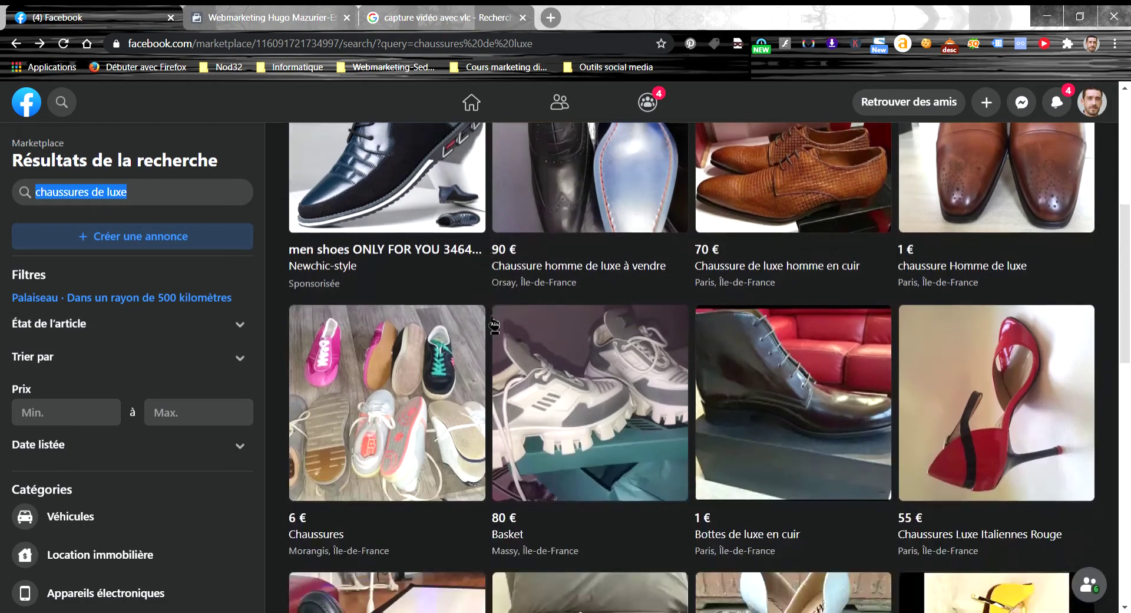
{"action": "scroll", "coordinate": [493, 324], "scroll_direction": "down", "scroll_amount": 11}
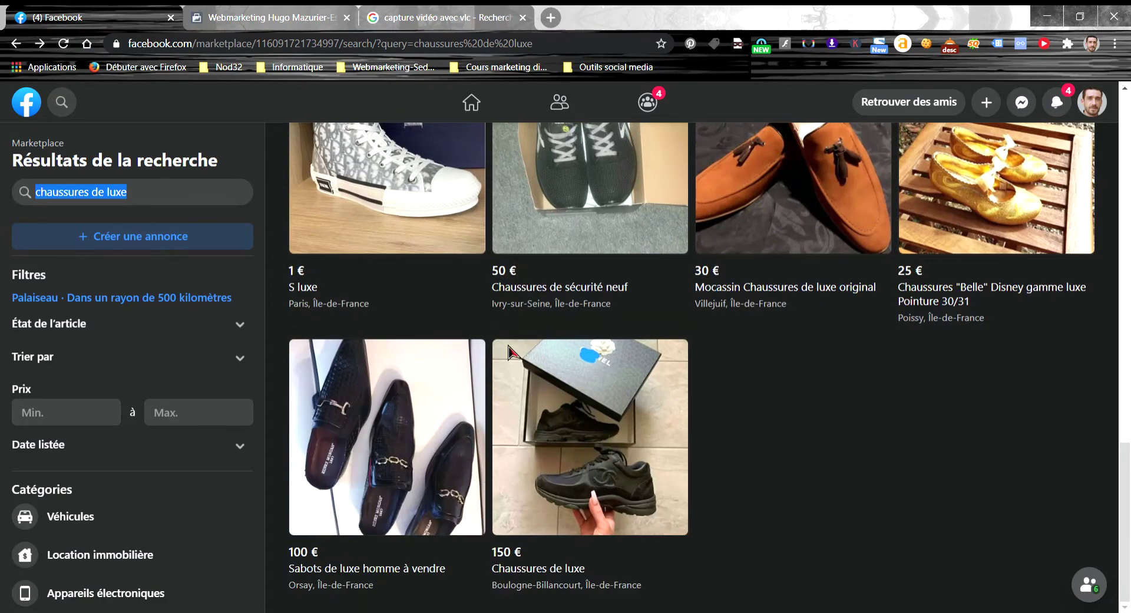
{"action": "scroll", "coordinate": [570, 405], "scroll_direction": "up", "scroll_amount": 5}
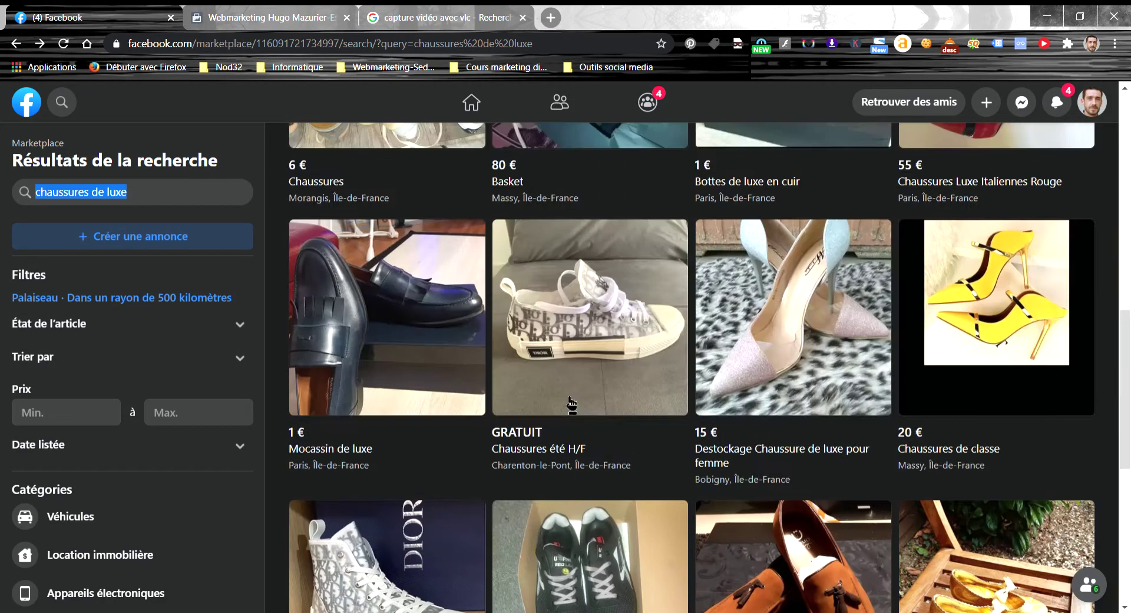
{"action": "scroll", "coordinate": [571, 405], "scroll_direction": "up", "scroll_amount": 11}
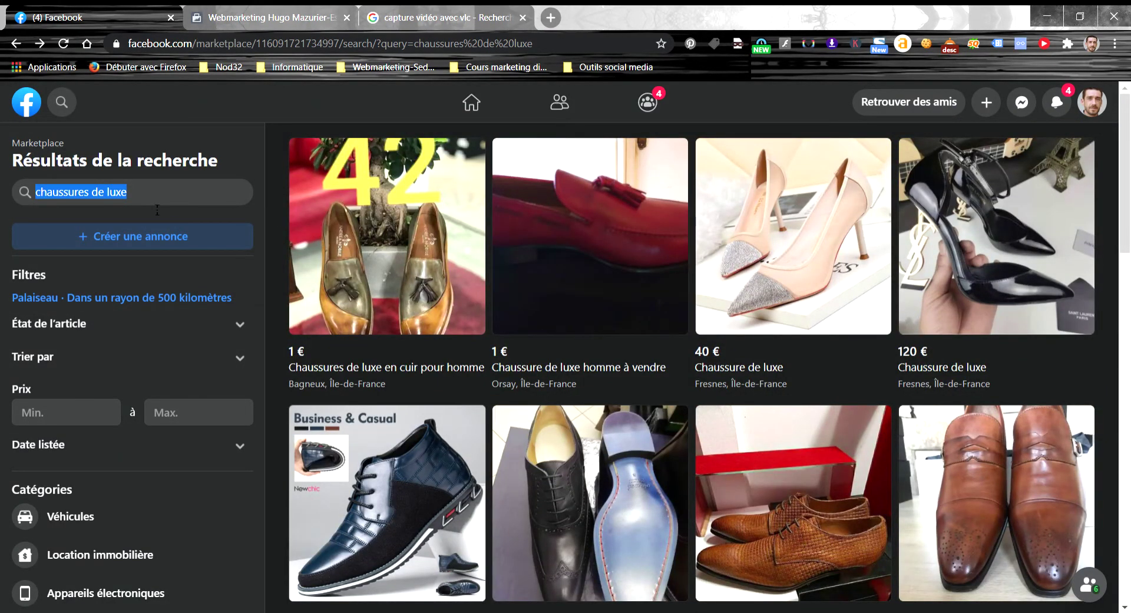
Narrow the search to the suggested term "chaussures de luxe homme" and look through the resulting listings
{"action": "left_click", "coordinate": [154, 234]}
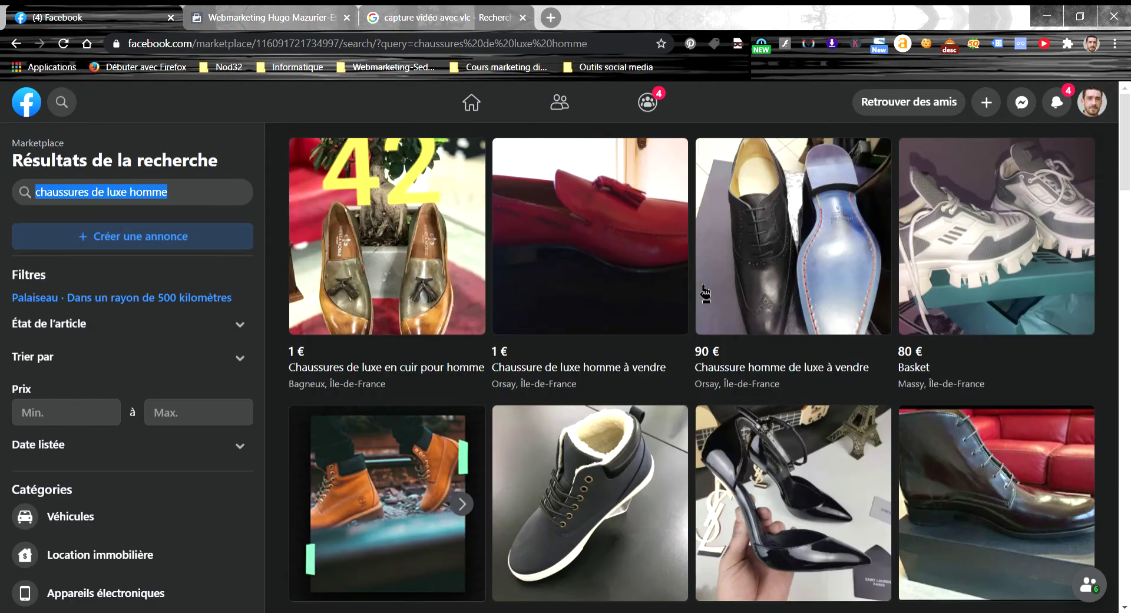
{"action": "scroll", "coordinate": [703, 294], "scroll_direction": "down", "scroll_amount": 5}
{"action": "scroll", "coordinate": [704, 292], "scroll_direction": "down", "scroll_amount": 20}
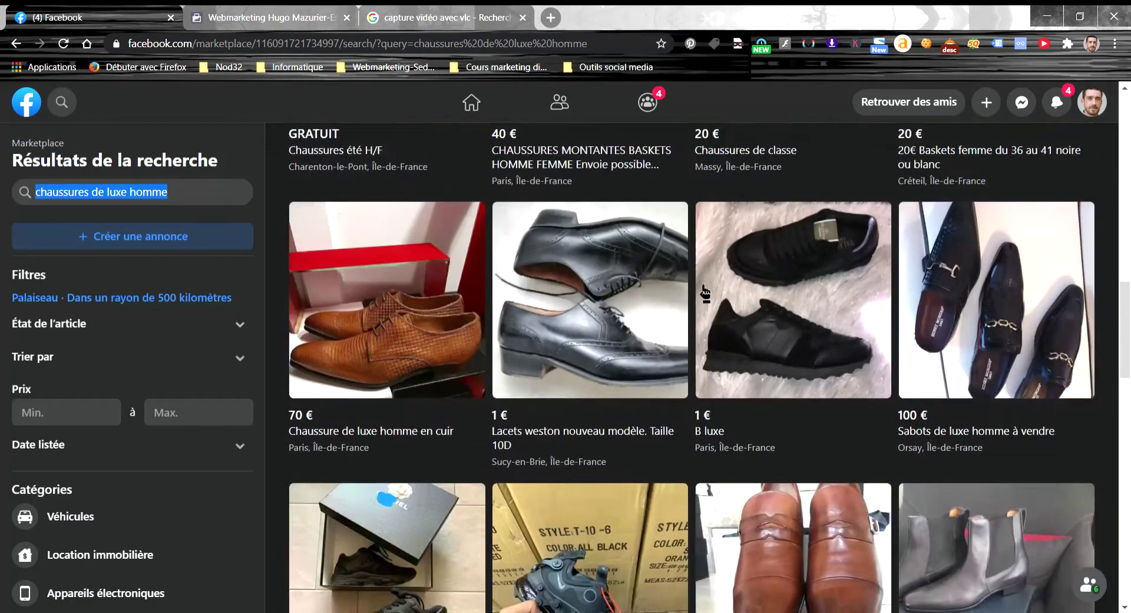
{"action": "scroll", "coordinate": [705, 292], "scroll_direction": "down", "scroll_amount": 15}
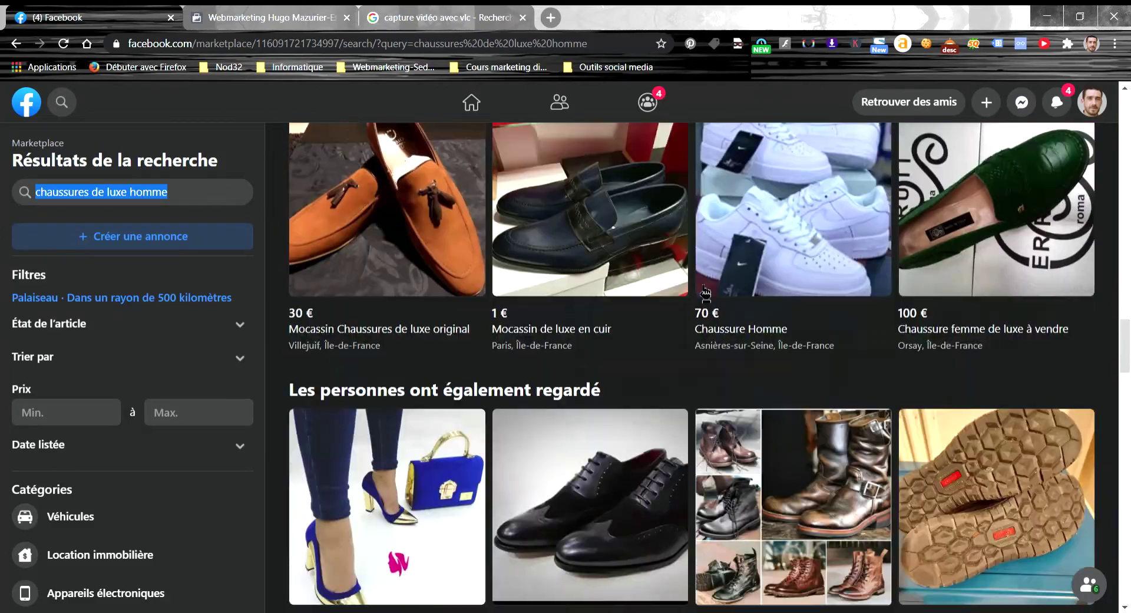
{"action": "scroll", "coordinate": [705, 293], "scroll_direction": "down", "scroll_amount": 12}
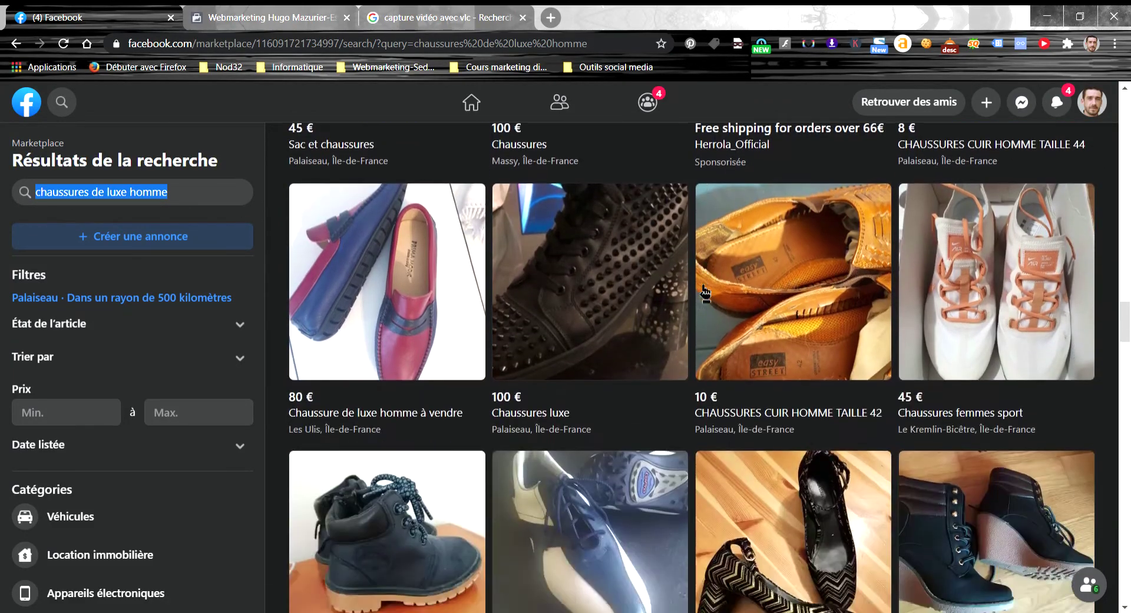
{"action": "scroll", "coordinate": [705, 293], "scroll_direction": "down", "scroll_amount": 15}
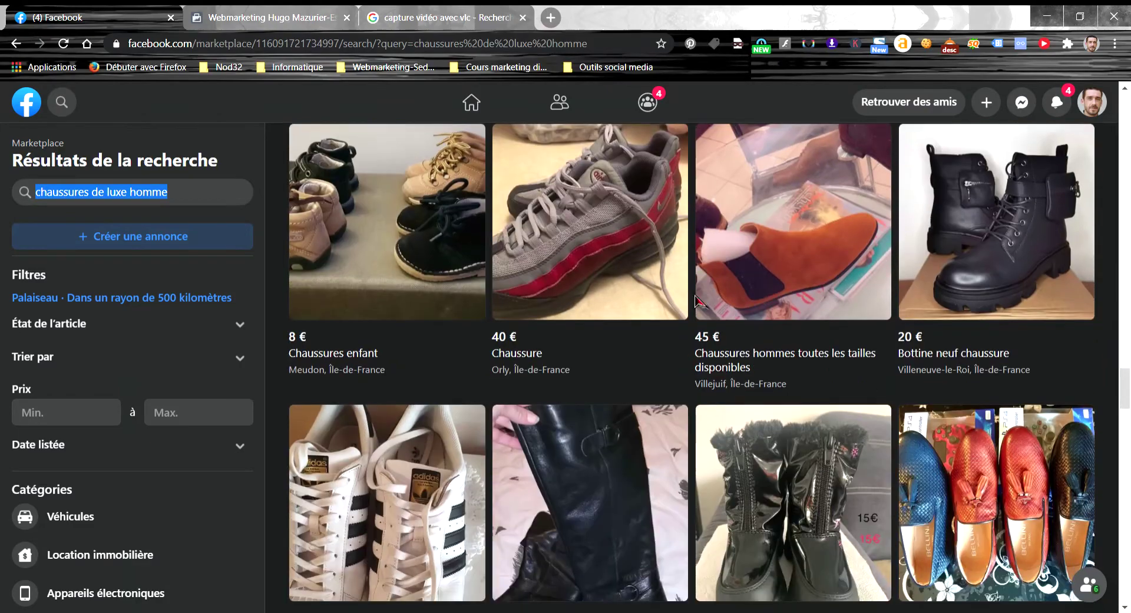
{"action": "scroll", "coordinate": [688, 322], "scroll_direction": "down", "scroll_amount": 20}
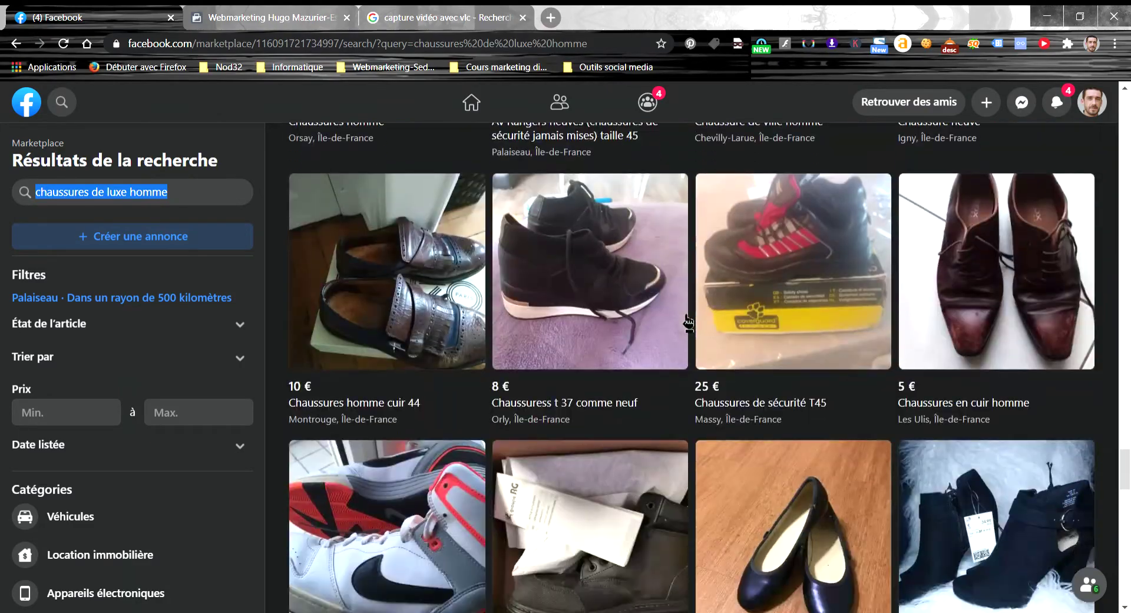
{"action": "scroll", "coordinate": [688, 323], "scroll_direction": "down", "scroll_amount": 20}
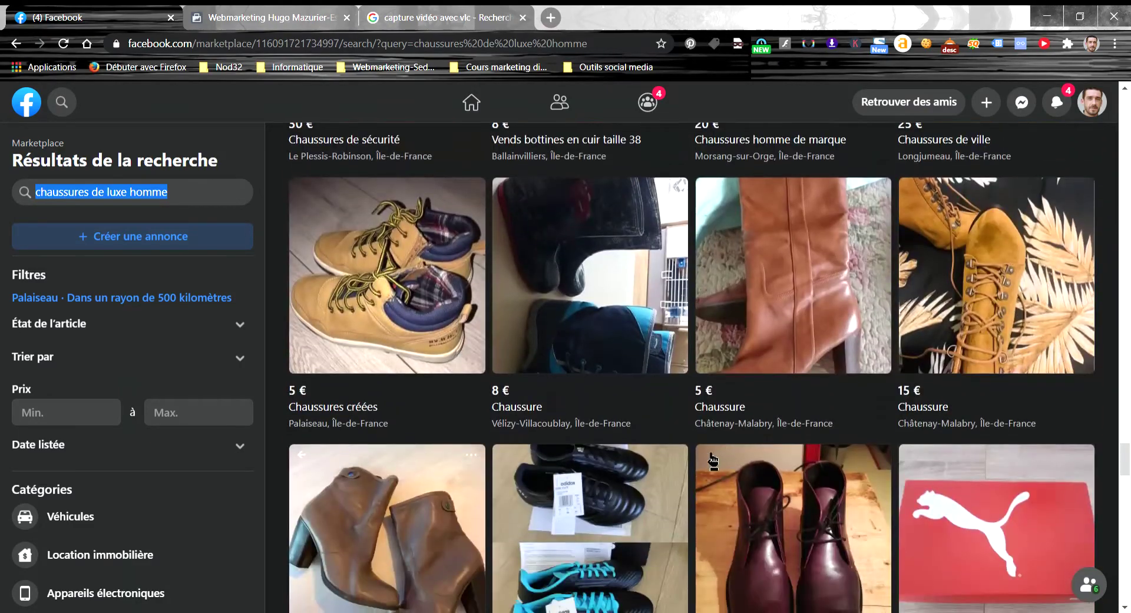
{"action": "scroll", "coordinate": [717, 465], "scroll_direction": "up", "scroll_amount": 20}
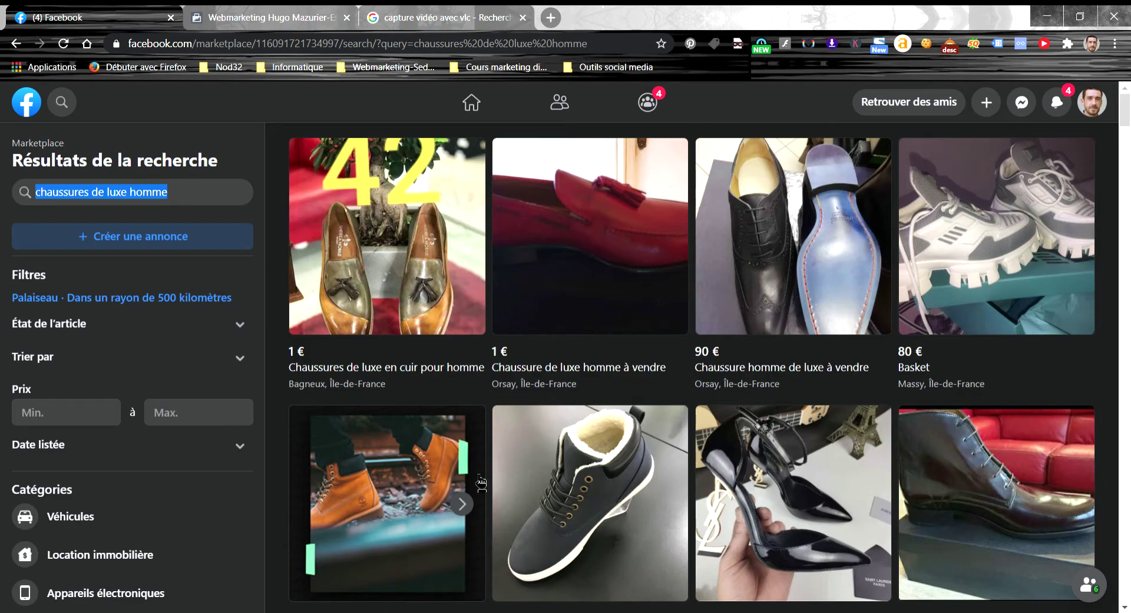
View the details of the listing "Chaussures de luxe en cuir pour homme" in Bagneux, and return to the search results
{"action": "scroll", "coordinate": [736, 383], "scroll_direction": "down", "scroll_amount": 6}
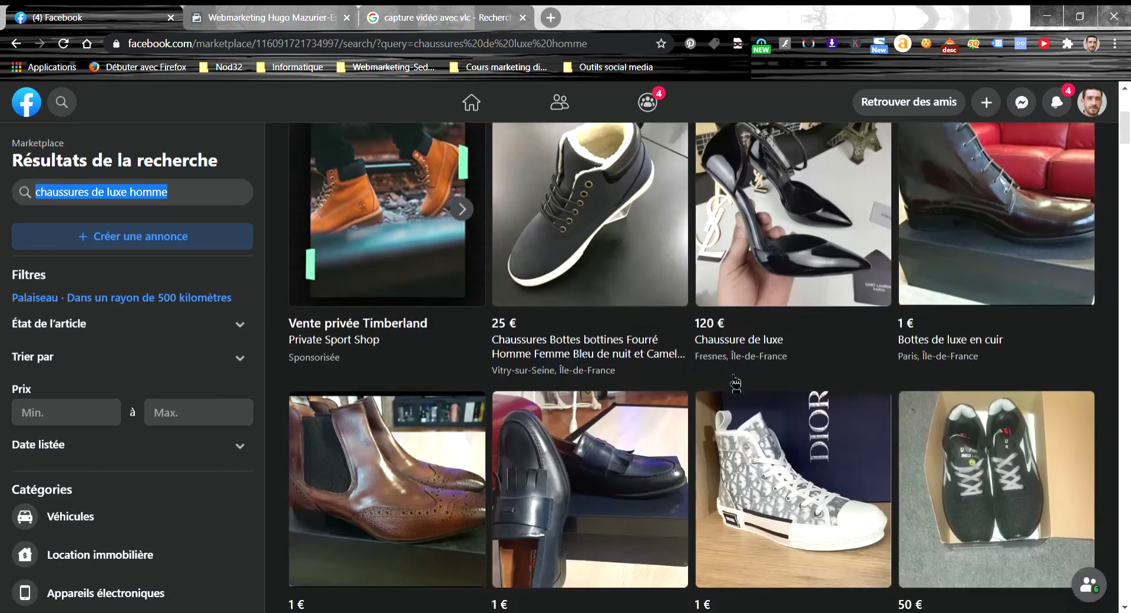
{"action": "scroll", "coordinate": [735, 383], "scroll_direction": "up", "scroll_amount": 4}
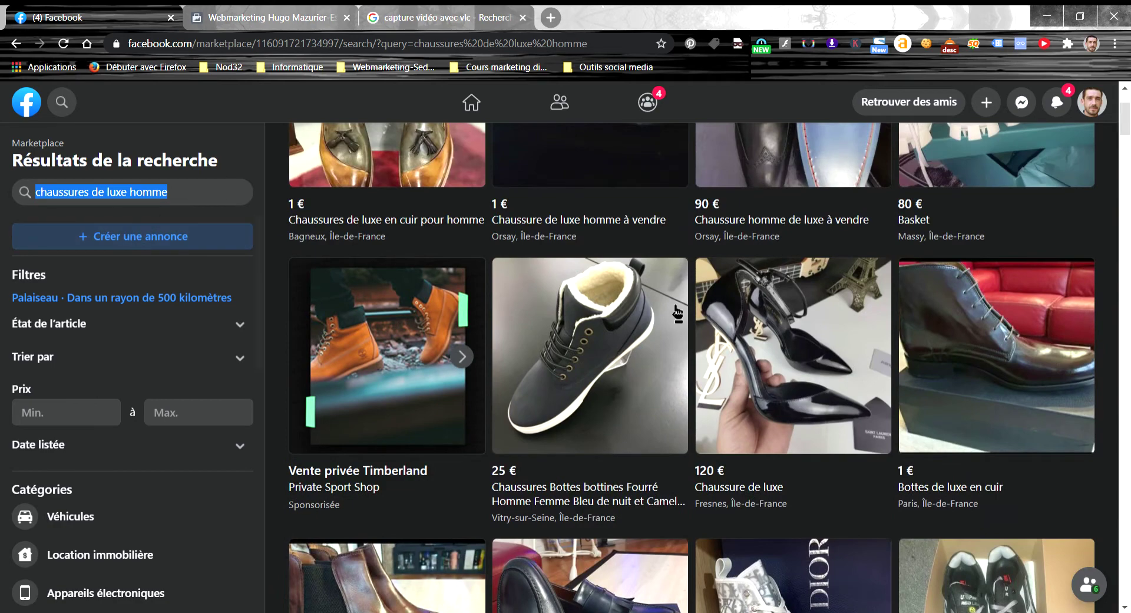
{"action": "scroll", "coordinate": [628, 317], "scroll_direction": "up", "scroll_amount": 3}
{"action": "left_click", "coordinate": [347, 301]}
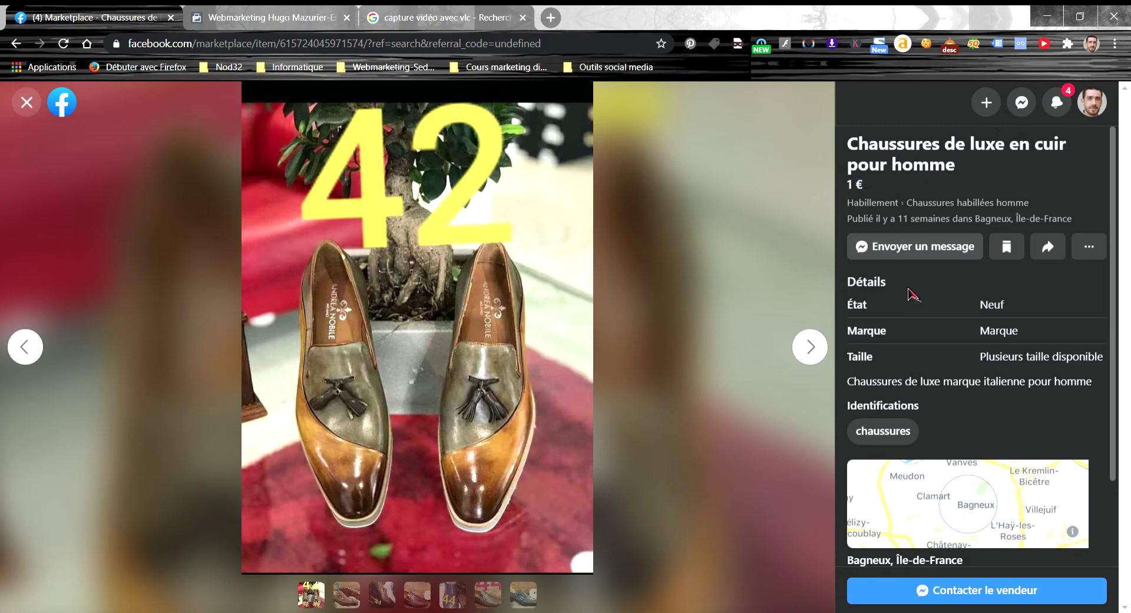
{"action": "left_click", "coordinate": [27, 102]}
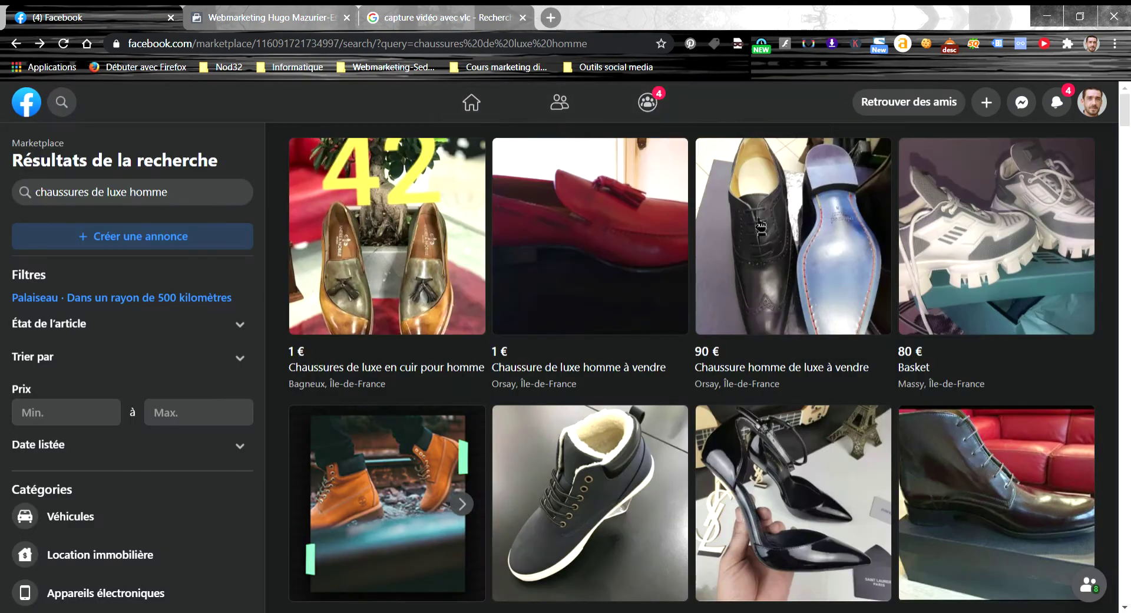
Open the listing "Chaussure homme de luxe à vendre" showing the black shoe with a blue sole, and view its photos up to the fifth
{"action": "left_click", "coordinate": [816, 270]}
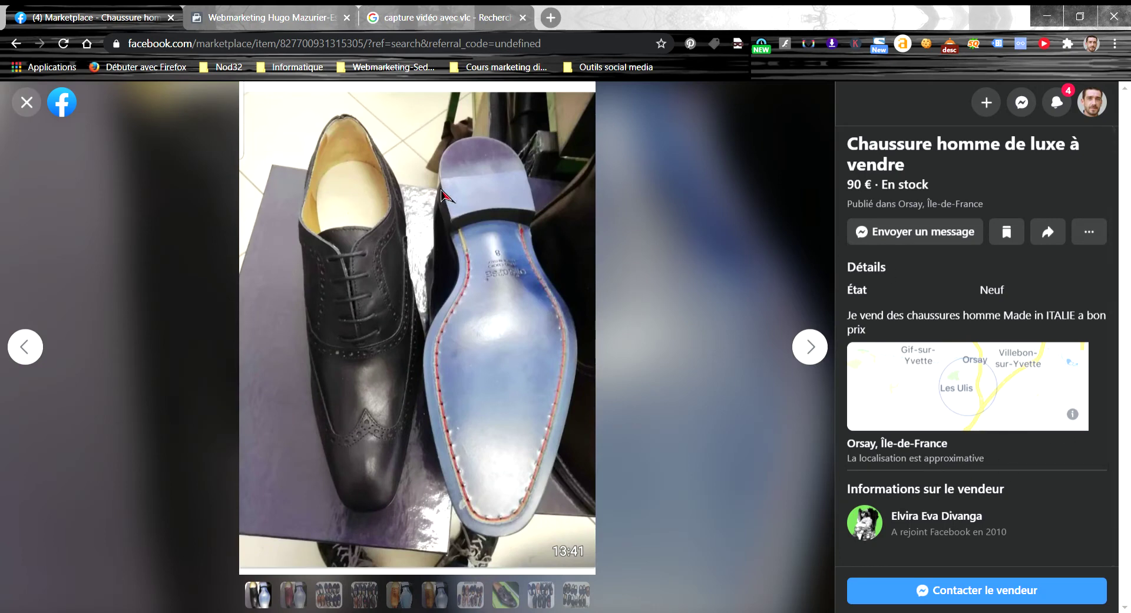
{"action": "left_click", "coordinate": [816, 349]}
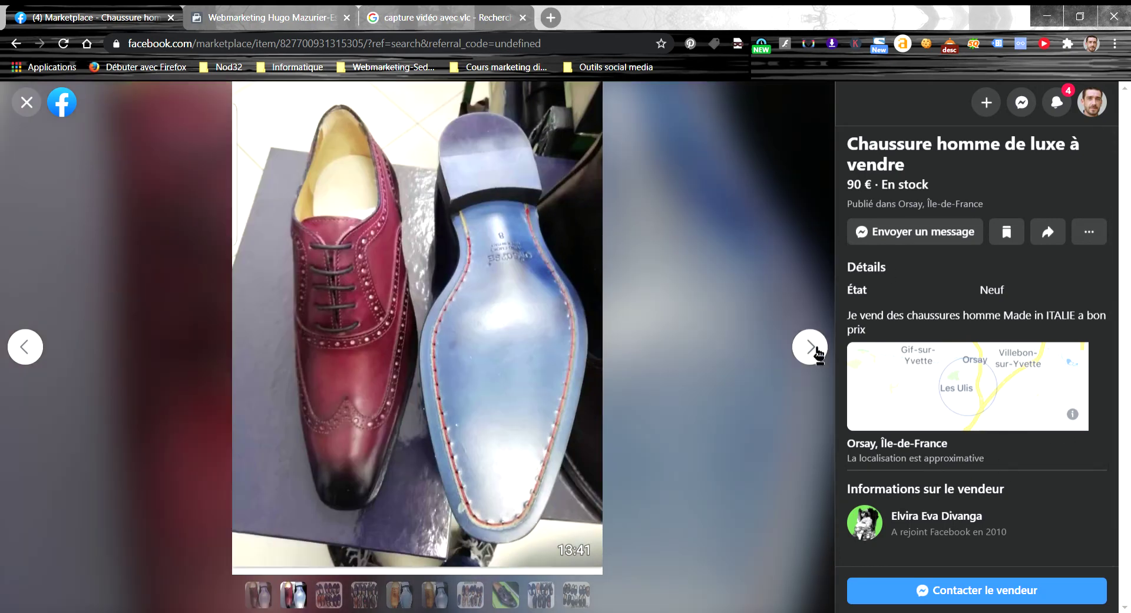
{"action": "left_click", "coordinate": [816, 349]}
{"action": "left_click", "coordinate": [816, 349]}
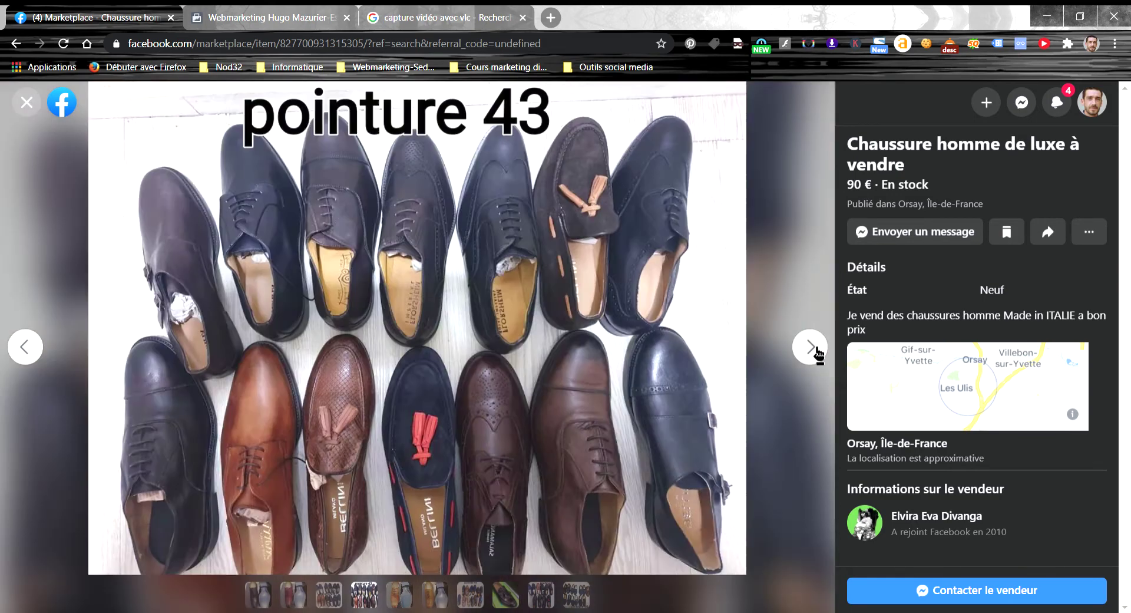
{"action": "left_click", "coordinate": [816, 349]}
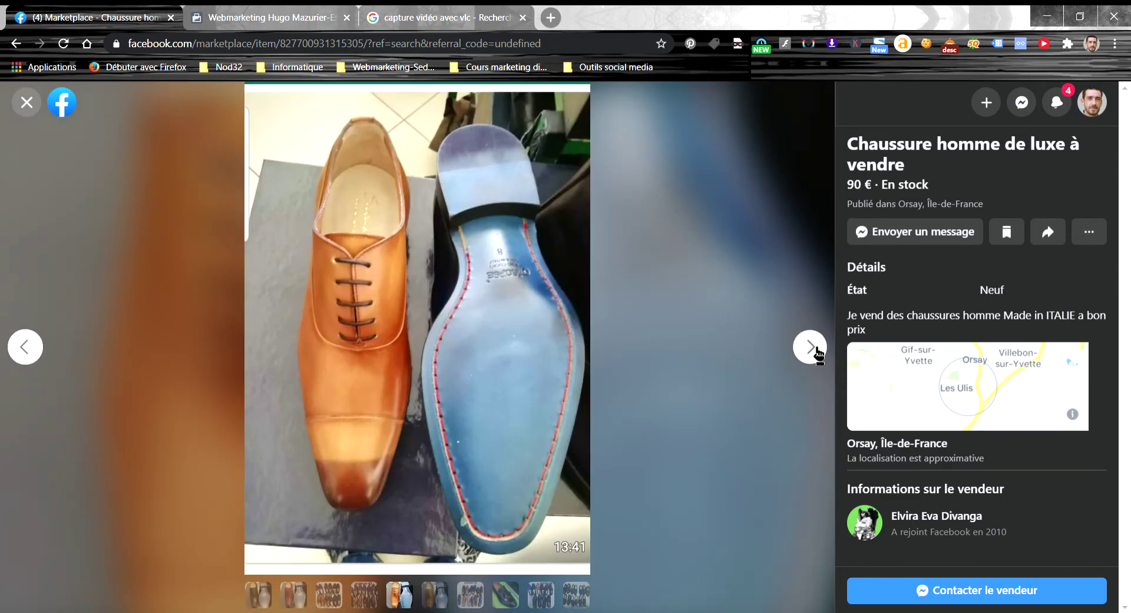
View the remaining photos of the "Chaussure homme de luxe à vendre" listing, cycling around to the first photo
{"action": "left_click", "coordinate": [815, 349]}
{"action": "left_click", "coordinate": [816, 349]}
{"action": "left_click", "coordinate": [816, 349]}
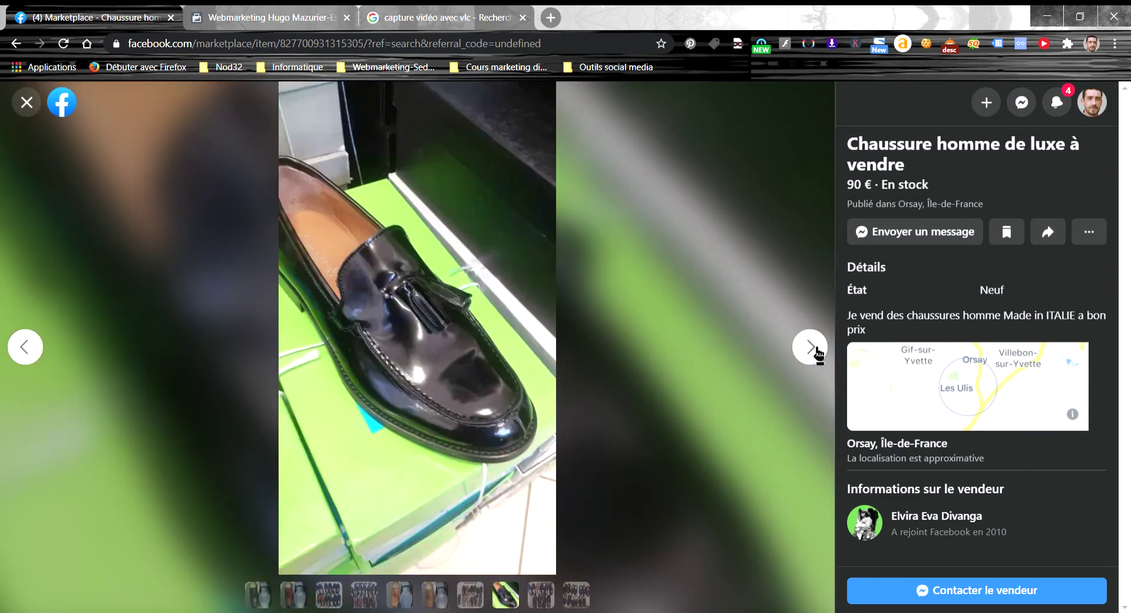
{"action": "left_click", "coordinate": [816, 349]}
{"action": "left_click", "coordinate": [815, 349]}
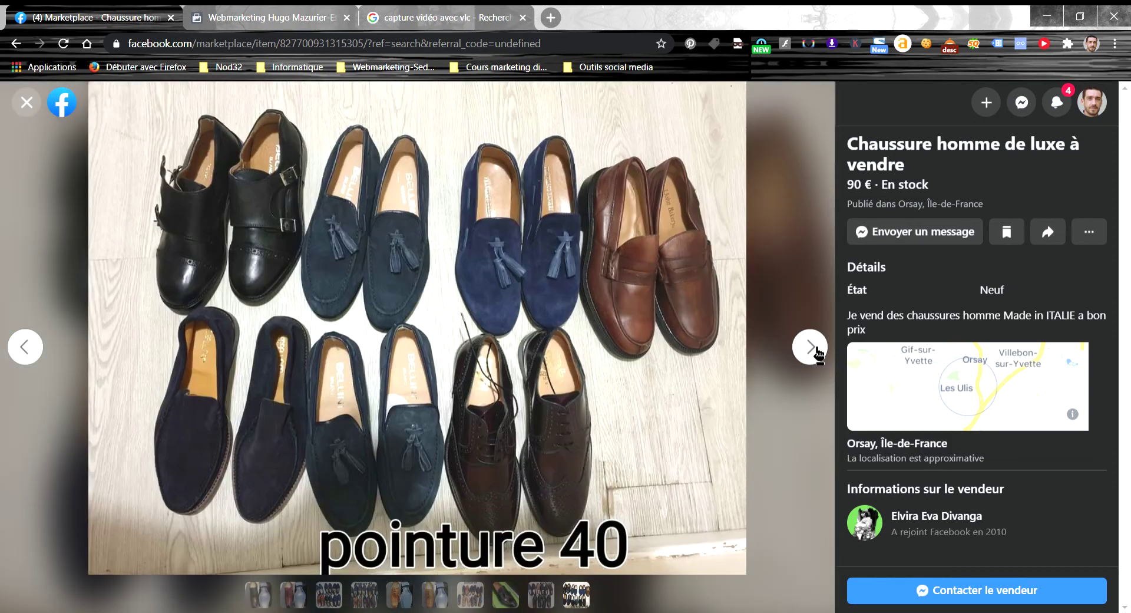
{"action": "left_click", "coordinate": [816, 348]}
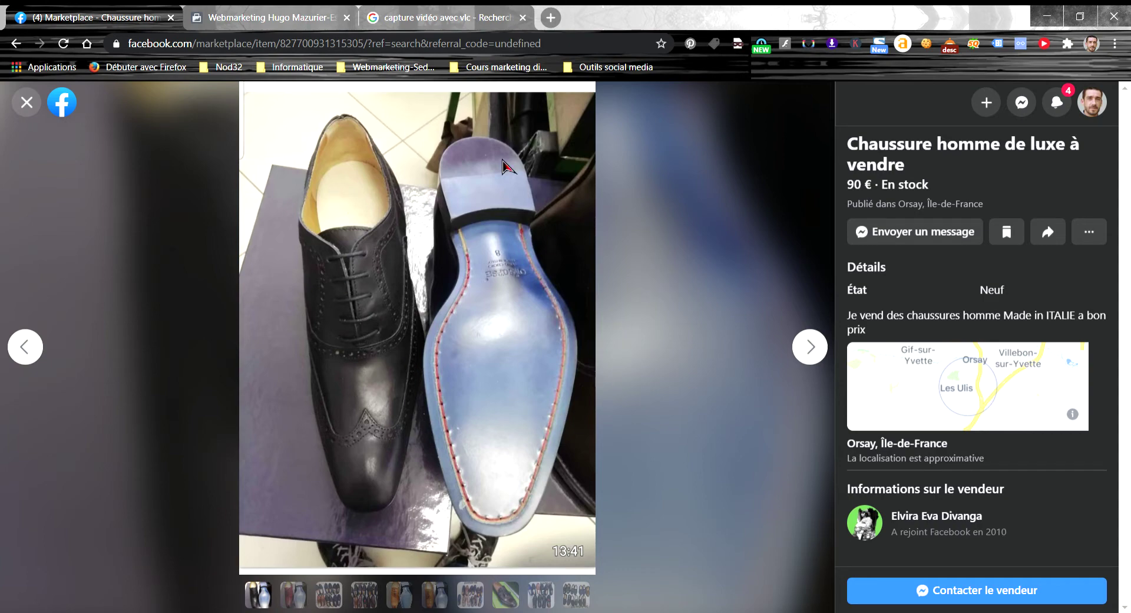
Go back through the listing's photos, including the size 40, 44, 43 and 41 assortments, to the burgundy shoe with a blue sole
{"action": "left_click", "coordinate": [14, 353]}
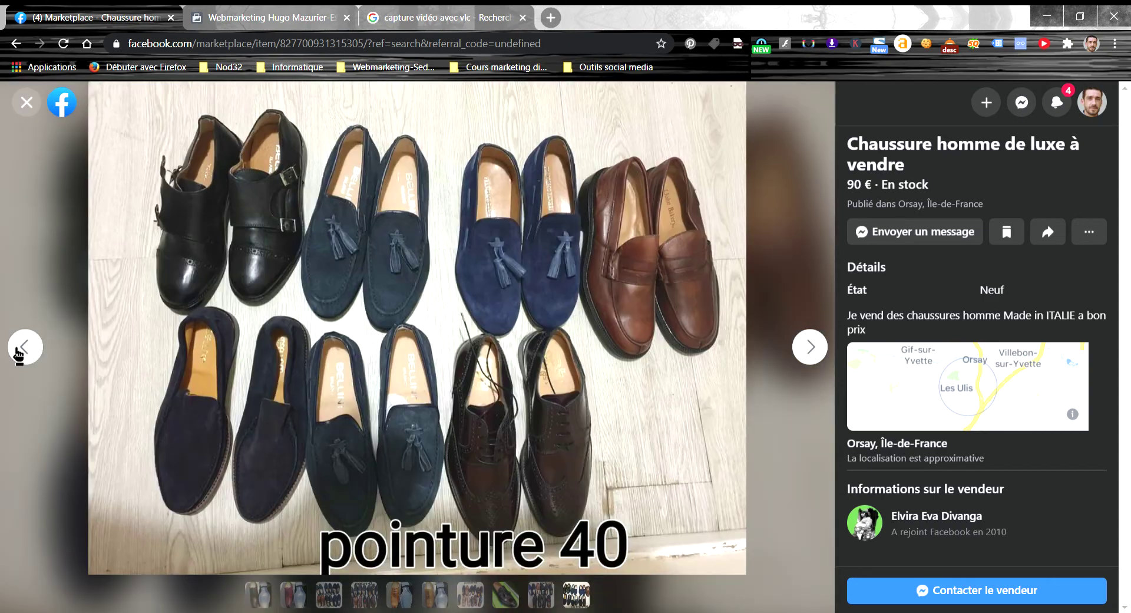
{"action": "left_click", "coordinate": [18, 353]}
{"action": "left_click", "coordinate": [17, 353]}
{"action": "left_click", "coordinate": [18, 354]}
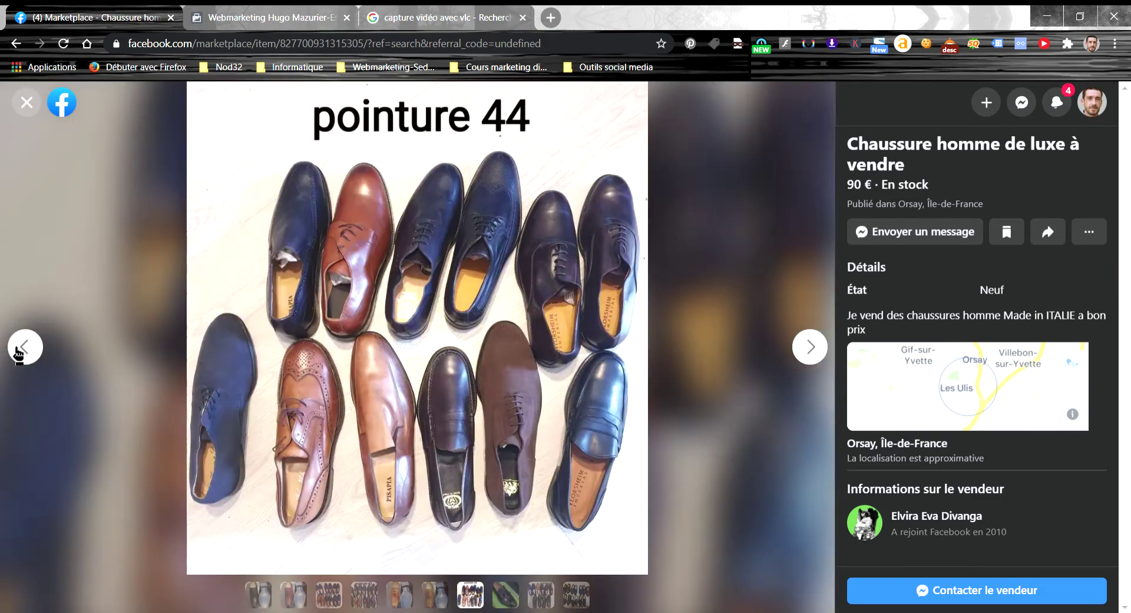
{"action": "left_click", "coordinate": [18, 353]}
{"action": "left_click", "coordinate": [18, 353]}
{"action": "left_click", "coordinate": [18, 354]}
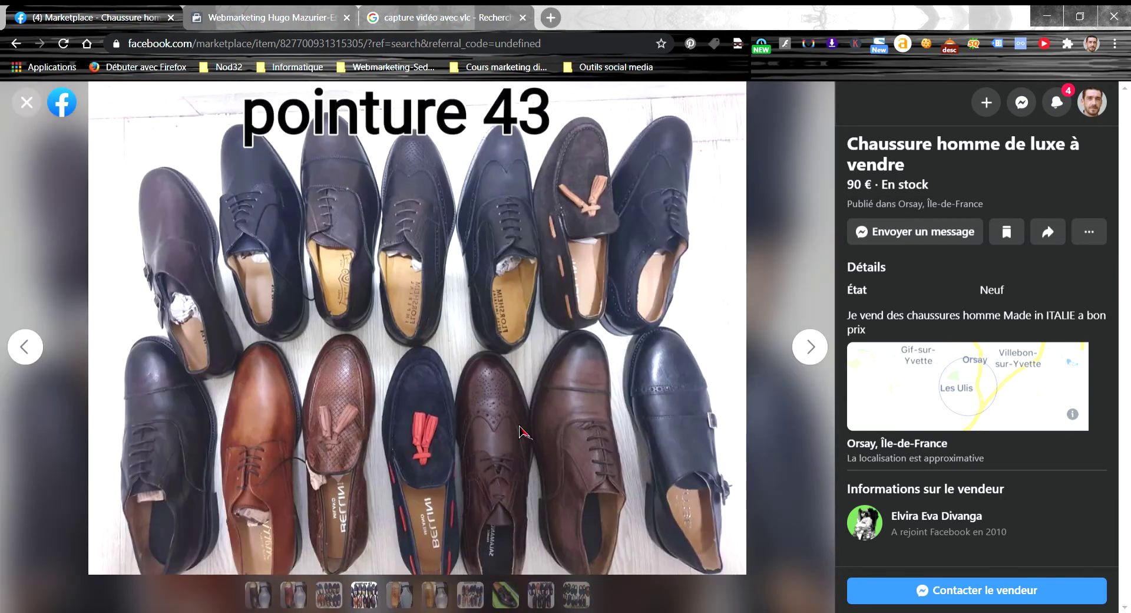
{"action": "left_click", "coordinate": [42, 349]}
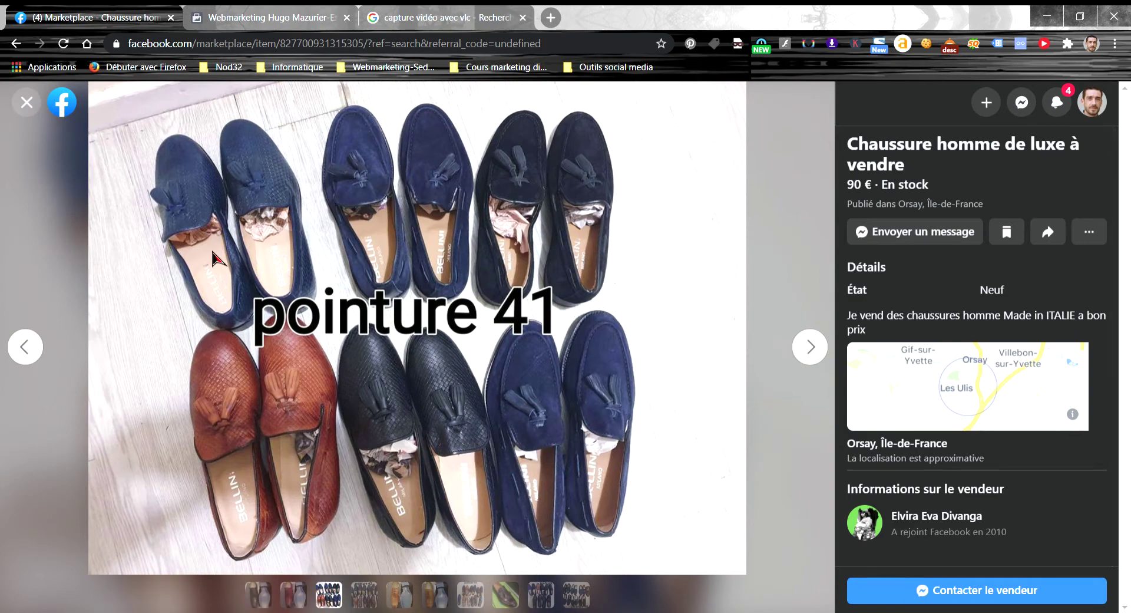
{"action": "left_click", "coordinate": [29, 351]}
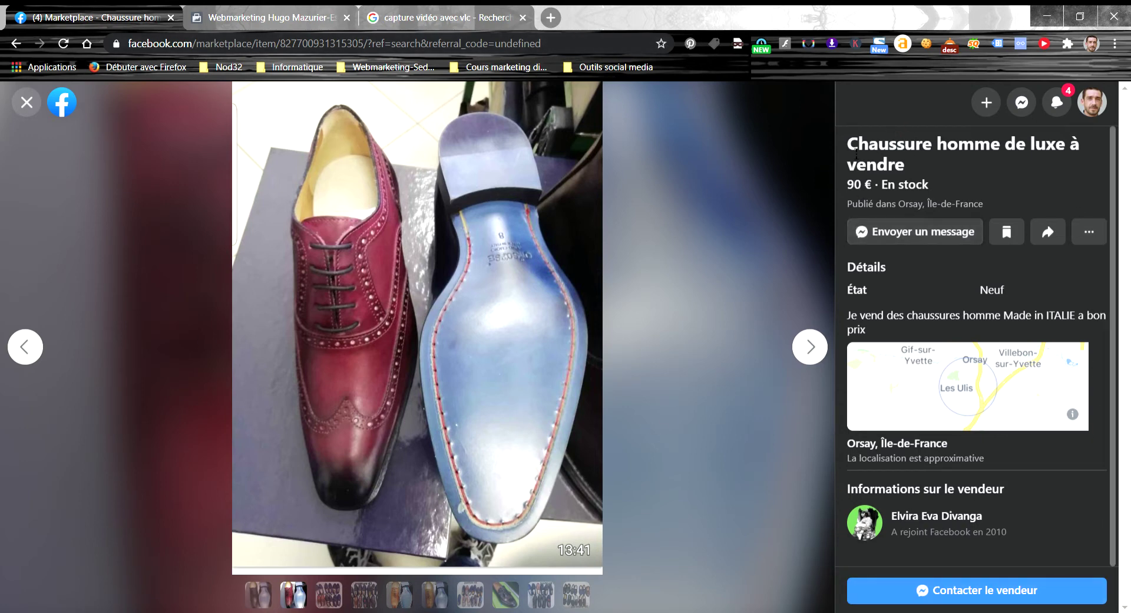
Review the listing's title, price and description, and return to the search results
{"action": "left_click_drag", "start_coordinate": [848, 141], "coordinate": [958, 167]}
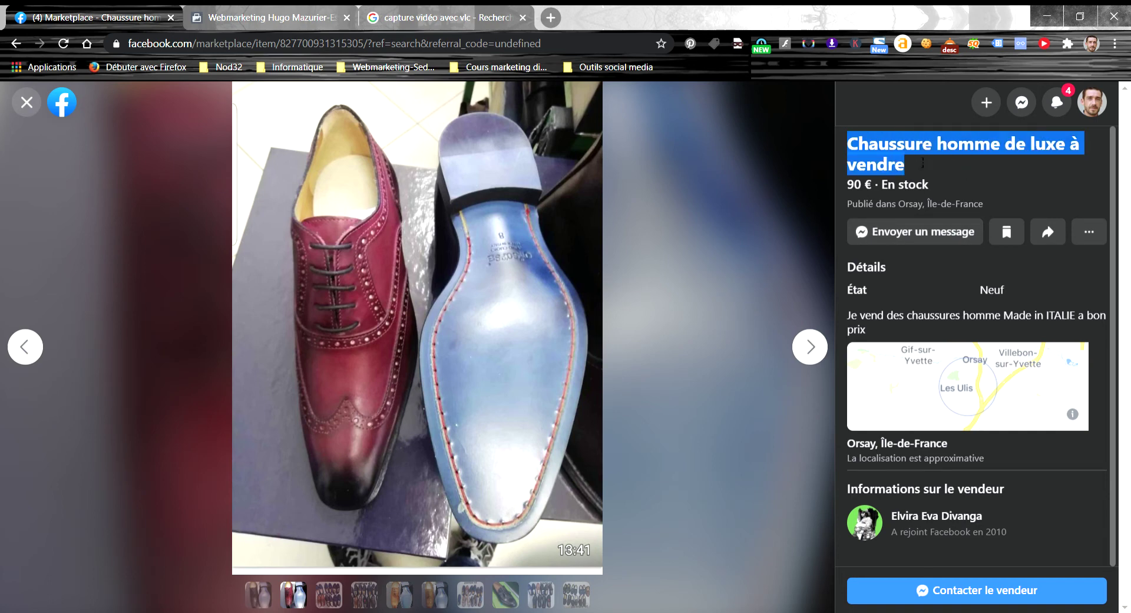
{"action": "left_click", "coordinate": [846, 189]}
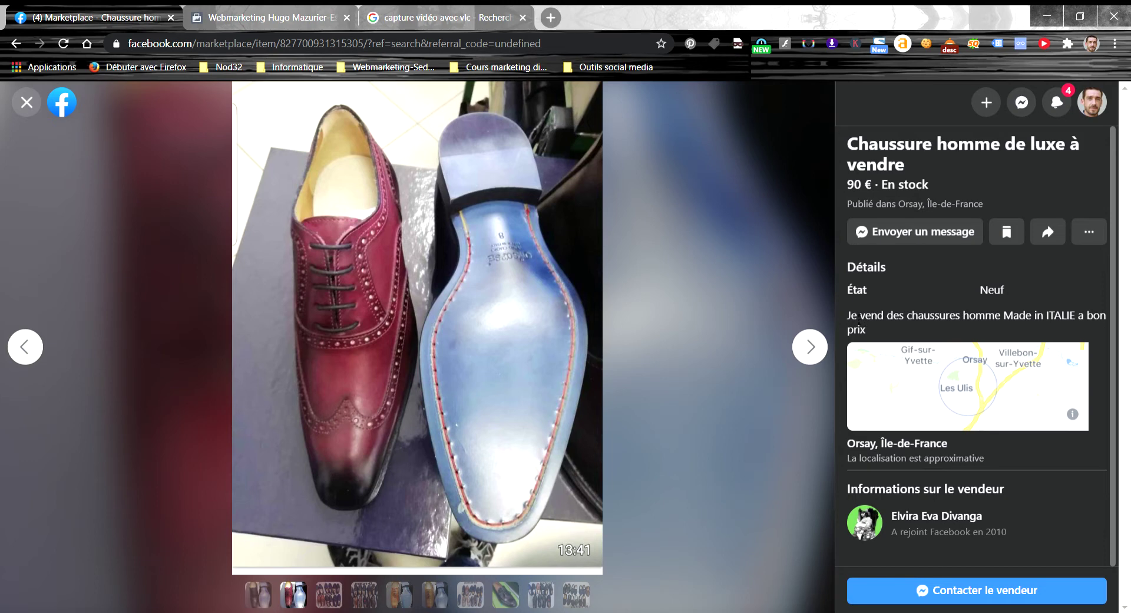
{"action": "mouse_move", "coordinate": [851, 317]}
{"action": "left_mouse_down"}
{"action": "mouse_move", "coordinate": [1071, 318]}
{"action": "mouse_move", "coordinate": [851, 317]}
{"action": "left_mouse_up"}
{"action": "mouse_move", "coordinate": [938, 526]}
{"action": "left_click", "coordinate": [23, 103]}
{"action": "left_click", "coordinate": [26, 102]}
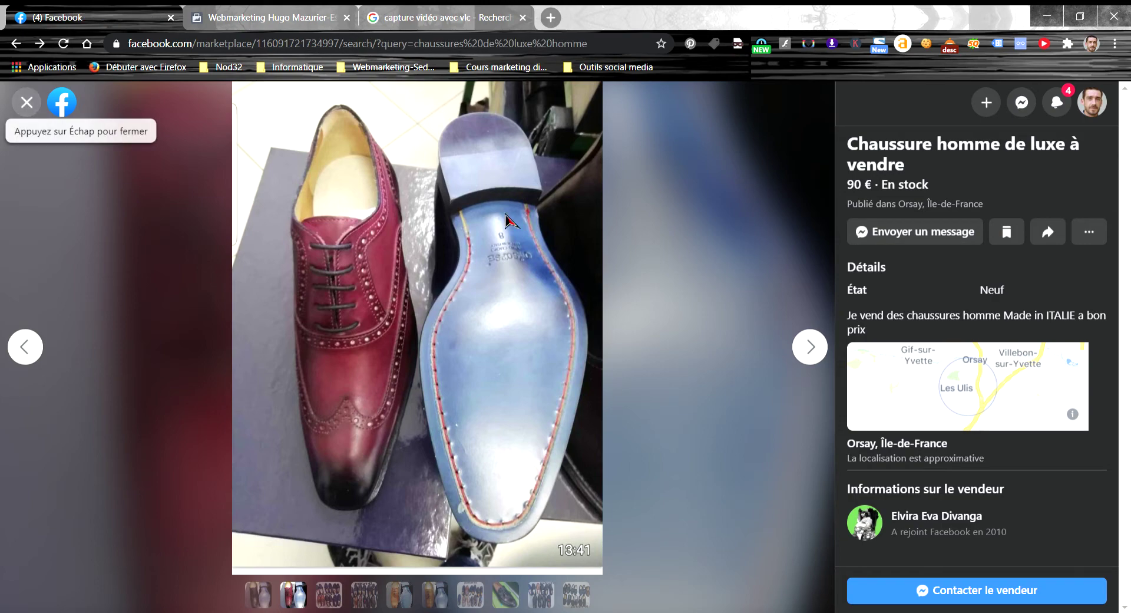
Open the "Chaussures de classe" listing in Massy further down the results, and view all its photos
{"action": "scroll", "coordinate": [544, 206], "scroll_direction": "down", "scroll_amount": 5}
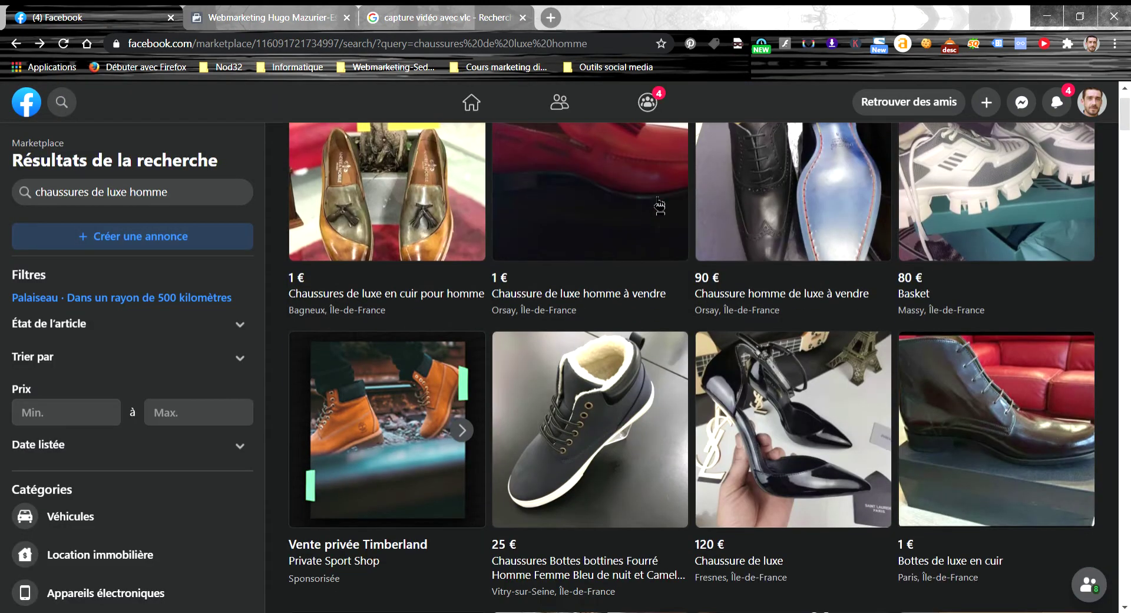
{"action": "scroll", "coordinate": [656, 210], "scroll_direction": "down", "scroll_amount": 7}
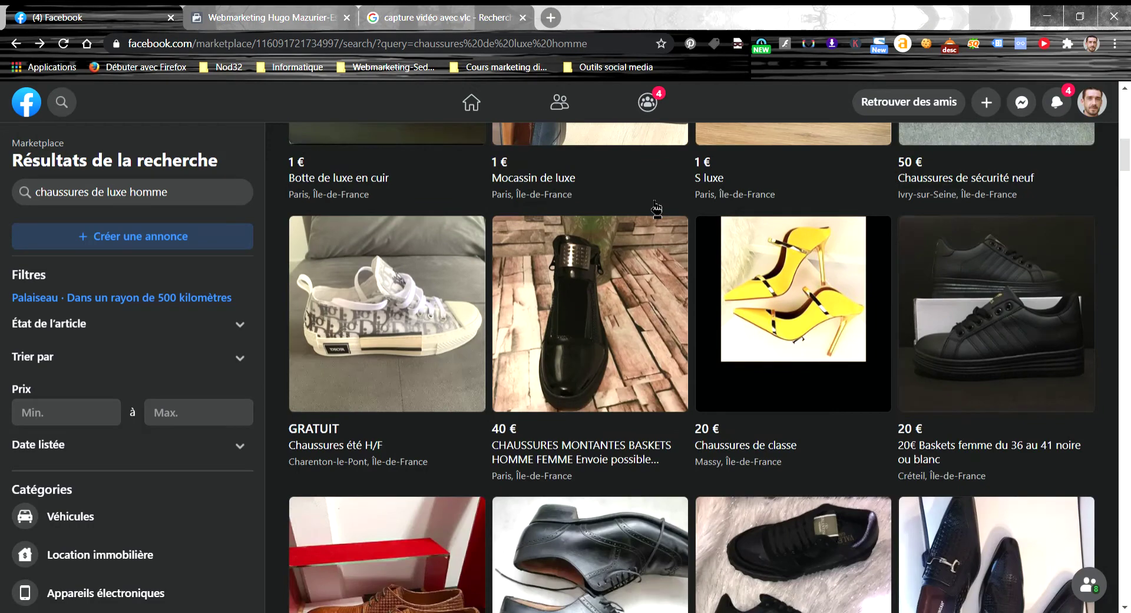
{"action": "left_click", "coordinate": [759, 327]}
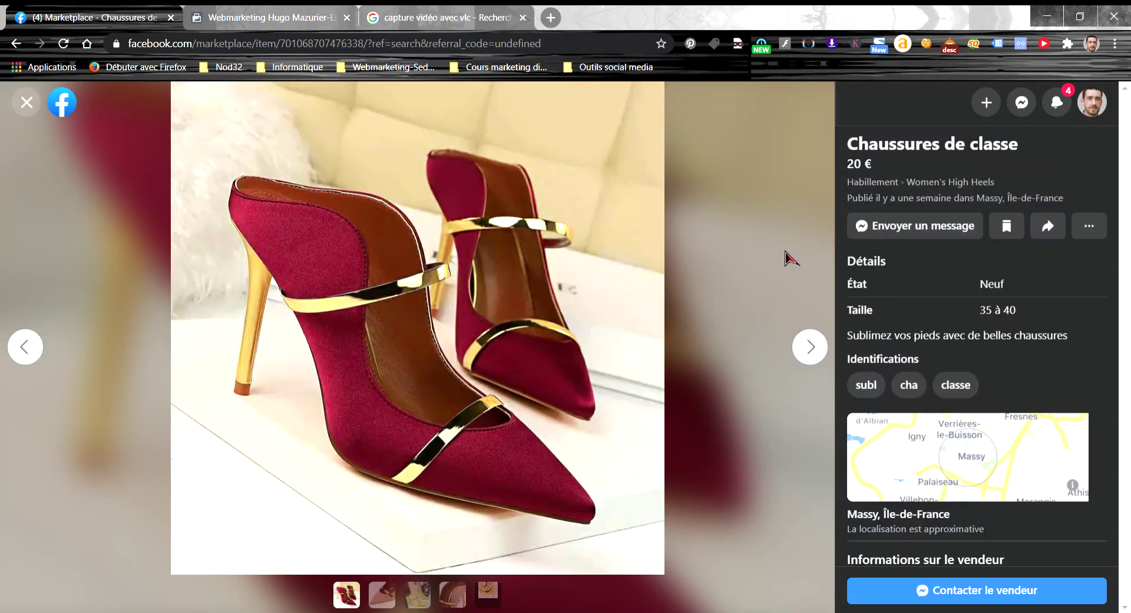
{"action": "left_click", "coordinate": [822, 350]}
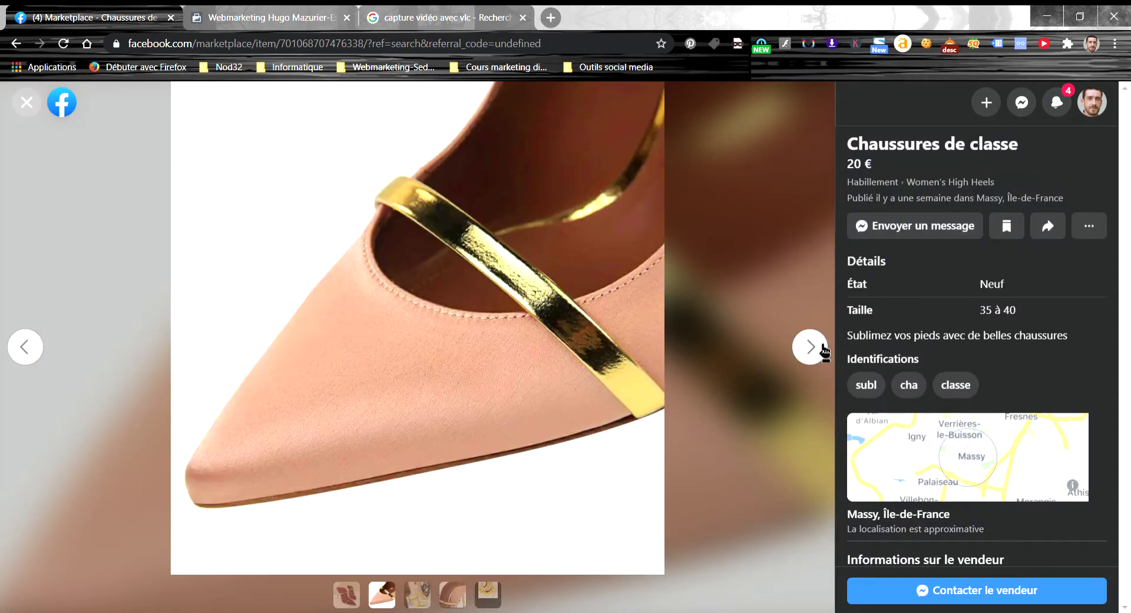
{"action": "left_click", "coordinate": [824, 350]}
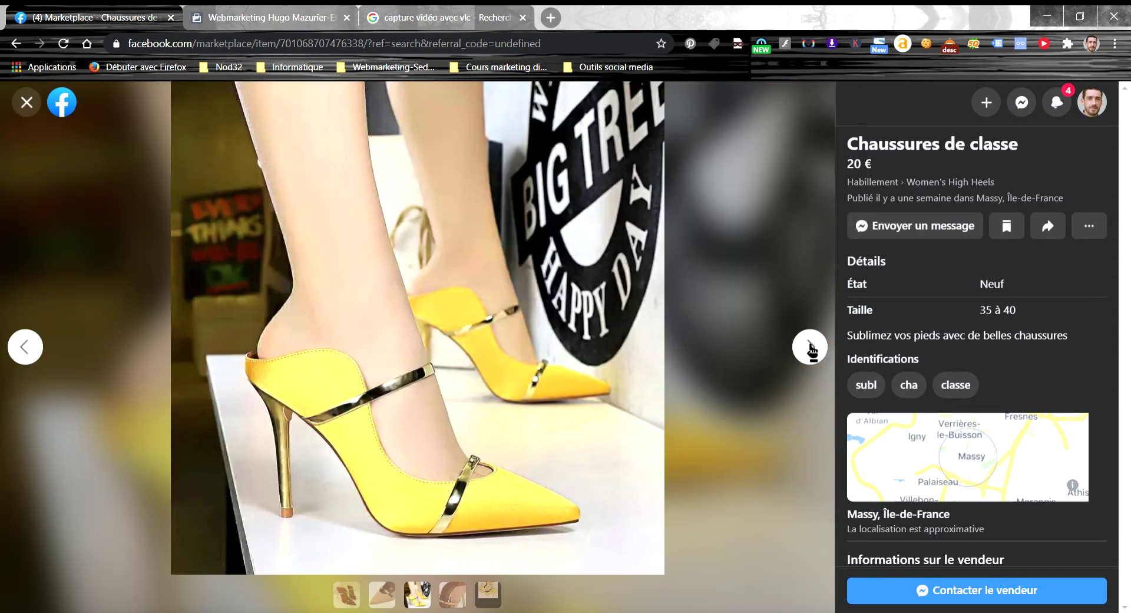
{"action": "left_click", "coordinate": [808, 350]}
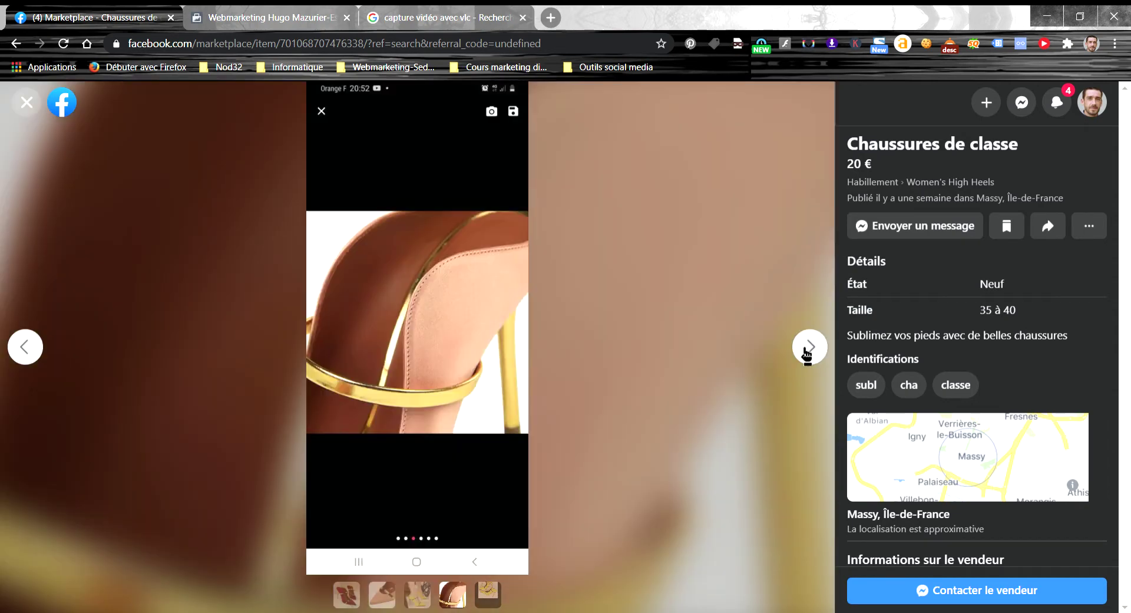
{"action": "left_click", "coordinate": [808, 350]}
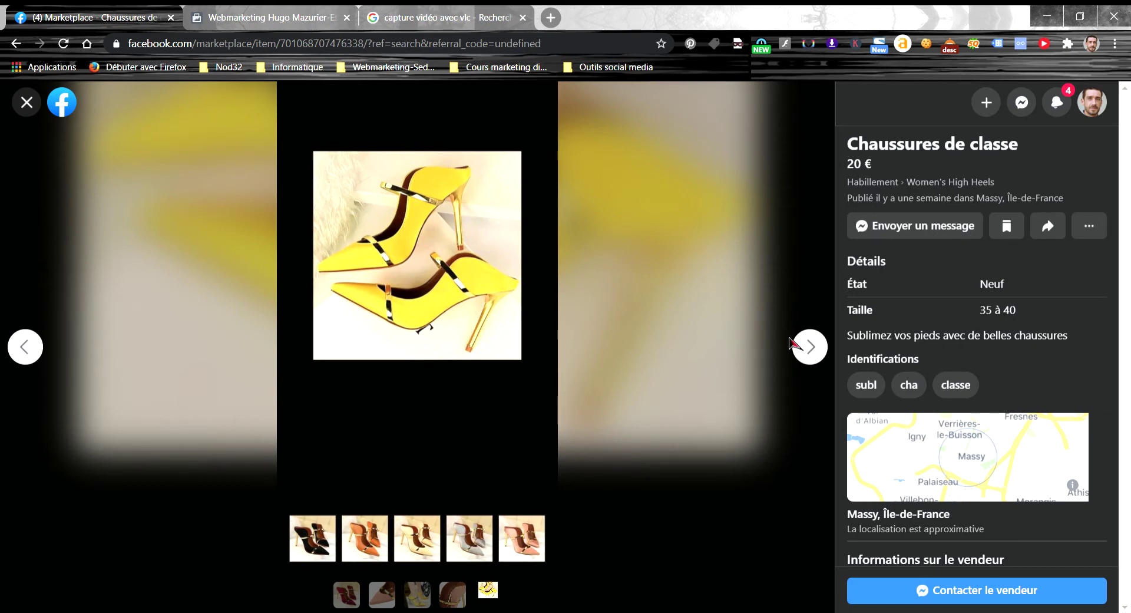
{"action": "left_click", "coordinate": [808, 348]}
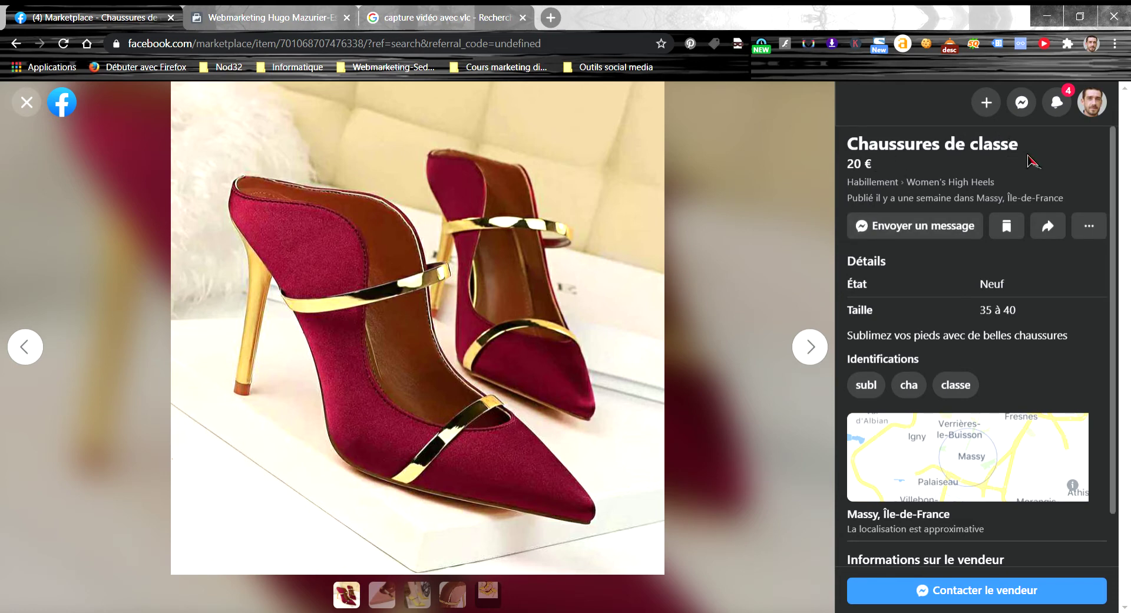
Review the title, size and seller information of the "Chaussures de classe" listing, and return to the search results
{"action": "left_click_drag", "start_coordinate": [1028, 156], "coordinate": [856, 147]}
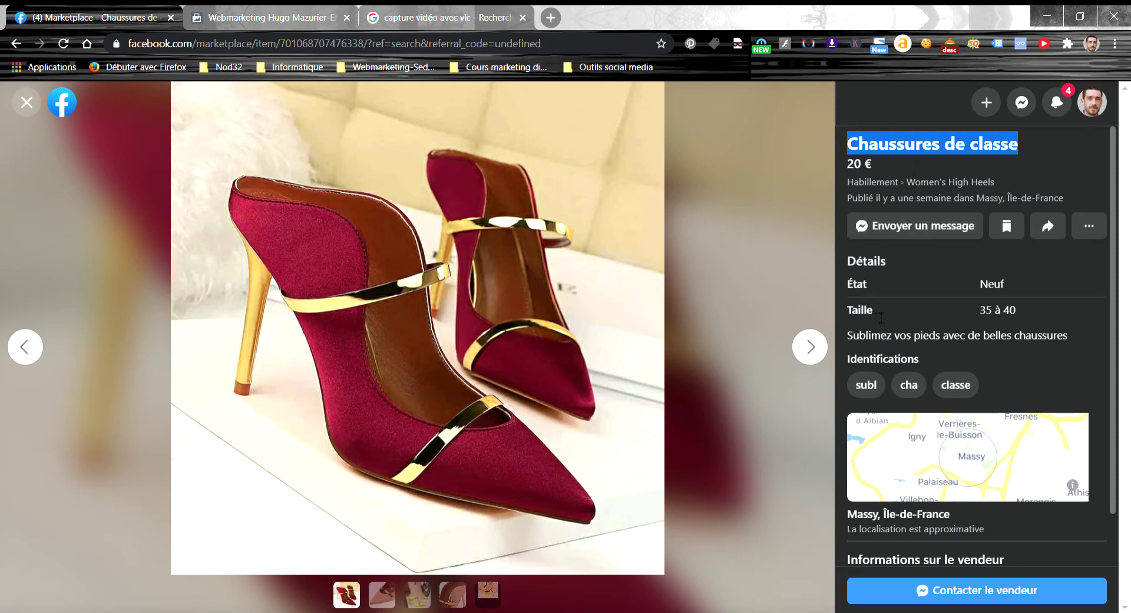
{"action": "left_click_drag", "start_coordinate": [880, 318], "coordinate": [1021, 323]}
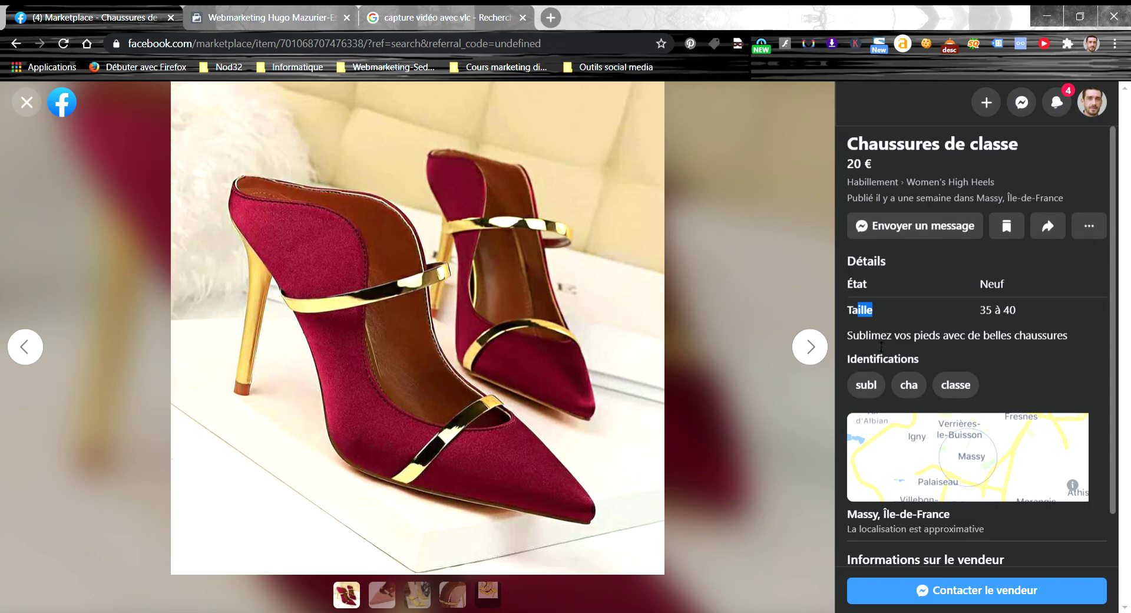
{"action": "scroll", "coordinate": [1026, 350], "scroll_direction": "down", "scroll_amount": 1}
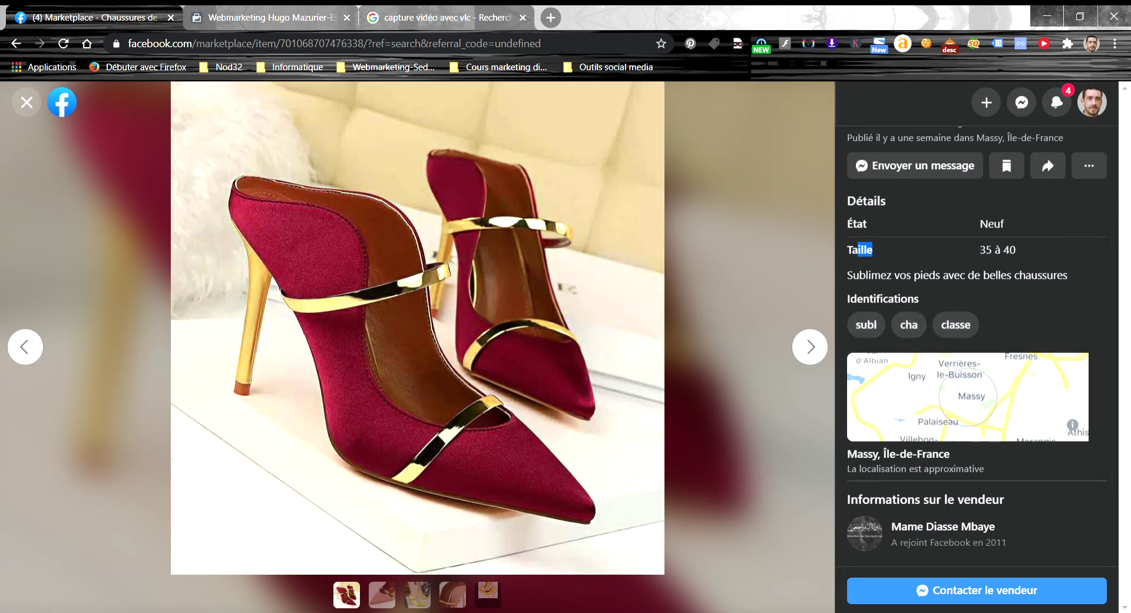
{"action": "left_click", "coordinate": [27, 102]}
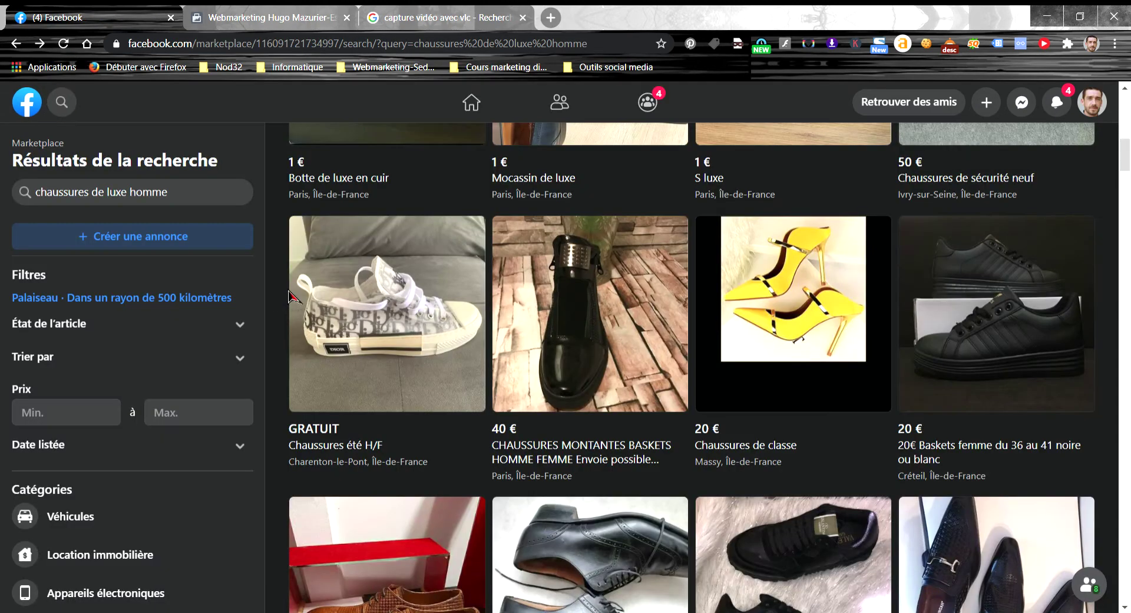
Open the "Sabots de luxe homme à vendre" listing in Orsay, view its photos through the last one, and return to the search results
{"action": "scroll", "coordinate": [671, 338], "scroll_direction": "down", "scroll_amount": 6}
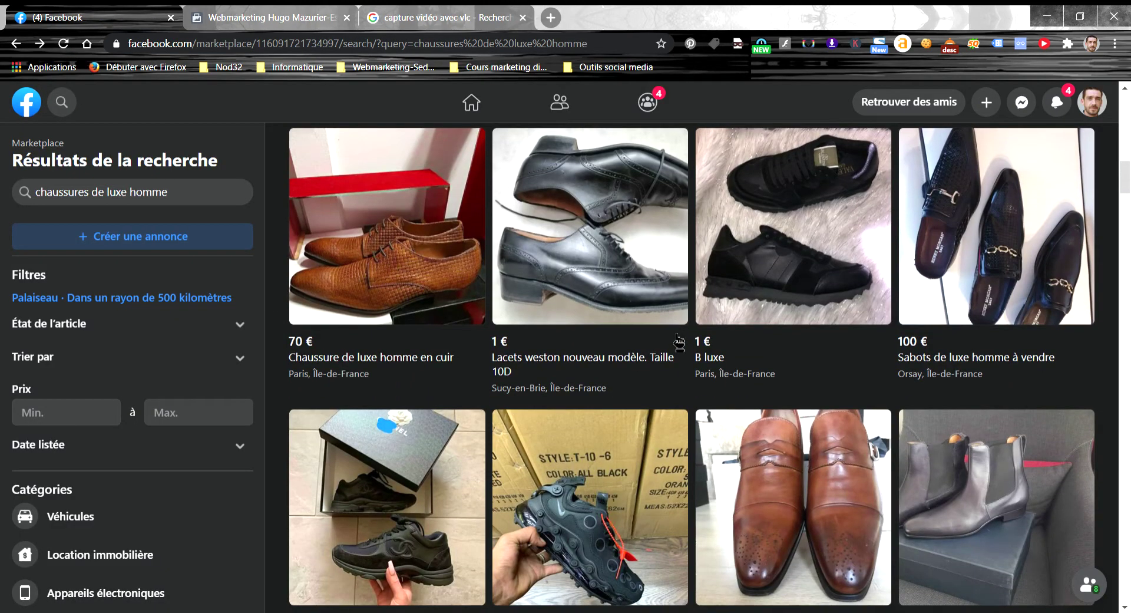
{"action": "left_click", "coordinate": [950, 253]}
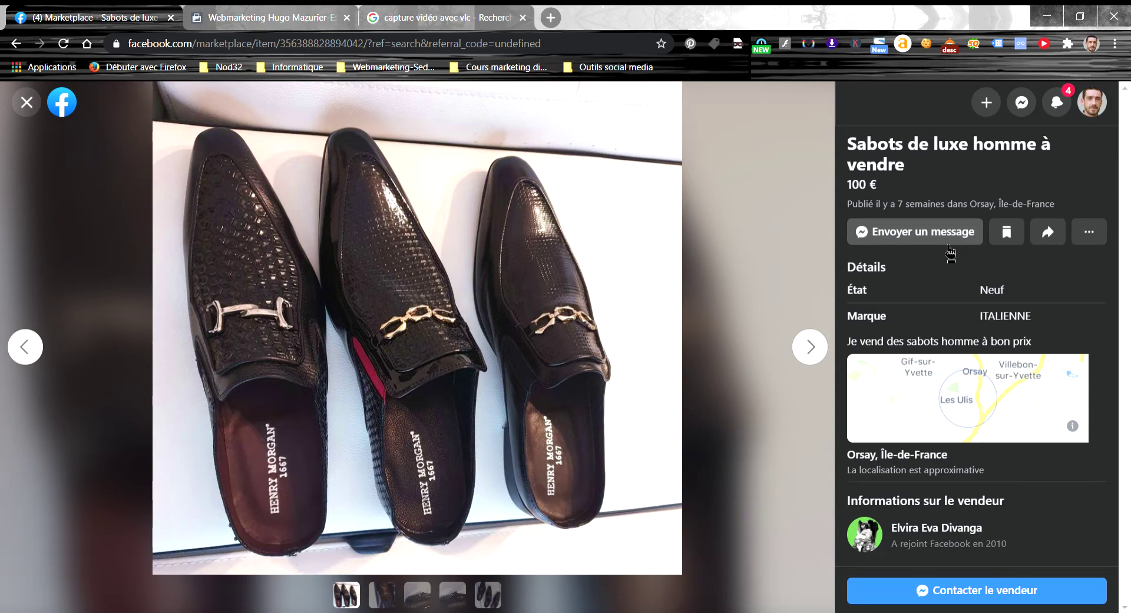
{"action": "mouse_move", "coordinate": [914, 533]}
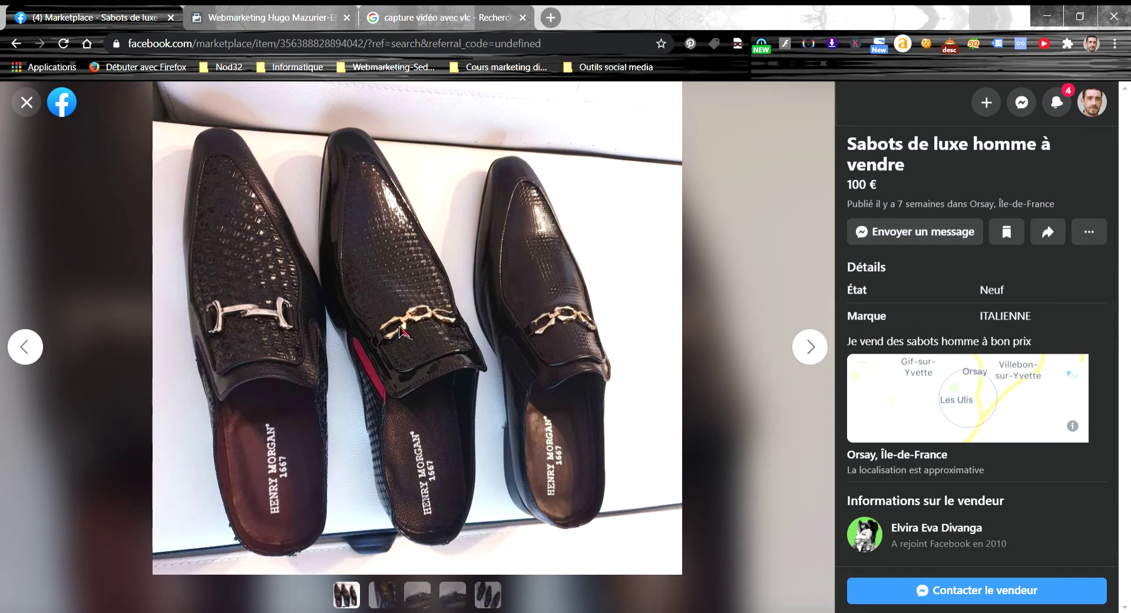
{"action": "left_click", "coordinate": [812, 348]}
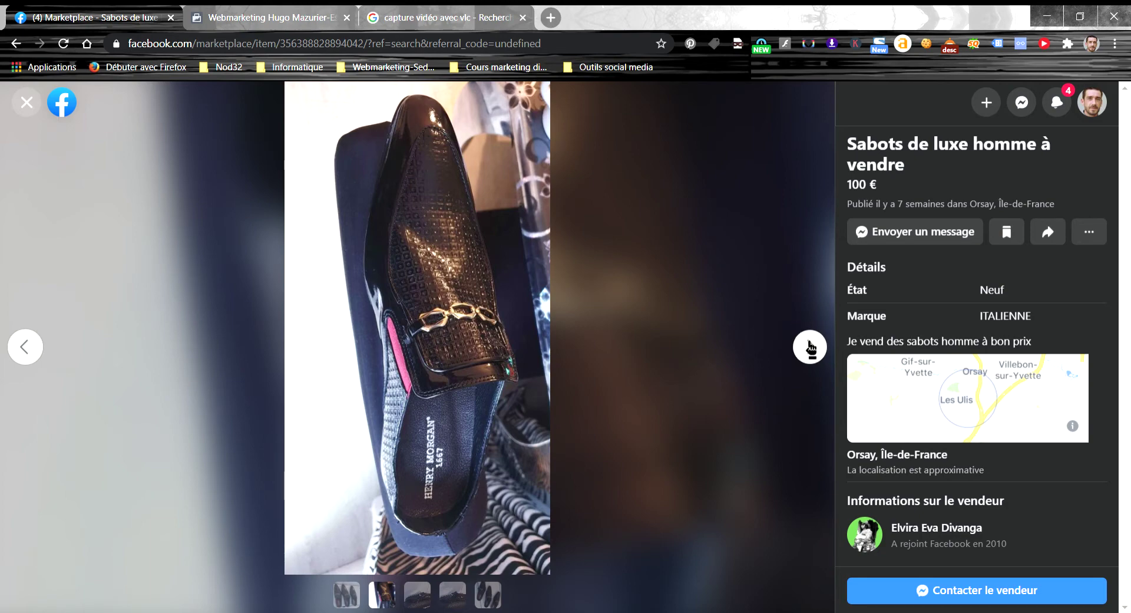
{"action": "left_click", "coordinate": [811, 347]}
{"action": "left_click", "coordinate": [810, 347]}
{"action": "left_click", "coordinate": [811, 347]}
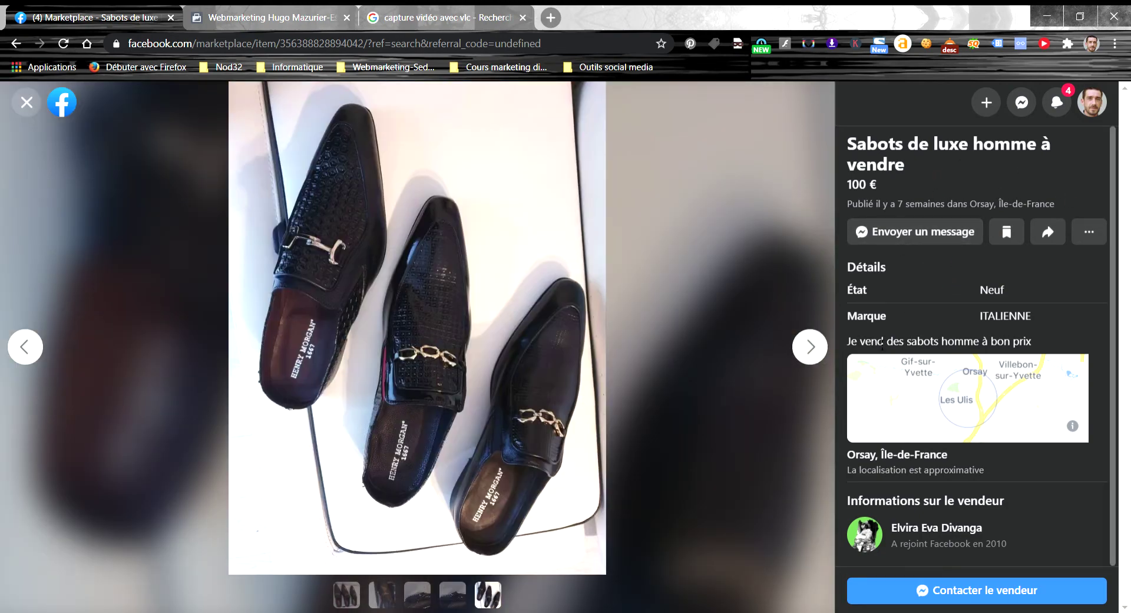
{"action": "left_click", "coordinate": [37, 108]}
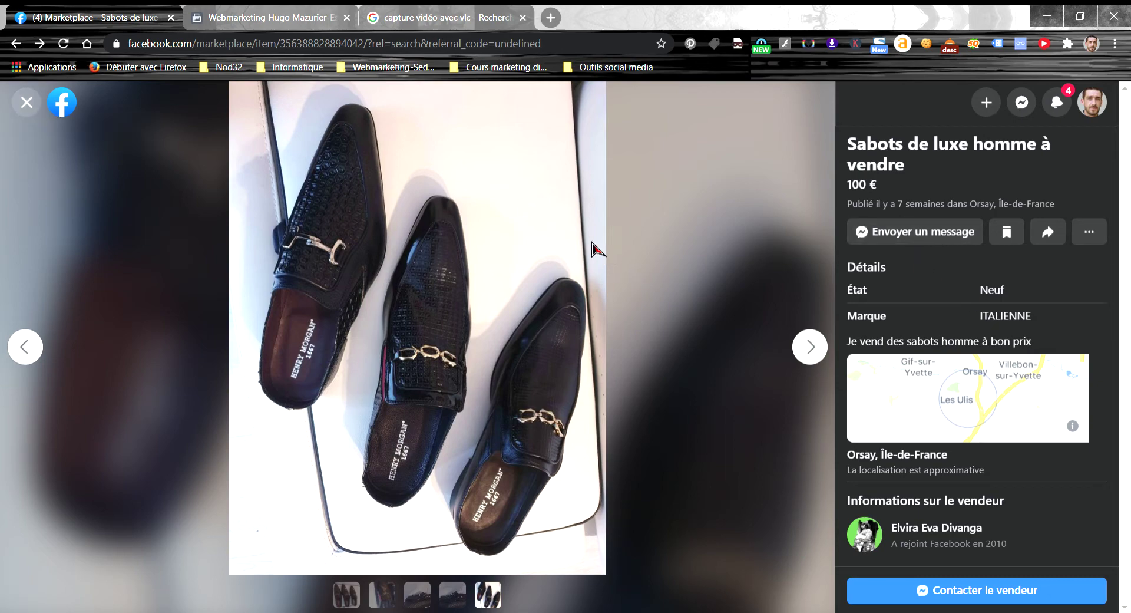
{"action": "left_click", "coordinate": [23, 103]}
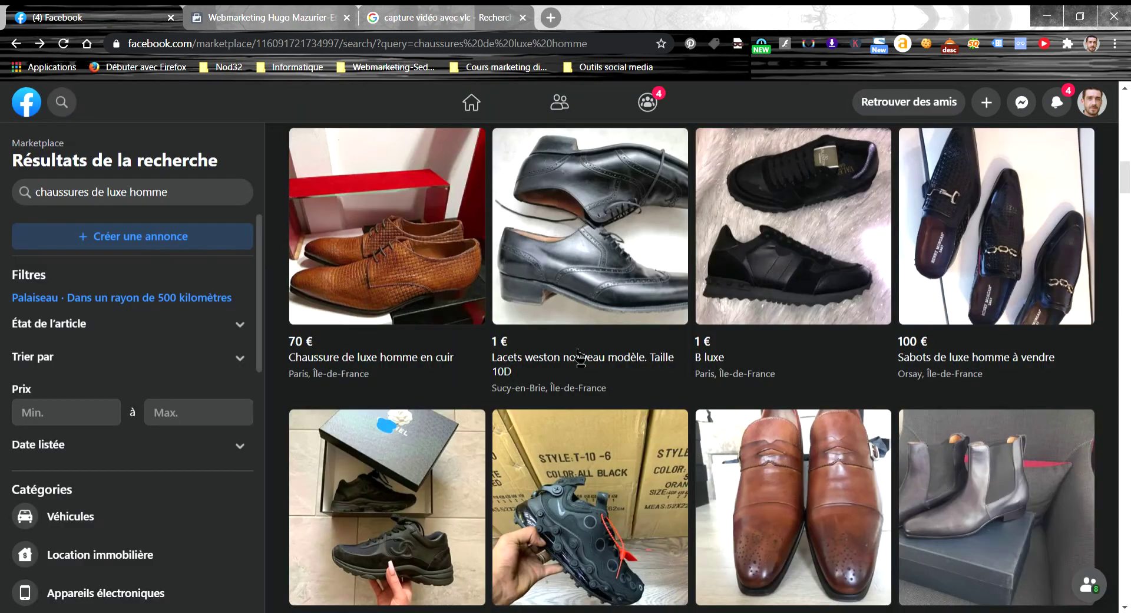
Open the sponsored Influence sock ad further down the search results
{"action": "scroll", "coordinate": [570, 353], "scroll_direction": "down", "scroll_amount": 5}
{"action": "scroll", "coordinate": [570, 354], "scroll_direction": "down", "scroll_amount": 4}
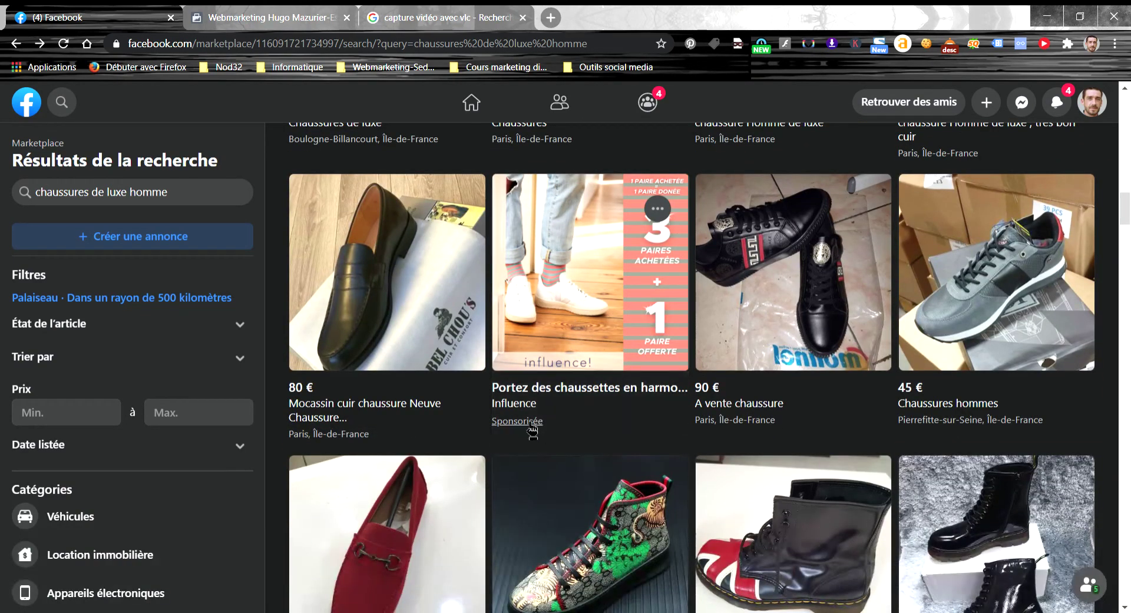
{"action": "left_click", "coordinate": [553, 327]}
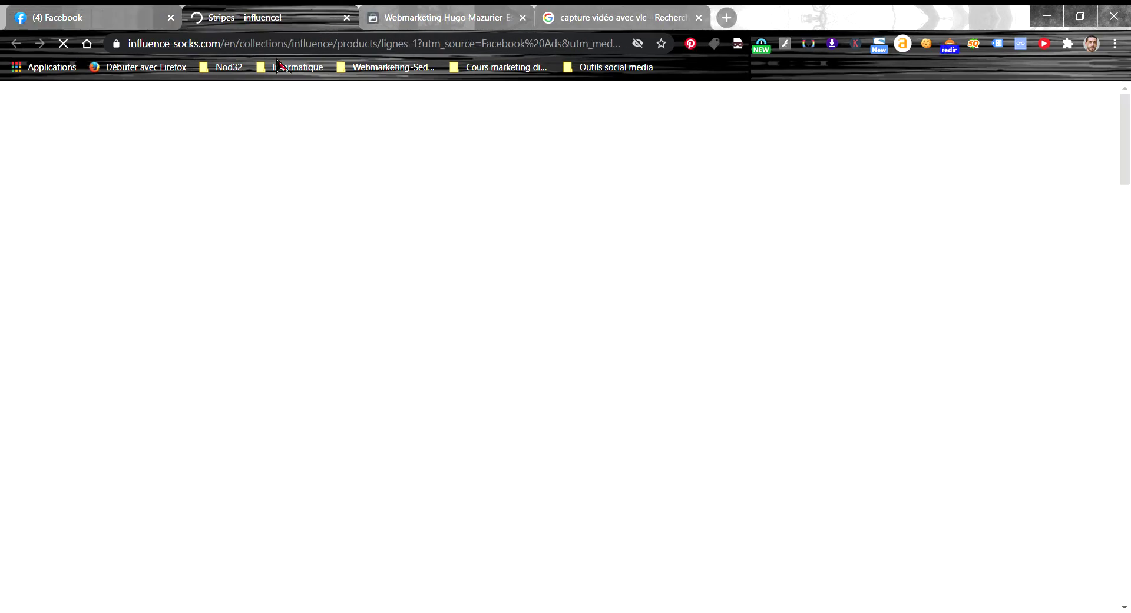
Look through the advertiser's Stripes socks product page, from its photos and description down to the footer
{"action": "scroll", "coordinate": [457, 288], "scroll_direction": "down", "scroll_amount": 5}
{"action": "scroll", "coordinate": [457, 288], "scroll_direction": "down", "scroll_amount": 2}
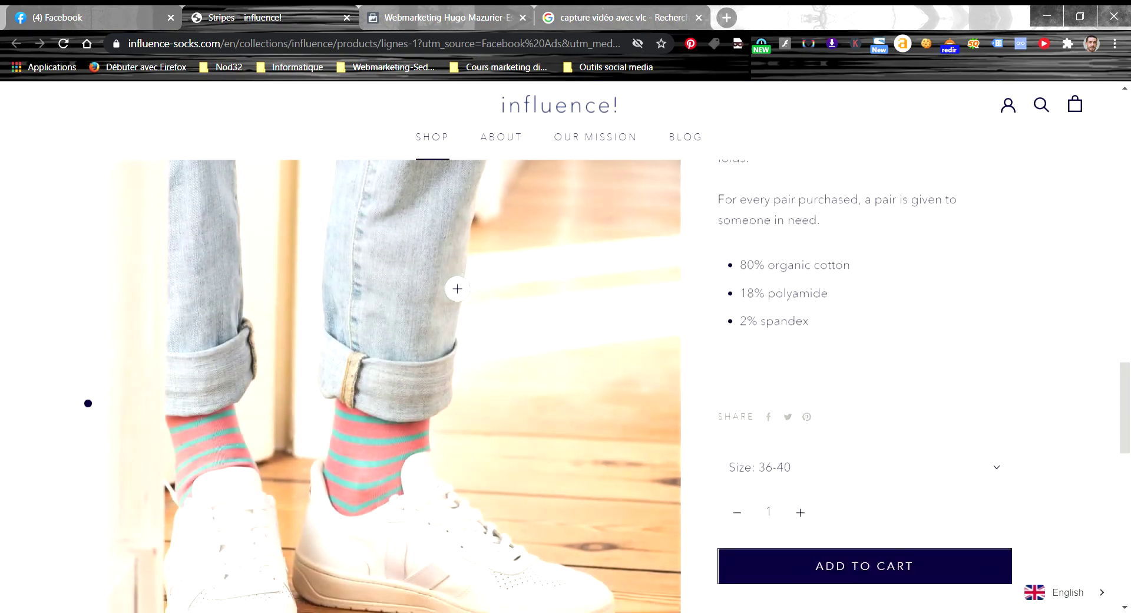
{"action": "scroll", "coordinate": [457, 288], "scroll_direction": "down", "scroll_amount": 7}
{"action": "scroll", "coordinate": [451, 285], "scroll_direction": "up", "scroll_amount": 6}
{"action": "scroll", "coordinate": [446, 279], "scroll_direction": "up", "scroll_amount": 10}
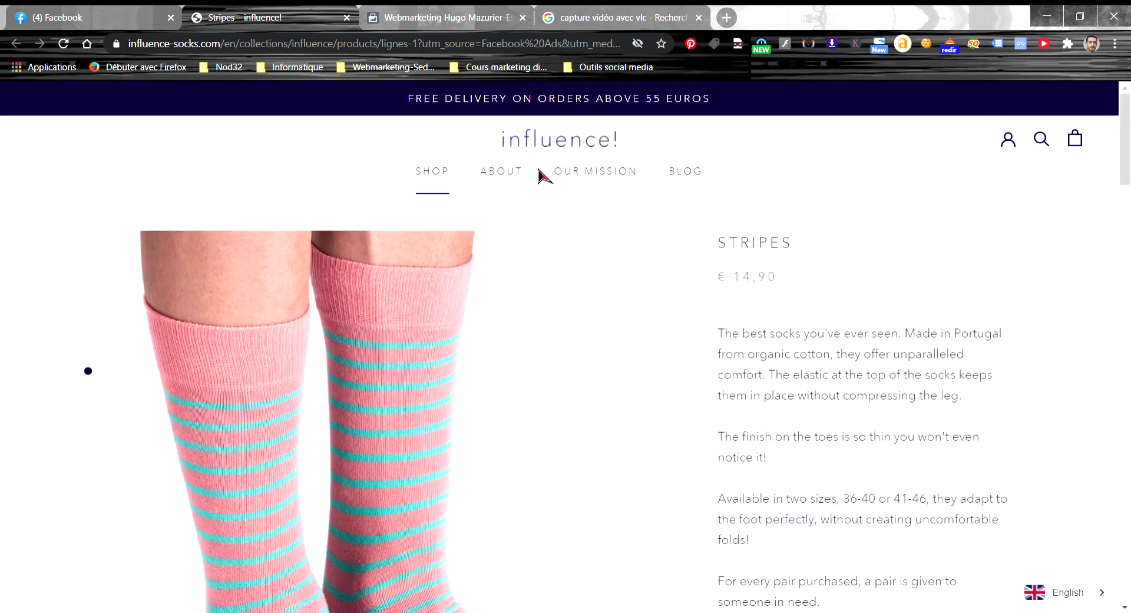
{"action": "scroll", "coordinate": [602, 307], "scroll_direction": "down", "scroll_amount": 10}
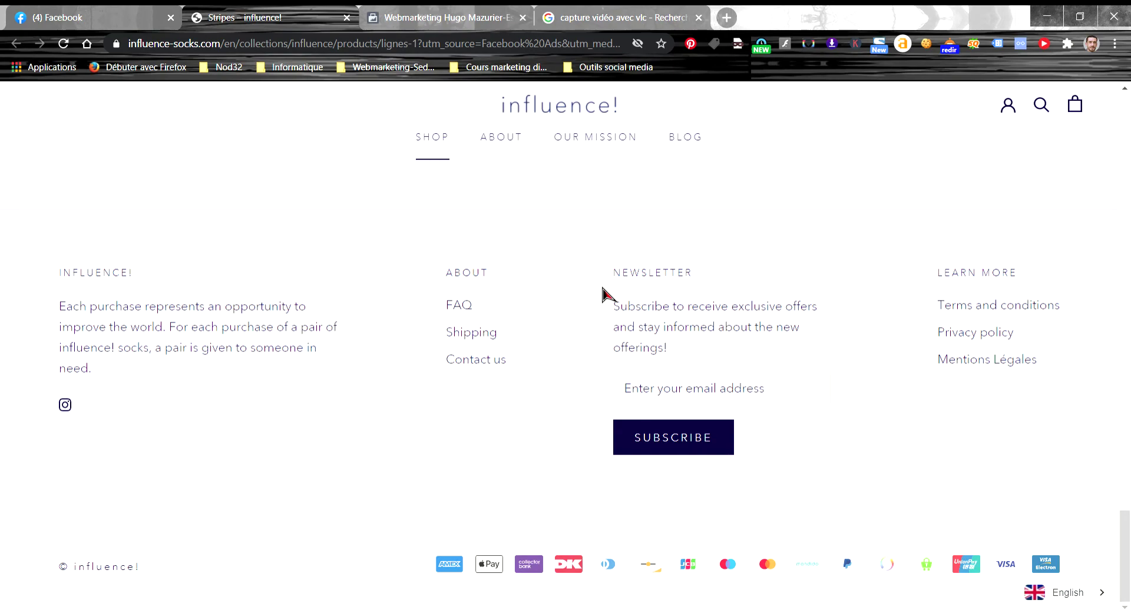
Look back over the Stripes socks product page from footer to top, and close it to return to the Marketplace results
{"action": "scroll", "coordinate": [903, 497], "scroll_direction": "up", "scroll_amount": 1}
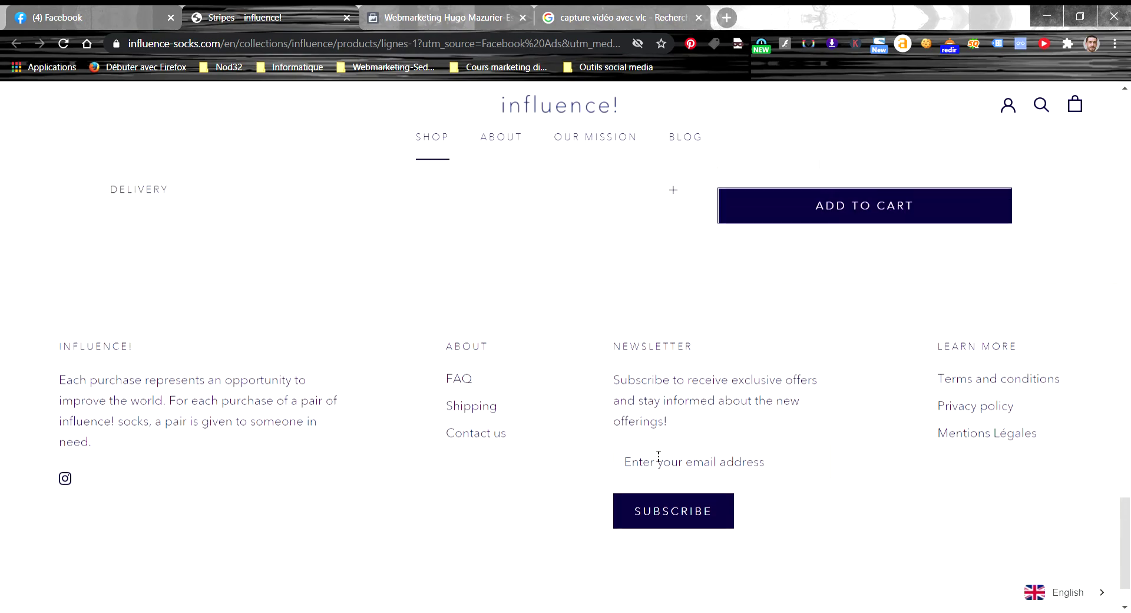
{"action": "scroll", "coordinate": [719, 443], "scroll_direction": "up", "scroll_amount": 3}
{"action": "scroll", "coordinate": [870, 462], "scroll_direction": "up", "scroll_amount": 10}
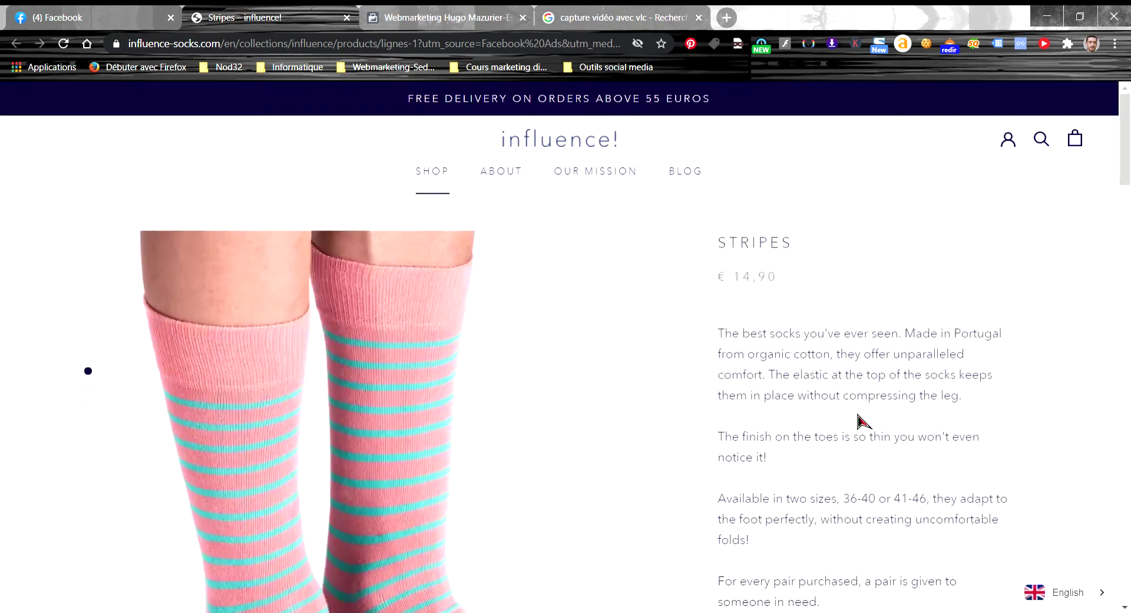
{"action": "scroll", "coordinate": [860, 420], "scroll_direction": "down", "scroll_amount": 5}
{"action": "scroll", "coordinate": [860, 420], "scroll_direction": "up", "scroll_amount": 5}
{"action": "left_click", "coordinate": [348, 17]}
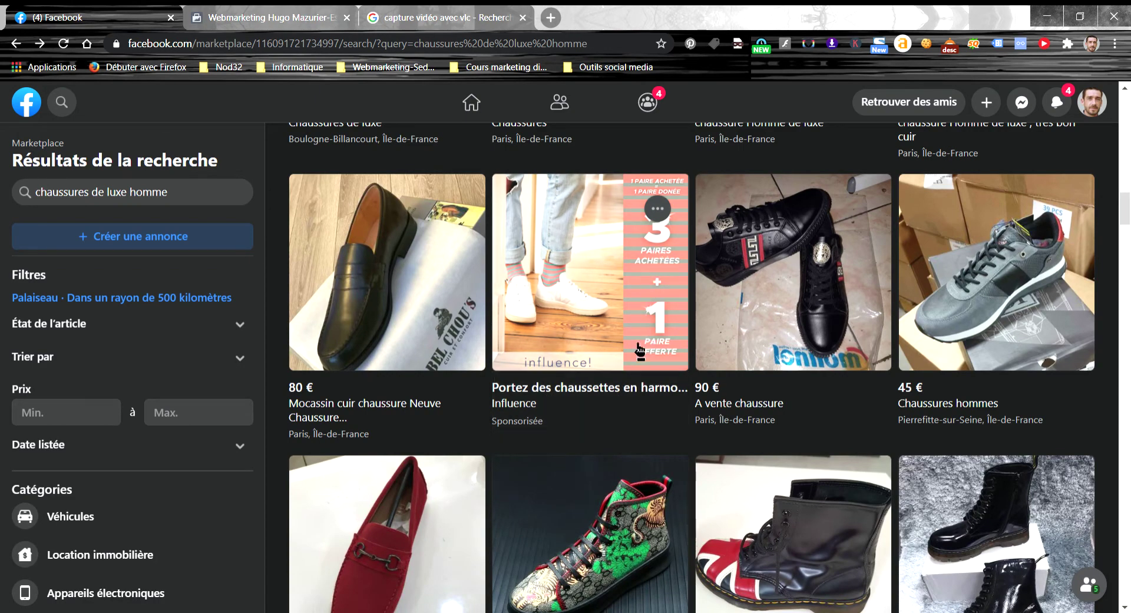
Shorten the Marketplace query to "chaussures de luxe" and run the search
{"action": "scroll", "coordinate": [626, 356], "scroll_direction": "down", "scroll_amount": 1}
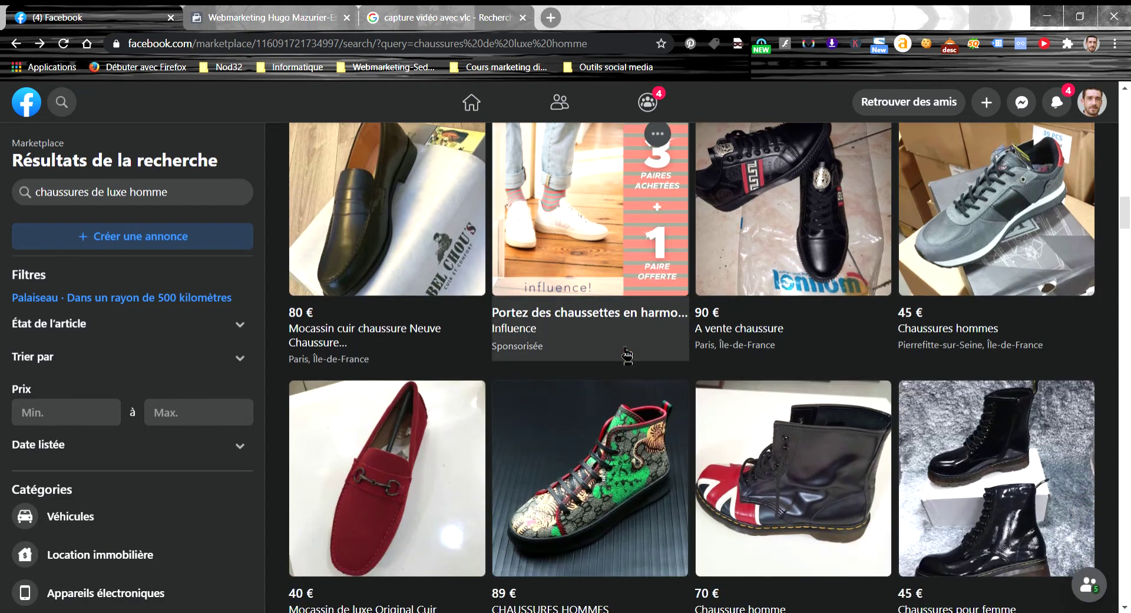
{"action": "scroll", "coordinate": [628, 356], "scroll_direction": "down", "scroll_amount": 3}
{"action": "scroll", "coordinate": [558, 358], "scroll_direction": "up", "scroll_amount": 3}
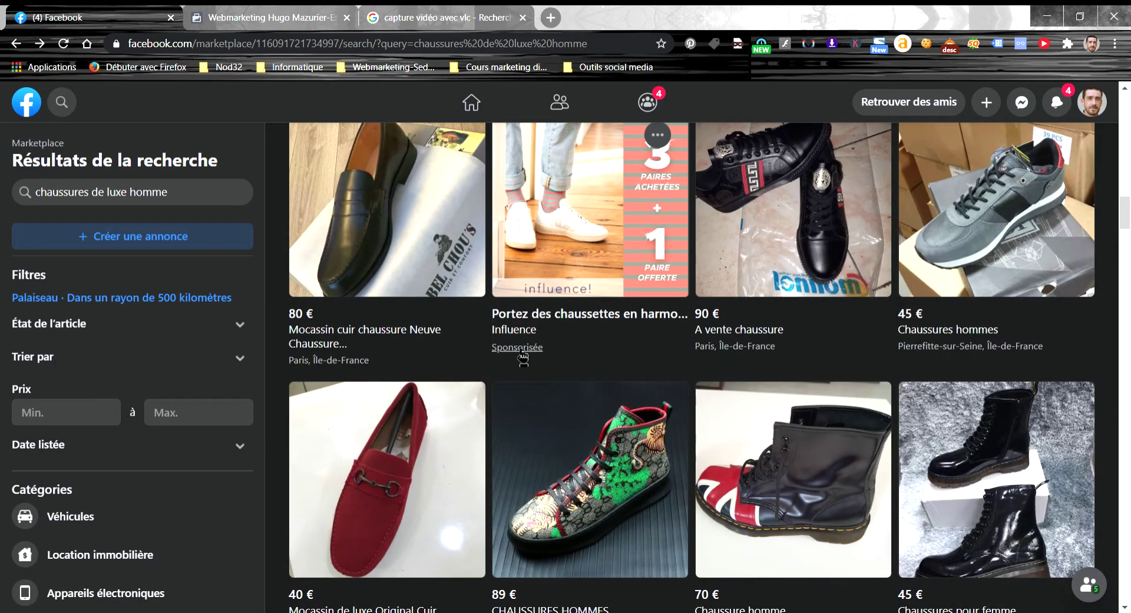
{"action": "scroll", "coordinate": [523, 356], "scroll_direction": "down", "scroll_amount": 6}
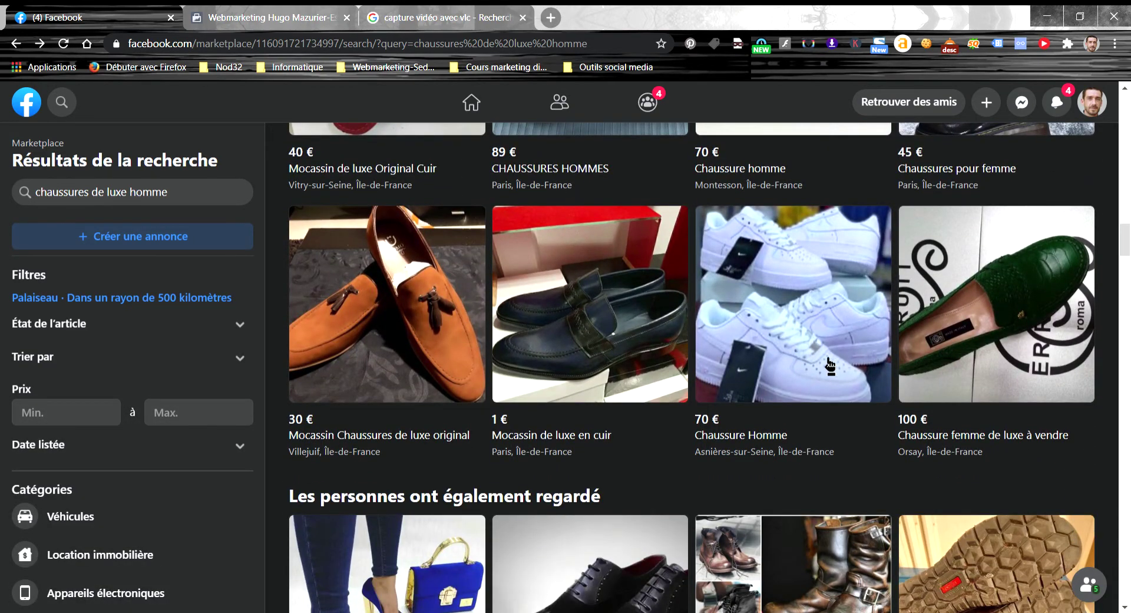
{"action": "left_click", "coordinate": [147, 192]}
{"action": "left_click_drag", "start_coordinate": [169, 192], "coordinate": [134, 209]}
{"action": "key", "text": "BackSpace"}
{"action": "key", "text": "Return"}
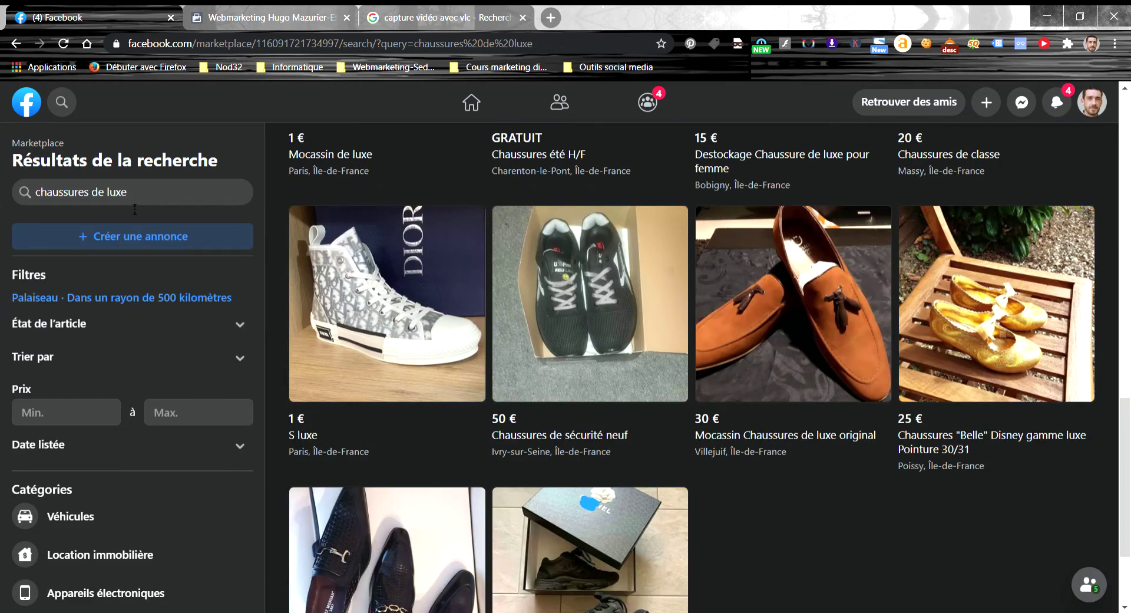
Open the "Chaussures Luxe Italiennes Rouge" listing from the search results
{"action": "scroll", "coordinate": [659, 419], "scroll_direction": "up", "scroll_amount": 6}
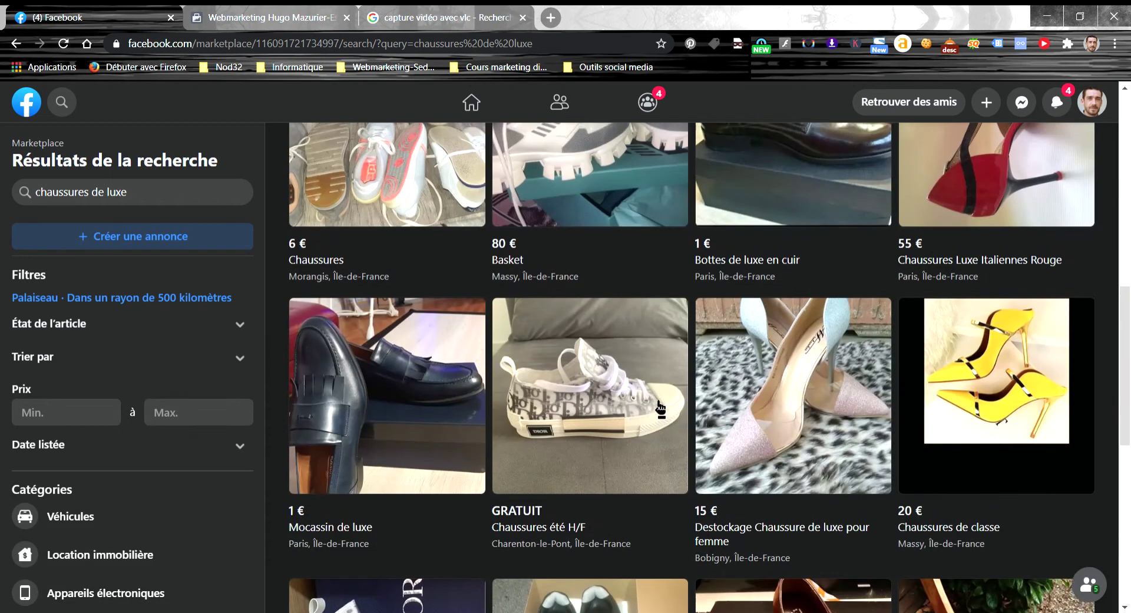
{"action": "scroll", "coordinate": [660, 413], "scroll_direction": "up", "scroll_amount": 2}
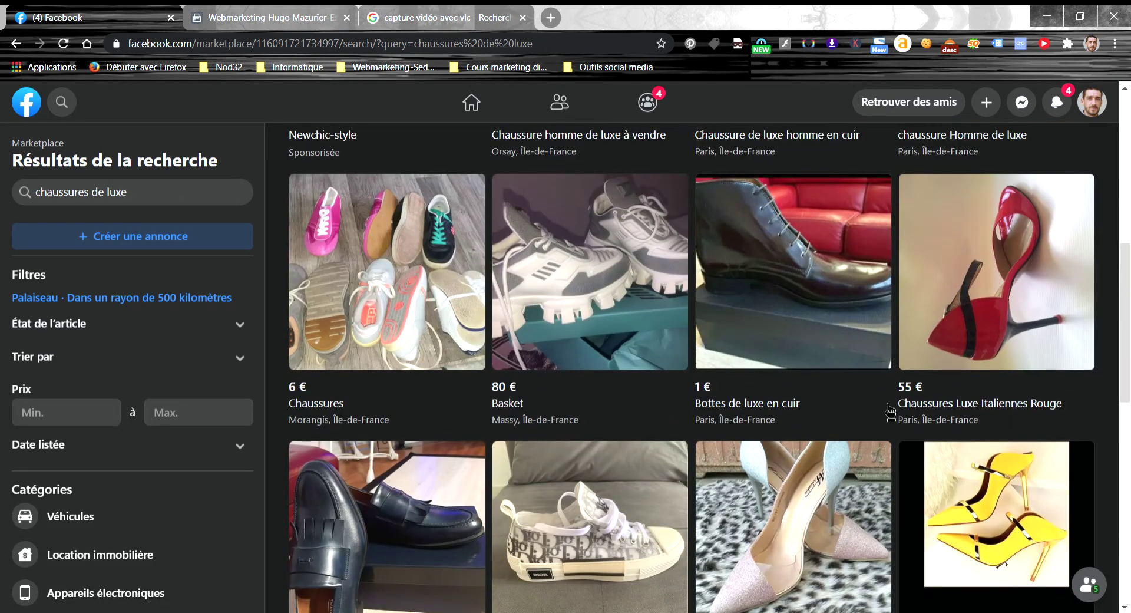
{"action": "left_click", "coordinate": [988, 336]}
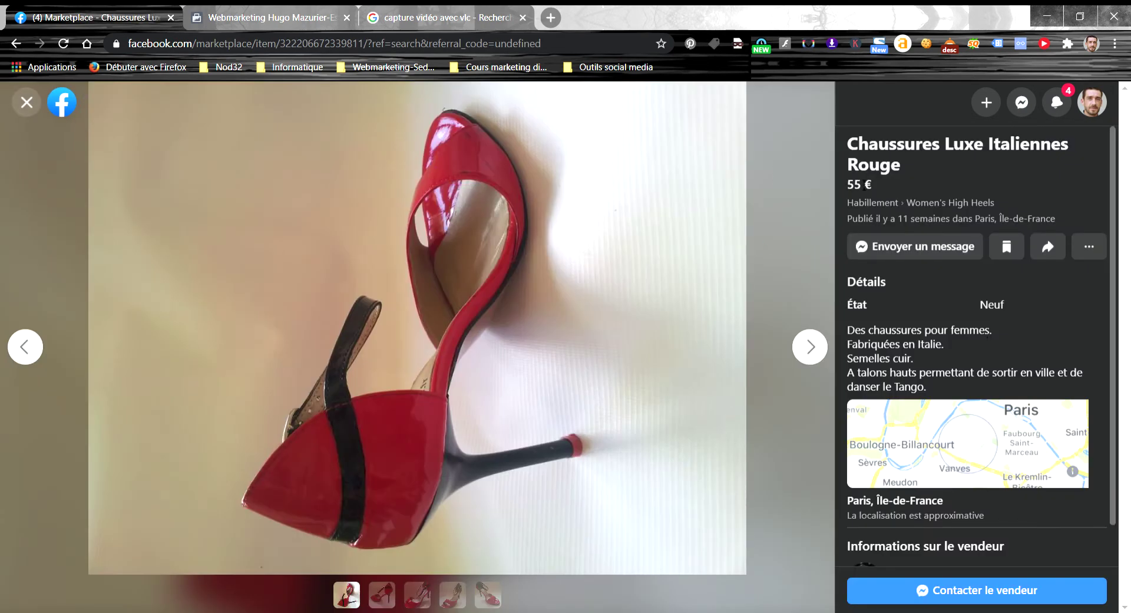
Examine the wording of the listing's title, highlighting "Chaussures" and "Luxe"
{"action": "left_click_drag", "start_coordinate": [856, 150], "coordinate": [935, 153]}
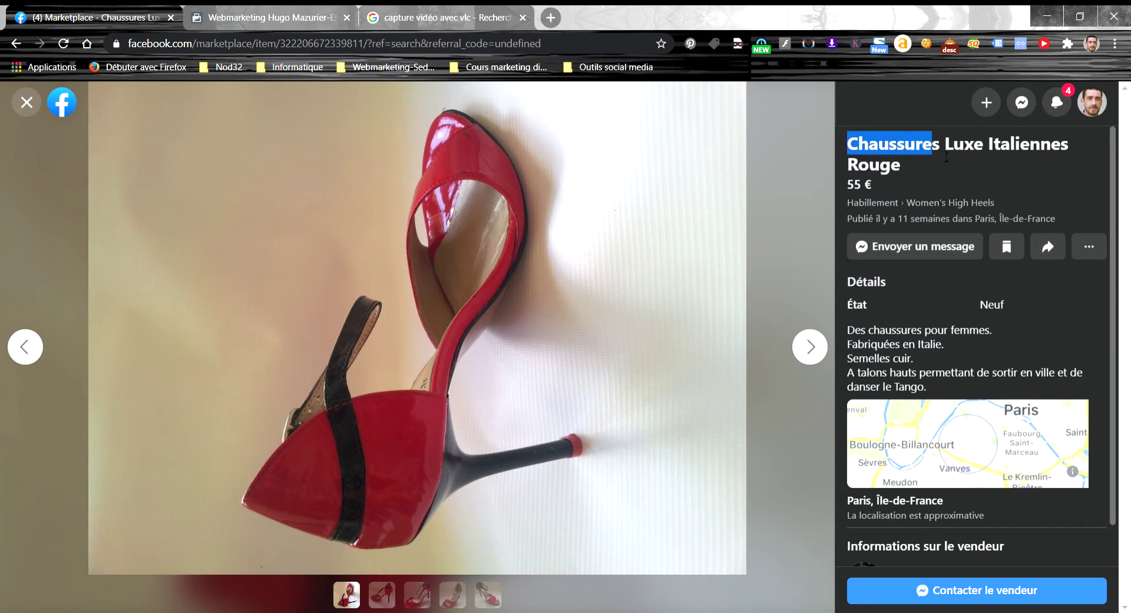
{"action": "left_click", "coordinate": [956, 158]}
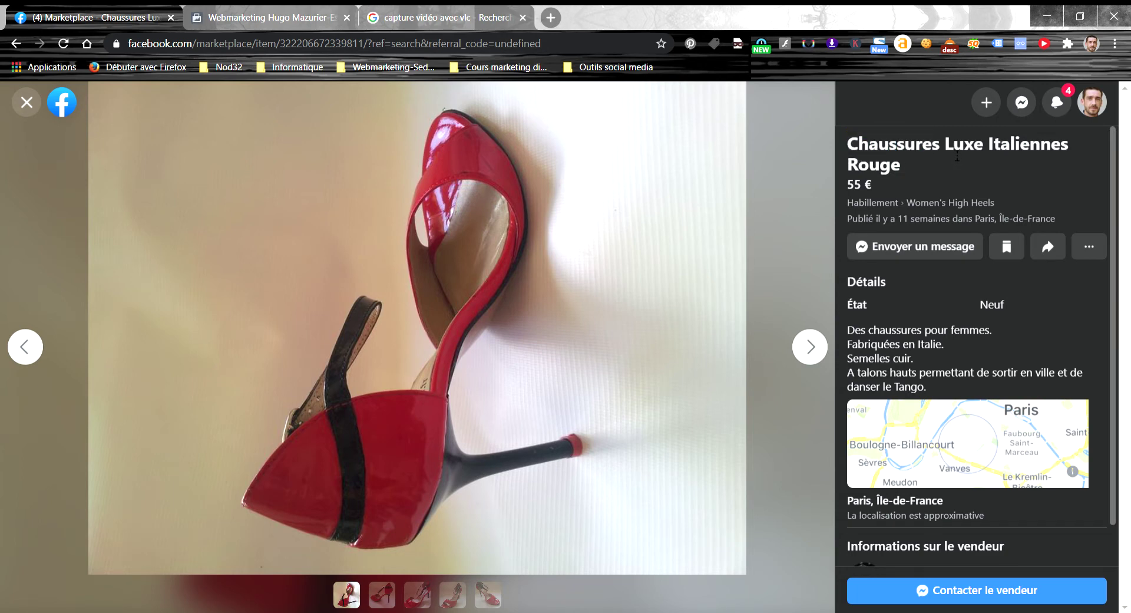
{"action": "left_click_drag", "start_coordinate": [945, 147], "coordinate": [1013, 155]}
{"action": "left_click", "coordinate": [865, 176]}
{"action": "left_click_drag", "start_coordinate": [945, 152], "coordinate": [1016, 153]}
{"action": "left_click", "coordinate": [1036, 156]}
{"action": "scroll", "coordinate": [987, 202], "scroll_direction": "down", "scroll_amount": 1}
View all the photos of the red Italian shoes, looping past the first one to the third
{"action": "left_click", "coordinate": [807, 348]}
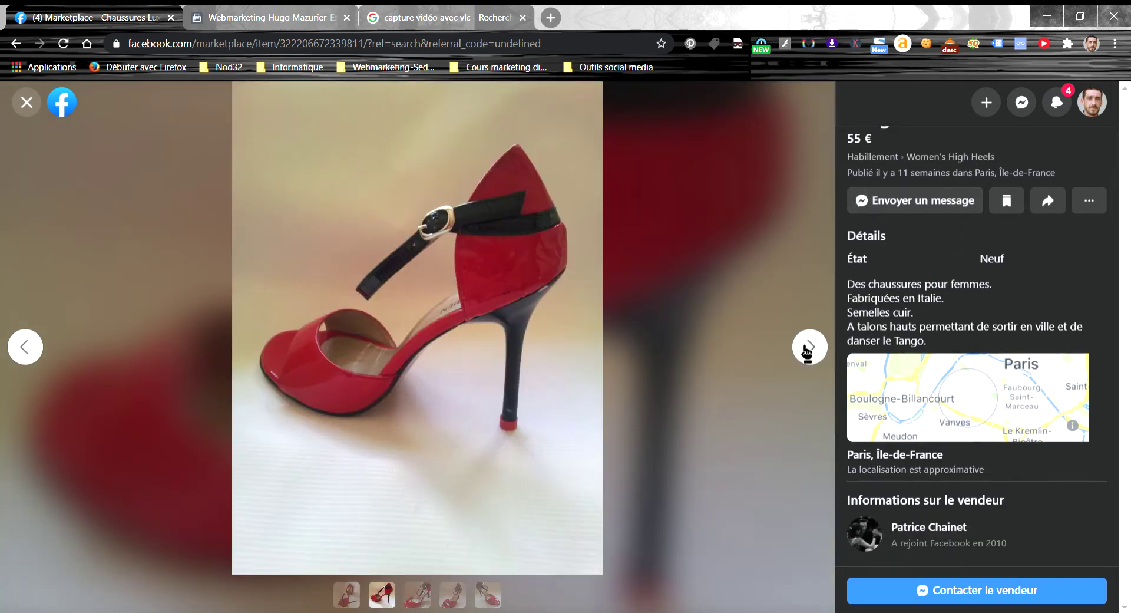
{"action": "left_click", "coordinate": [807, 349]}
{"action": "left_click", "coordinate": [806, 348]}
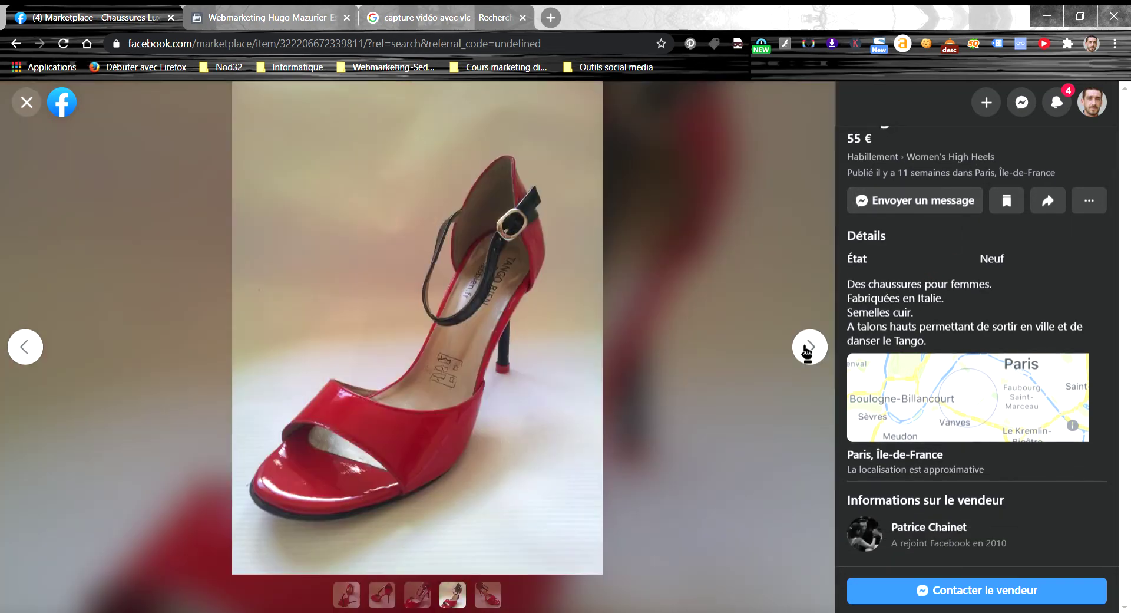
{"action": "left_click", "coordinate": [807, 348]}
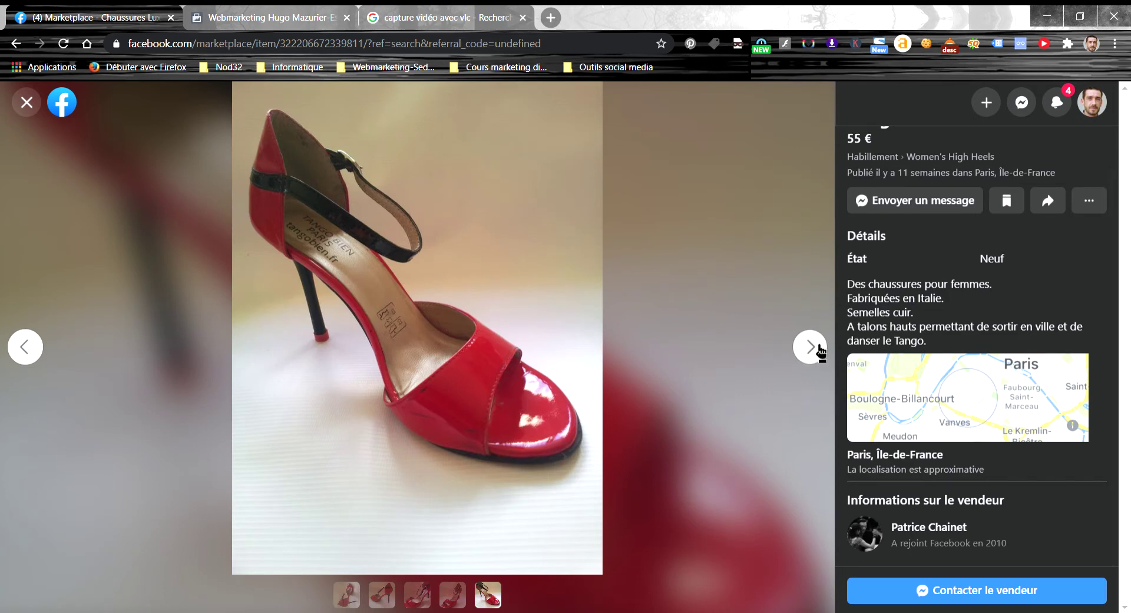
{"action": "left_click", "coordinate": [820, 350]}
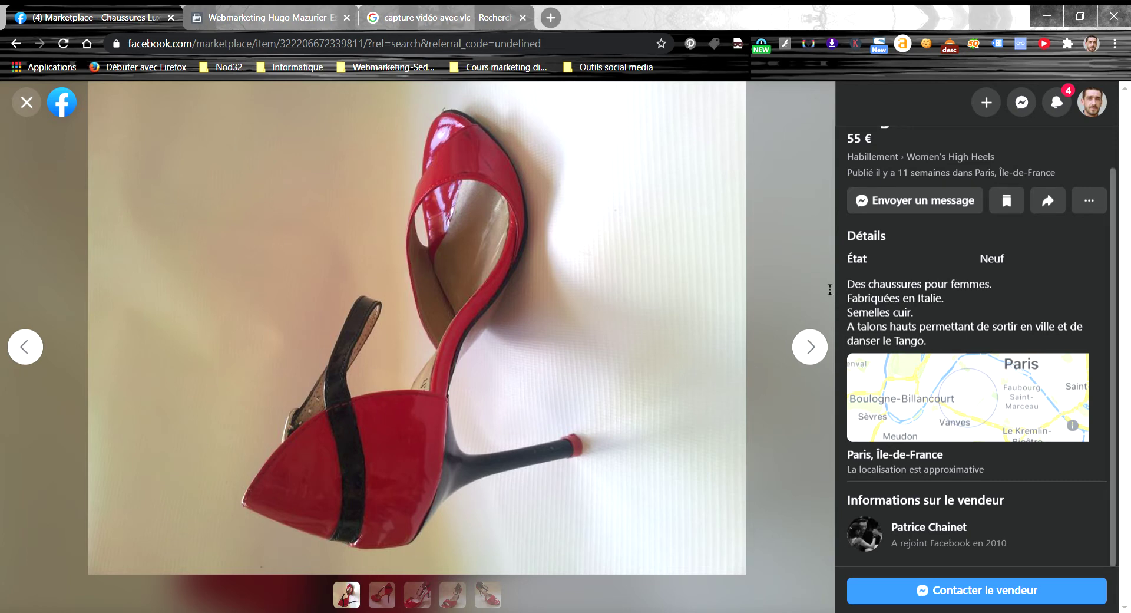
{"action": "left_click", "coordinate": [809, 347]}
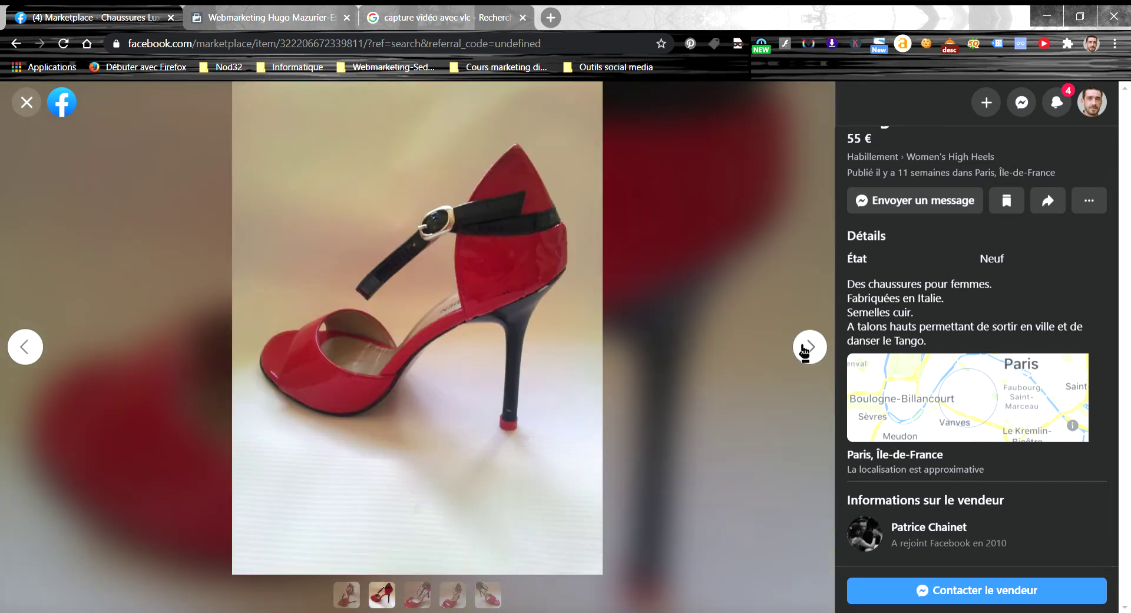
{"action": "left_click", "coordinate": [809, 347]}
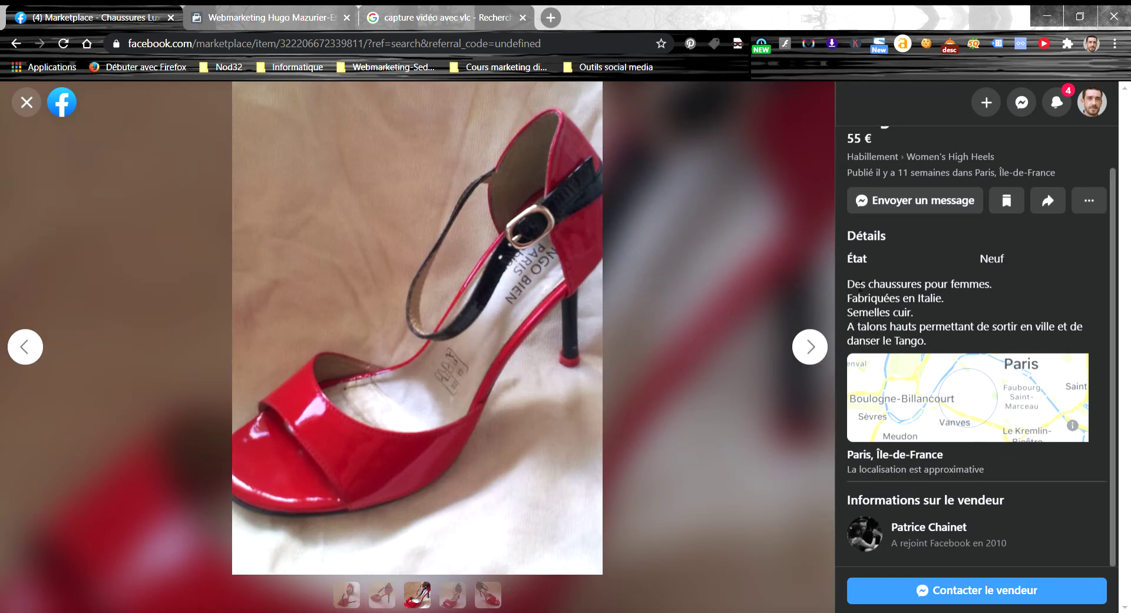
Read the description of the red Italian shoes, highlighting its lines
{"action": "left_click_drag", "start_coordinate": [848, 285], "coordinate": [964, 330]}
{"action": "left_click", "coordinate": [918, 302]}
{"action": "left_click", "coordinate": [1038, 341]}
Open the seller's profile to examine their other Marketplace listings, close it, and return to the search results
{"action": "left_click", "coordinate": [918, 536]}
{"action": "scroll", "coordinate": [509, 495], "scroll_direction": "down", "scroll_amount": 3}
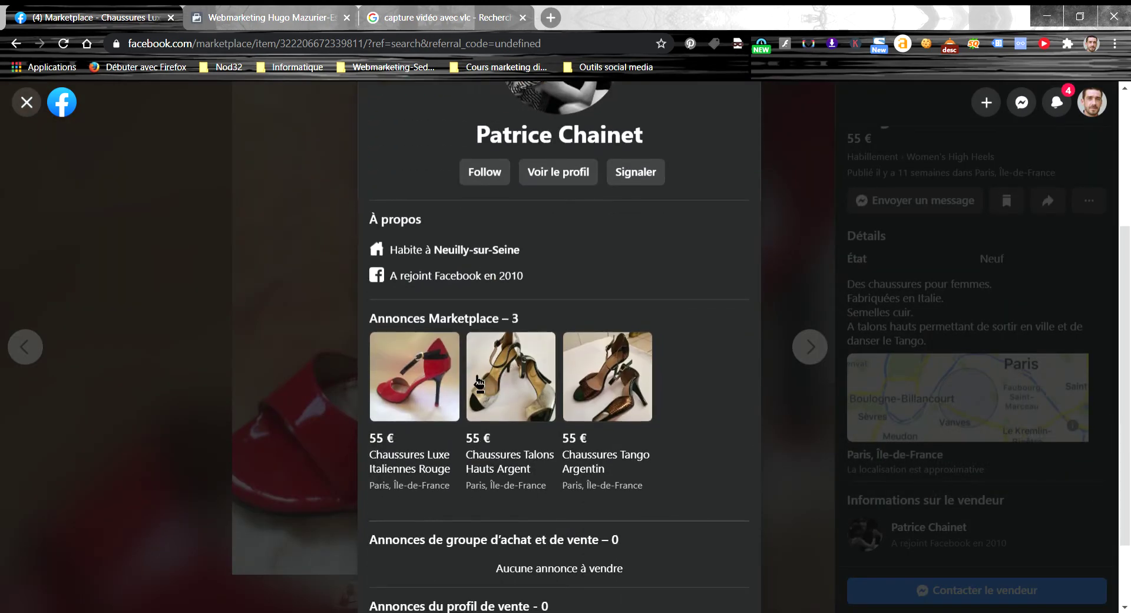
{"action": "scroll", "coordinate": [479, 384], "scroll_direction": "down", "scroll_amount": 2}
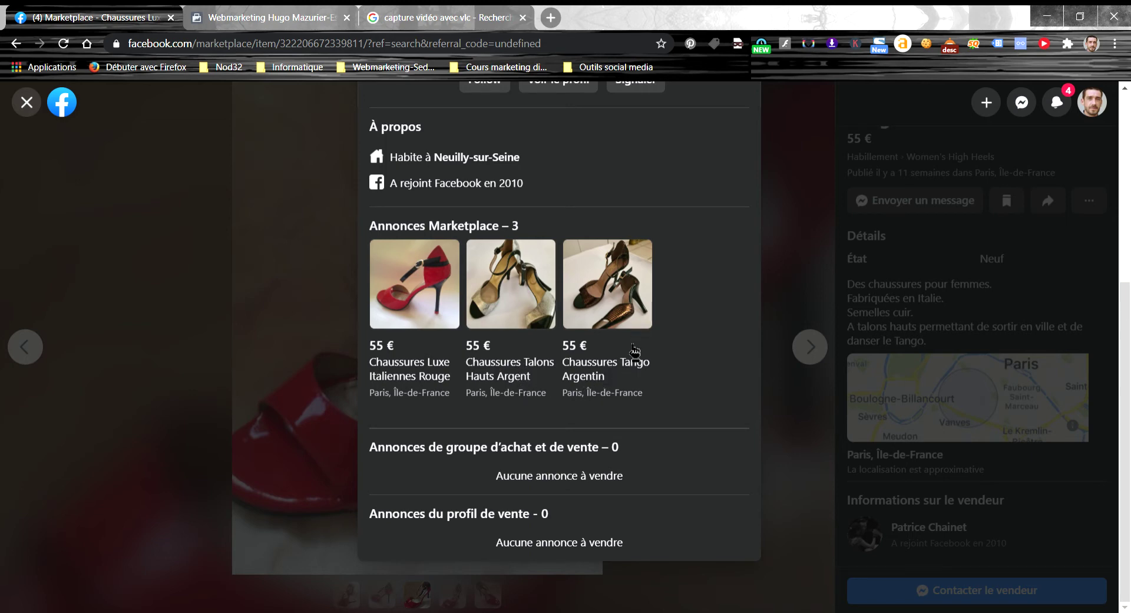
{"action": "scroll", "coordinate": [630, 371], "scroll_direction": "up", "scroll_amount": 5}
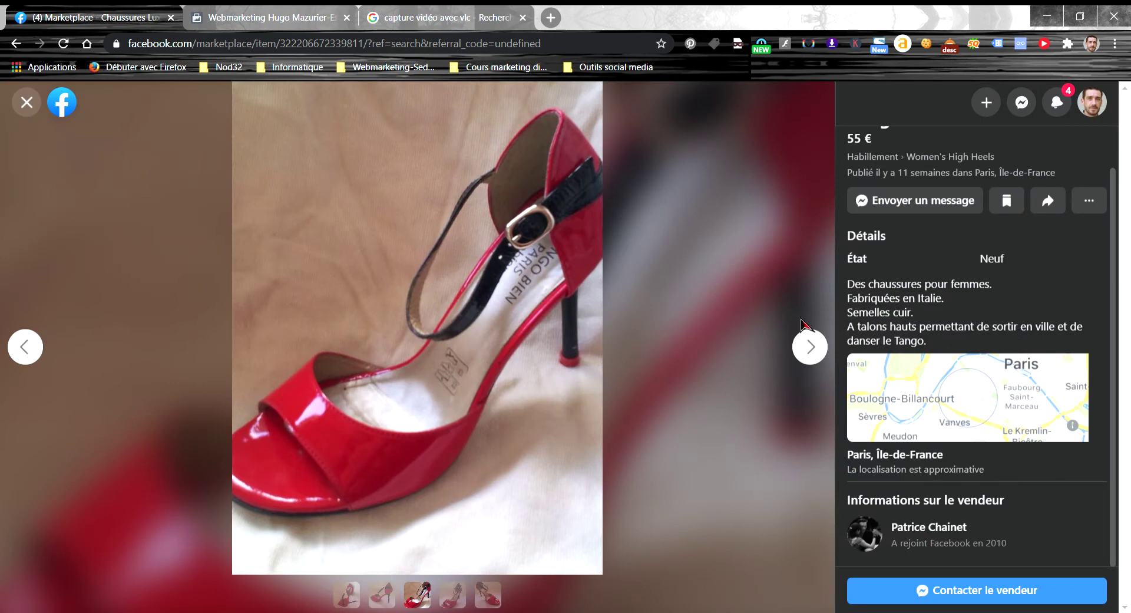
{"action": "scroll", "coordinate": [895, 386], "scroll_direction": "up", "scroll_amount": 1}
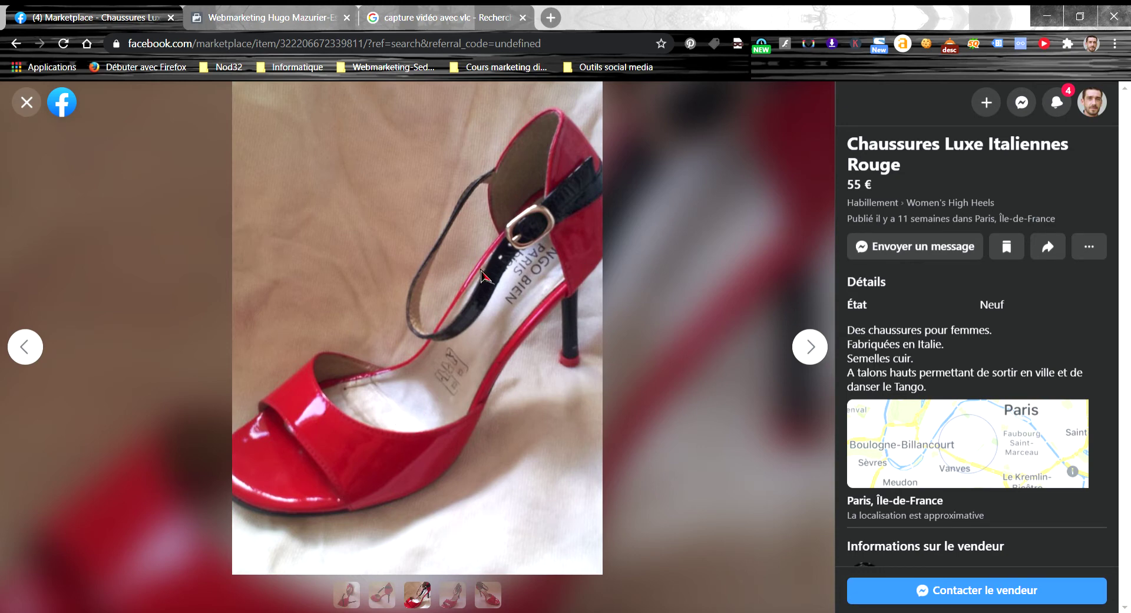
{"action": "left_click", "coordinate": [27, 102]}
{"action": "left_click", "coordinate": [27, 102]}
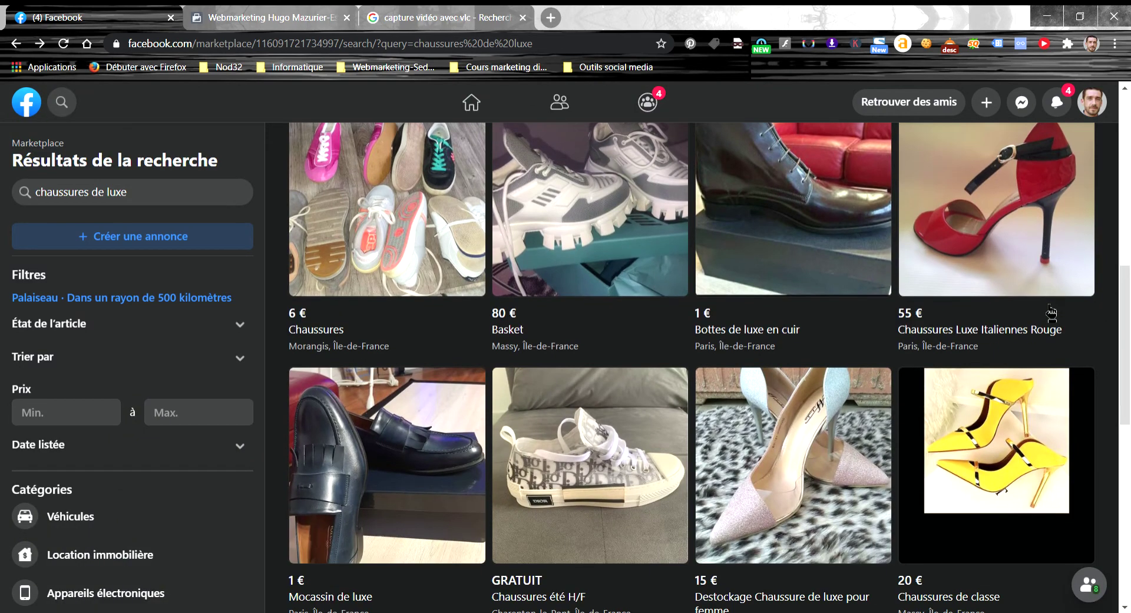
Open the "Destockage Chaussure de luxe pour femme" listing, view its photos, check the item's condition, and return to the search results
{"action": "scroll", "coordinate": [1050, 312], "scroll_direction": "down", "scroll_amount": 1}
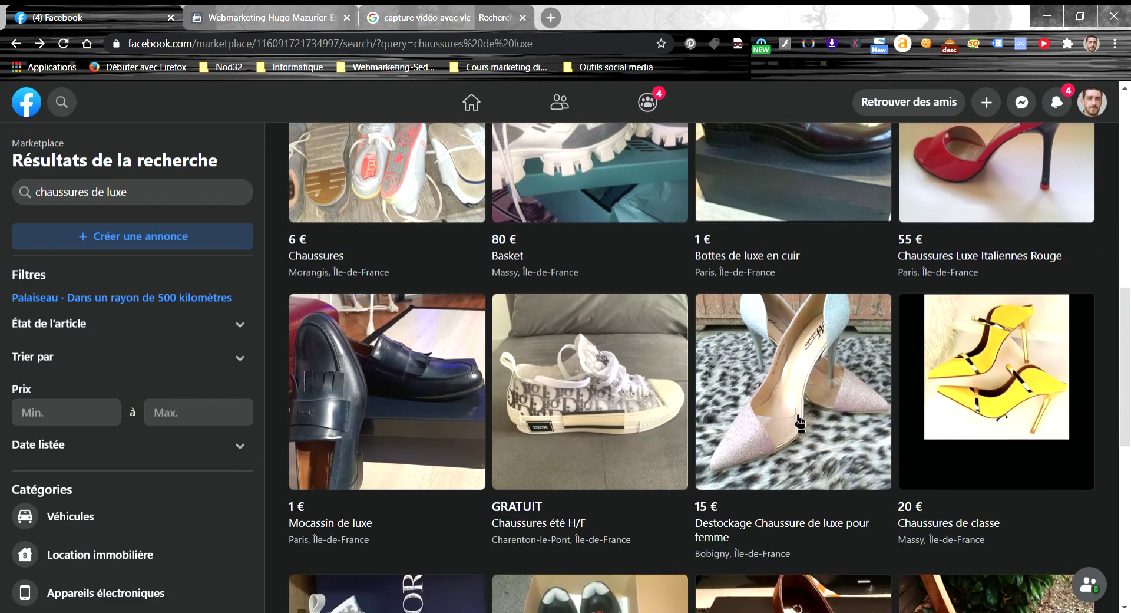
{"action": "left_click", "coordinate": [784, 441]}
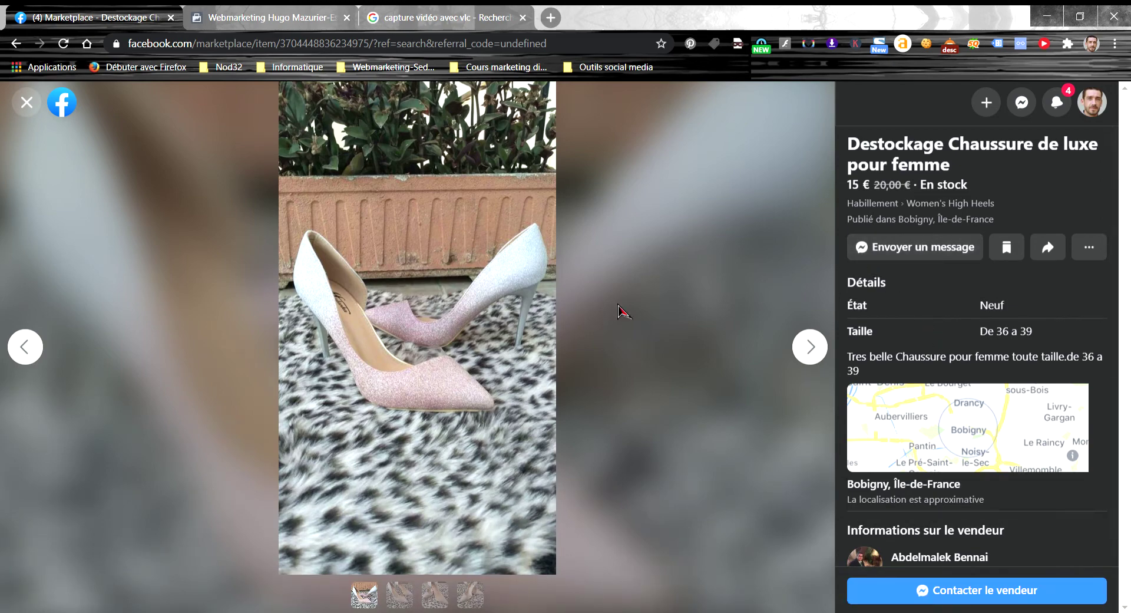
{"action": "left_click", "coordinate": [811, 354]}
{"action": "left_click", "coordinate": [811, 353]}
{"action": "left_click", "coordinate": [811, 354]}
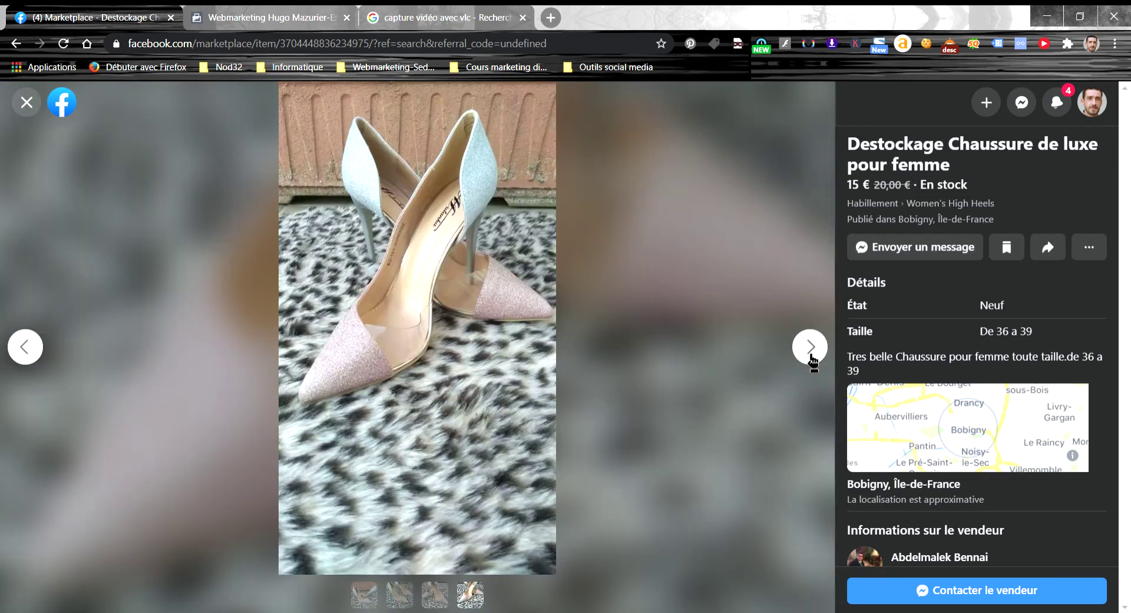
{"action": "left_click", "coordinate": [811, 353]}
{"action": "left_click", "coordinate": [811, 353]}
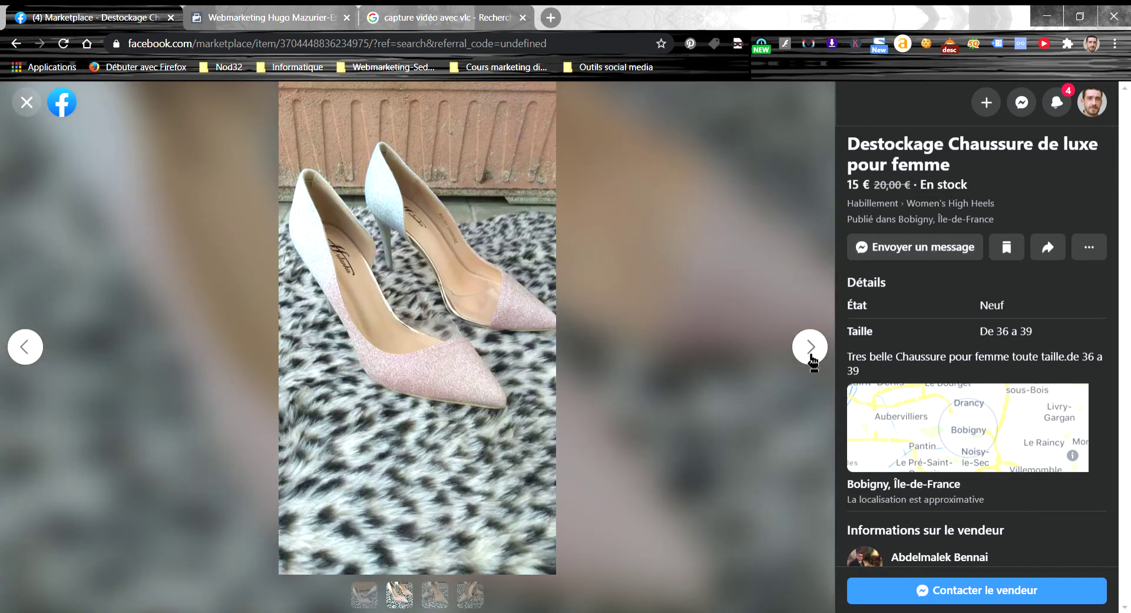
{"action": "left_click", "coordinate": [811, 357]}
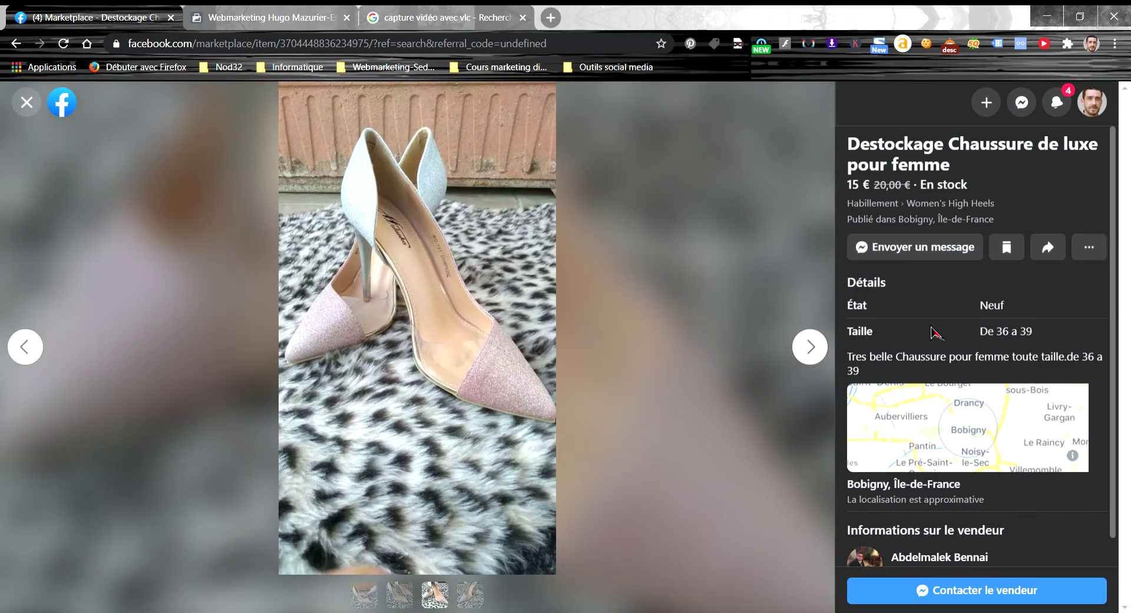
{"action": "double_click", "coordinate": [992, 305]}
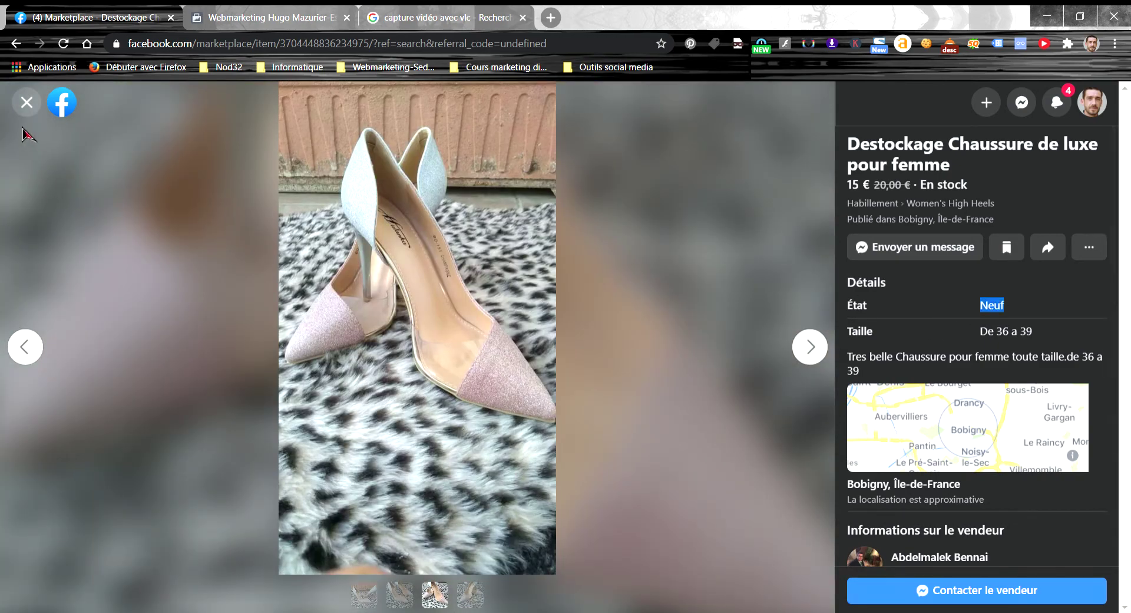
{"action": "left_click", "coordinate": [26, 102]}
Reopen the "Chaussures Luxe Italiennes Rouge" listing to check the item's condition, and return to the search results
{"action": "scroll", "coordinate": [877, 315], "scroll_direction": "up", "scroll_amount": 2}
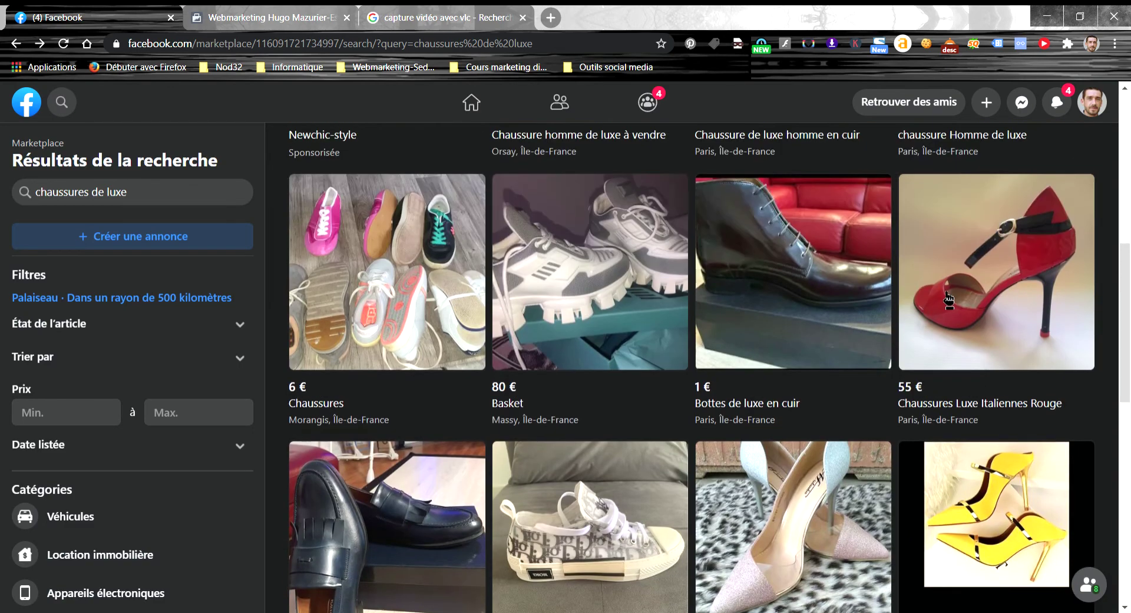
{"action": "left_click", "coordinate": [906, 318]}
{"action": "double_click", "coordinate": [995, 305]}
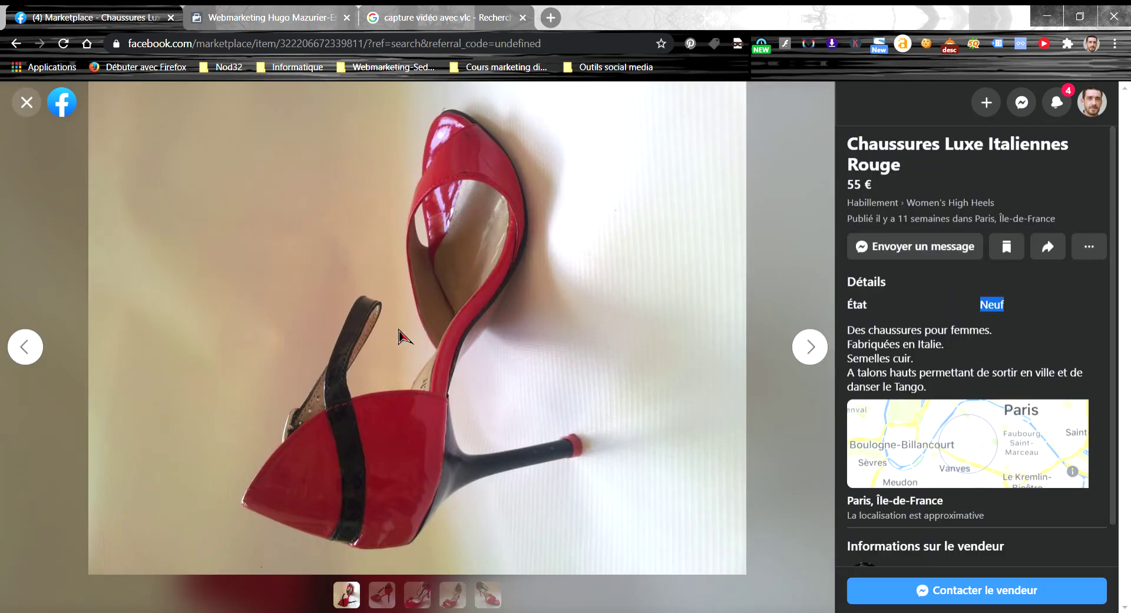
{"action": "left_click", "coordinate": [18, 122]}
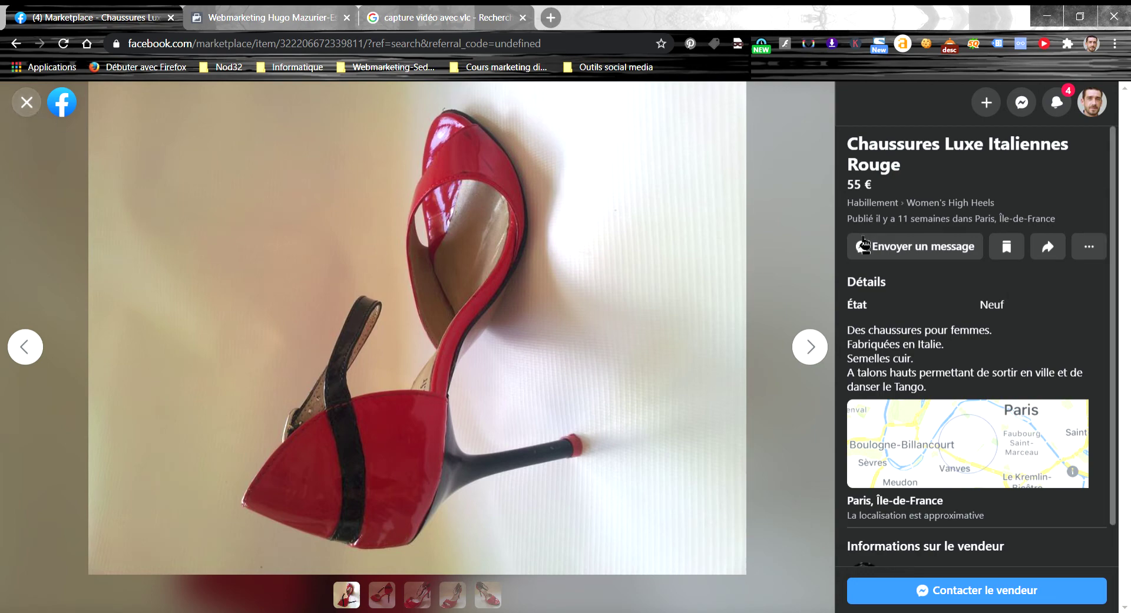
{"action": "left_click", "coordinate": [27, 102]}
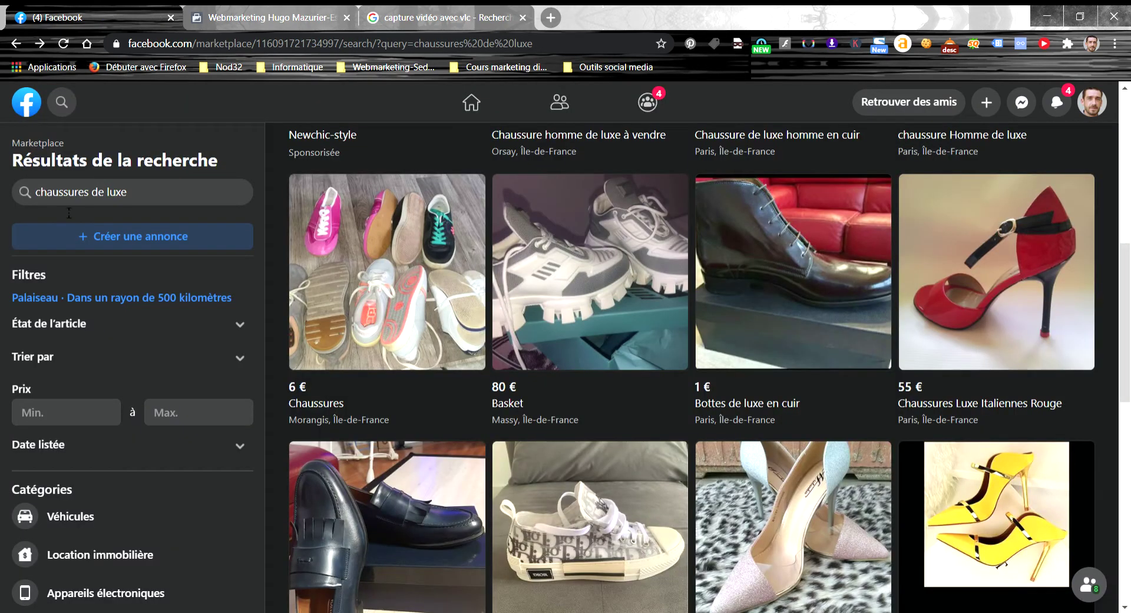
Clear the Marketplace search text and start creating a new listing of the type "Article à vendre"
{"action": "left_click", "coordinate": [31, 182]}
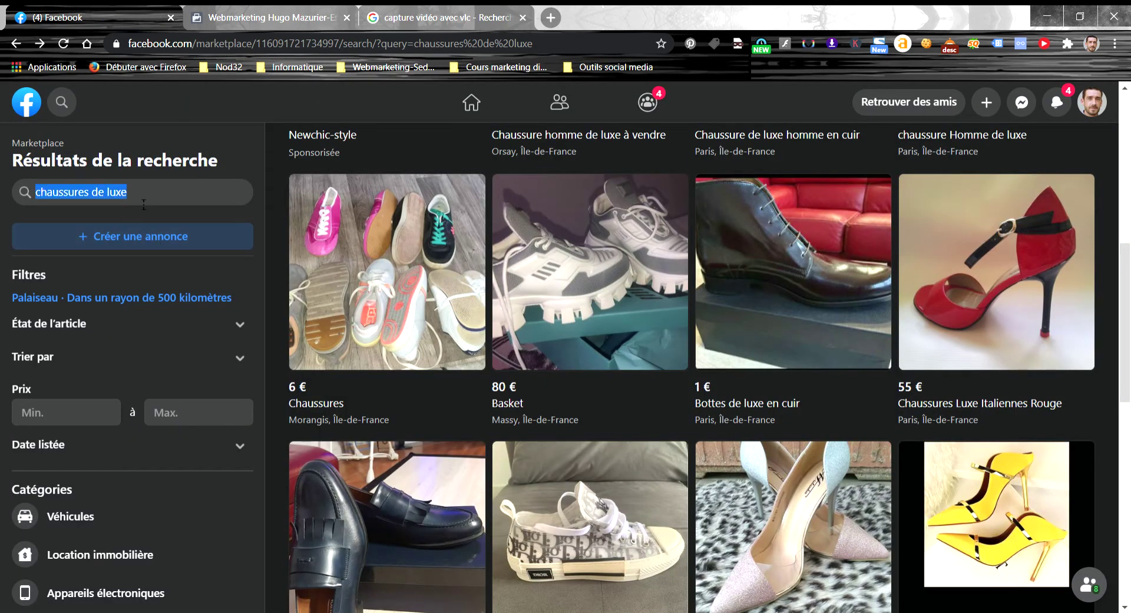
{"action": "key", "text": "BackSpace"}
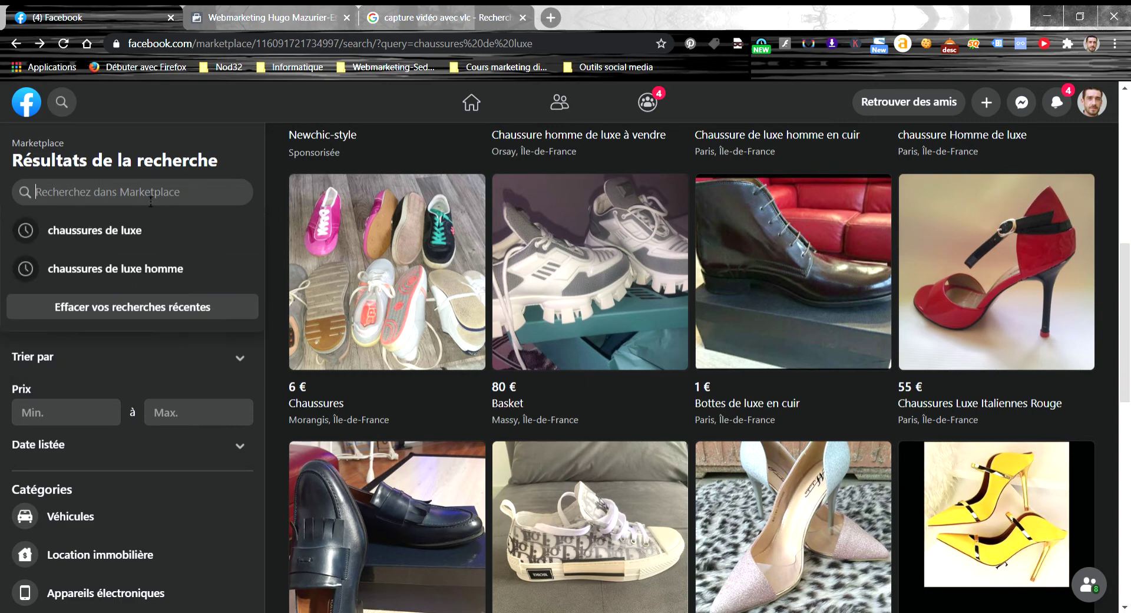
{"action": "left_click", "coordinate": [247, 155]}
{"action": "left_click", "coordinate": [179, 237]}
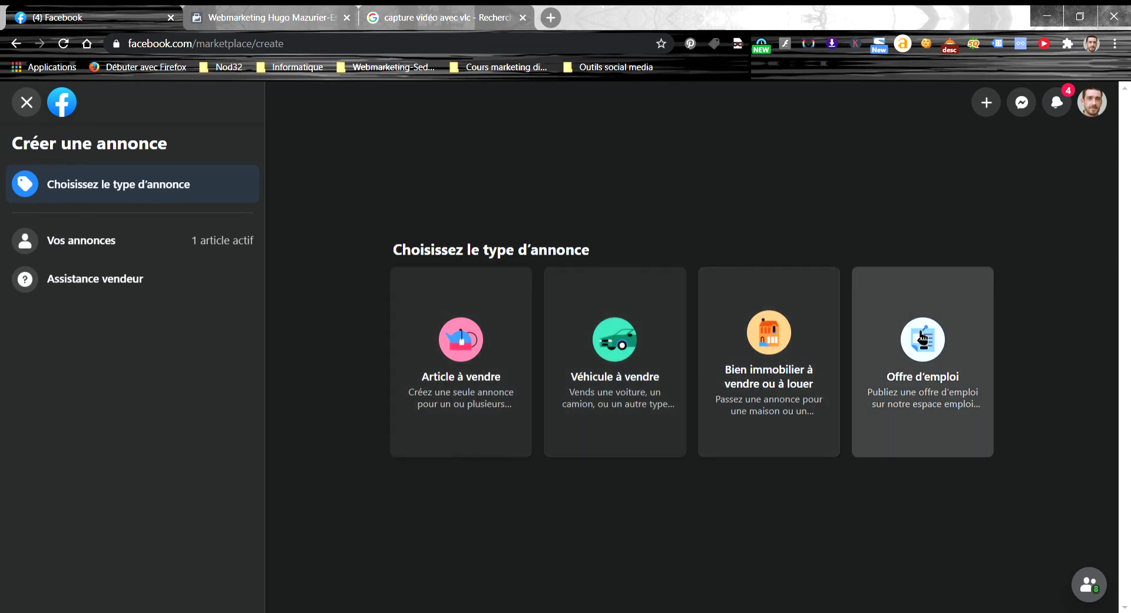
{"action": "left_click", "coordinate": [476, 385]}
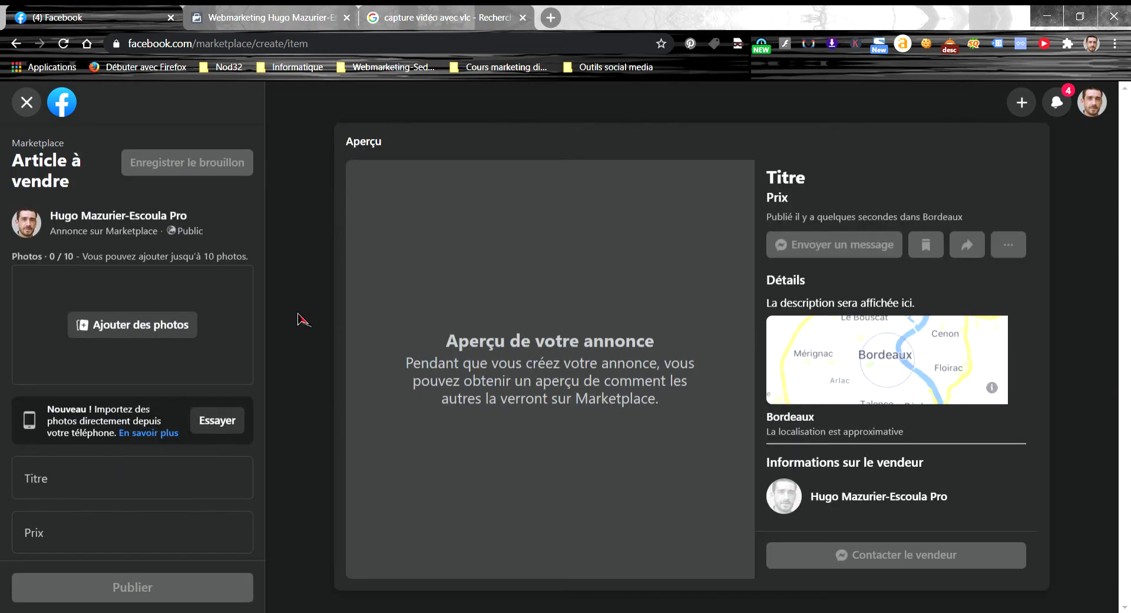
Add the photo of the blue, grey and red loafers to the listing
{"action": "left_click", "coordinate": [140, 330]}
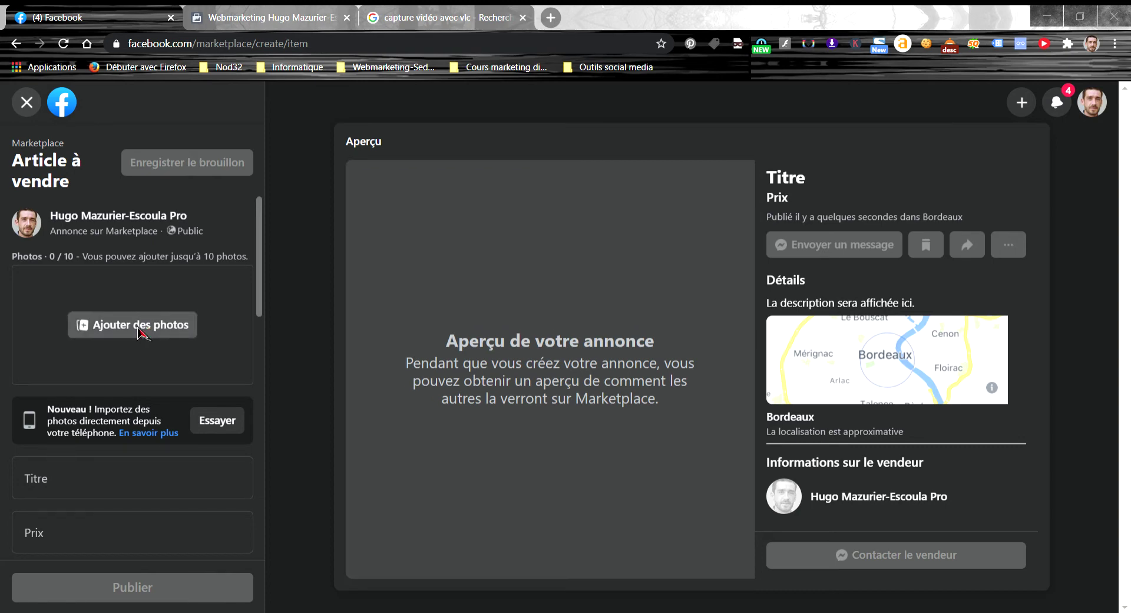
{"action": "left_click", "coordinate": [157, 127]}
{"action": "left_click", "coordinate": [463, 340]}
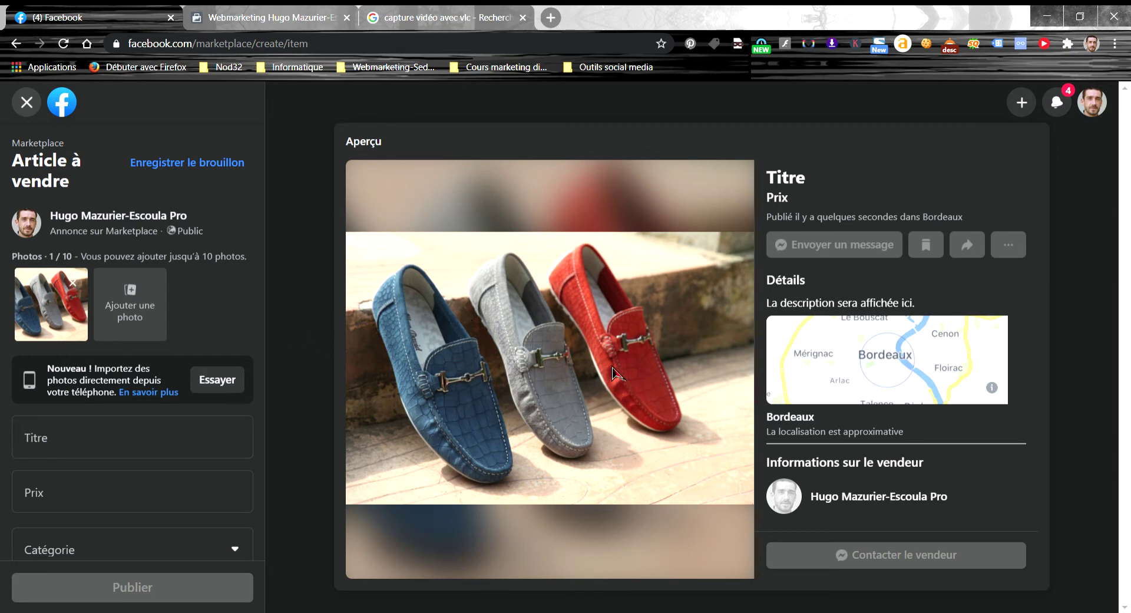
Title the listing "Chaussures De Luxe Marque Pour Hommes"
{"action": "scroll", "coordinate": [170, 354], "scroll_direction": "down", "scroll_amount": 1}
{"action": "left_click", "coordinate": [88, 383]}
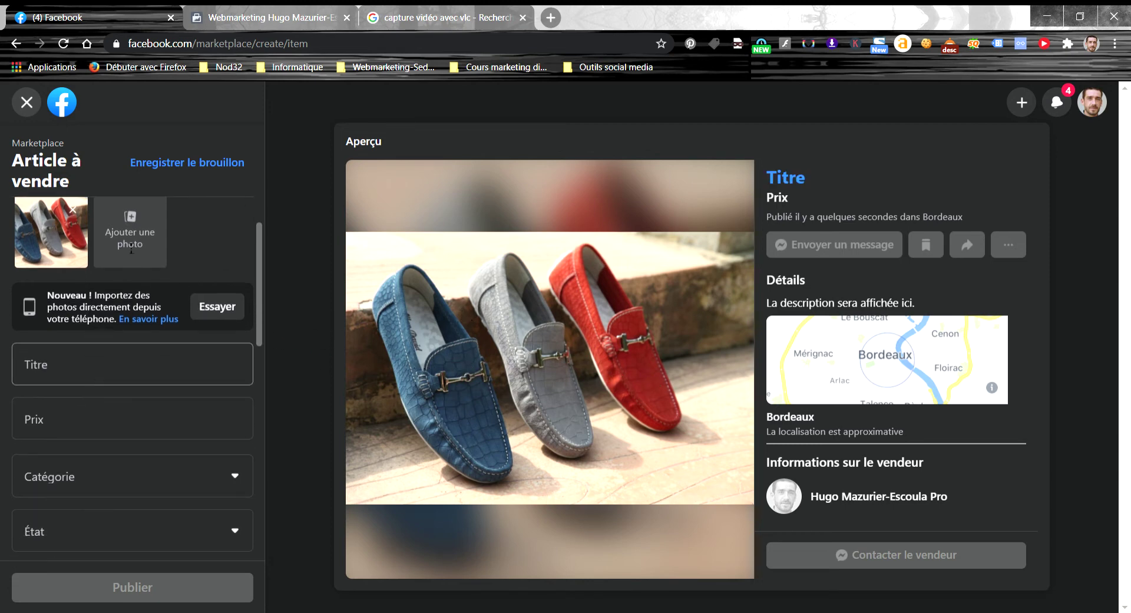
{"action": "scroll", "coordinate": [83, 341], "scroll_direction": "down", "scroll_amount": 1}
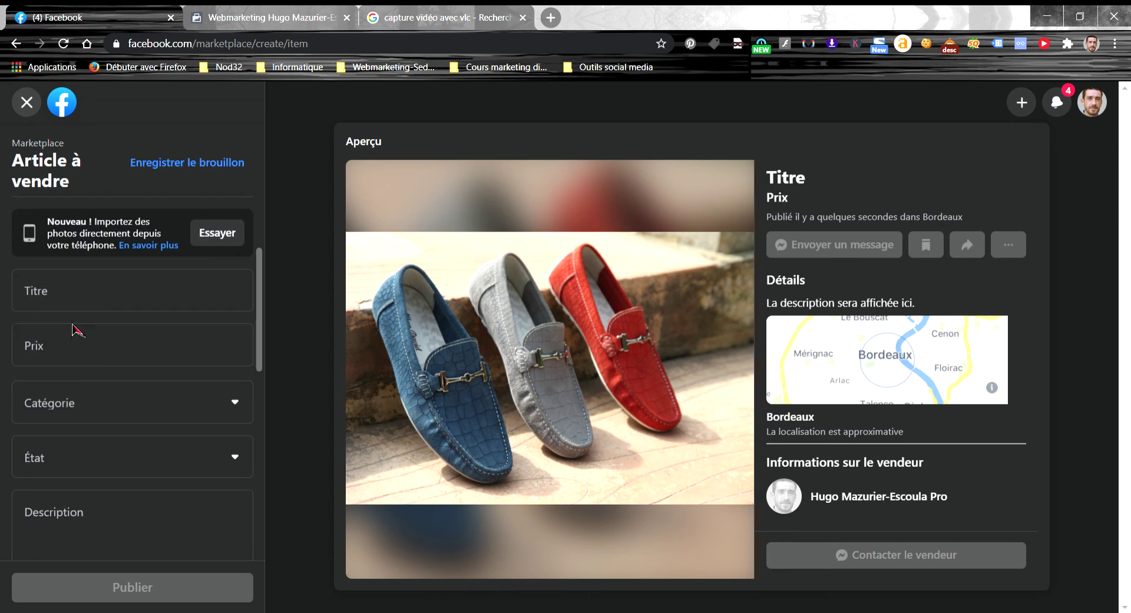
{"action": "left_click", "coordinate": [72, 298]}
{"action": "scroll", "coordinate": [71, 344], "scroll_direction": "down", "scroll_amount": 5}
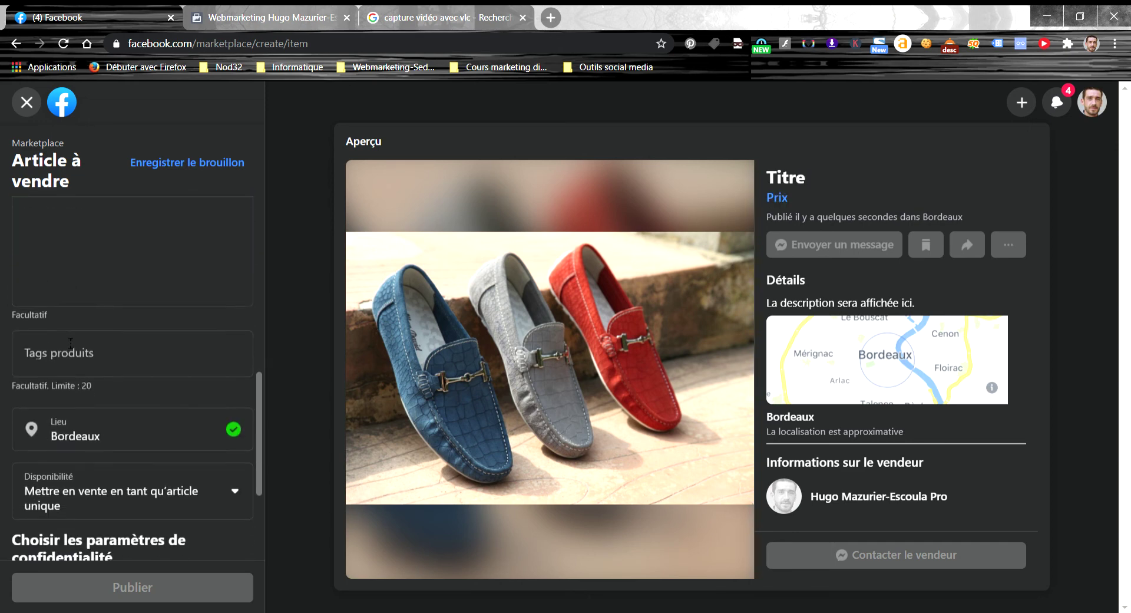
{"action": "scroll", "coordinate": [71, 343], "scroll_direction": "up", "scroll_amount": 5}
{"action": "left_click", "coordinate": [82, 304]}
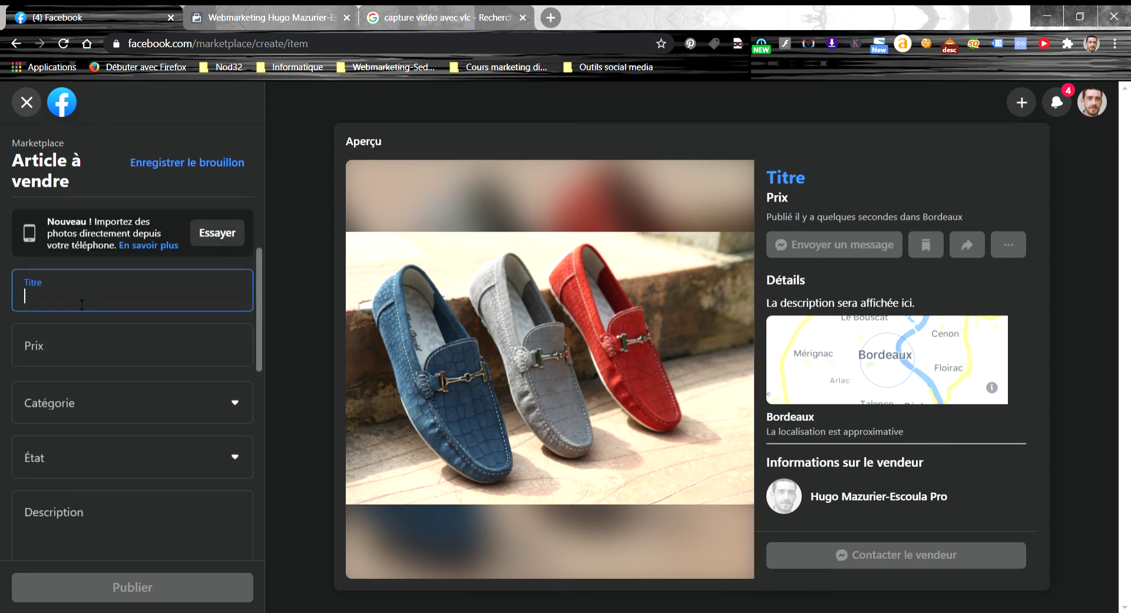
{"action": "type", "text": "Chzu"}
{"action": "scroll", "coordinate": [81, 304], "scroll_direction": "down", "scroll_amount": 4}
{"action": "scroll", "coordinate": [81, 304], "scroll_direction": "up", "scroll_amount": 3}
{"action": "key", "text": "BackSpace"}
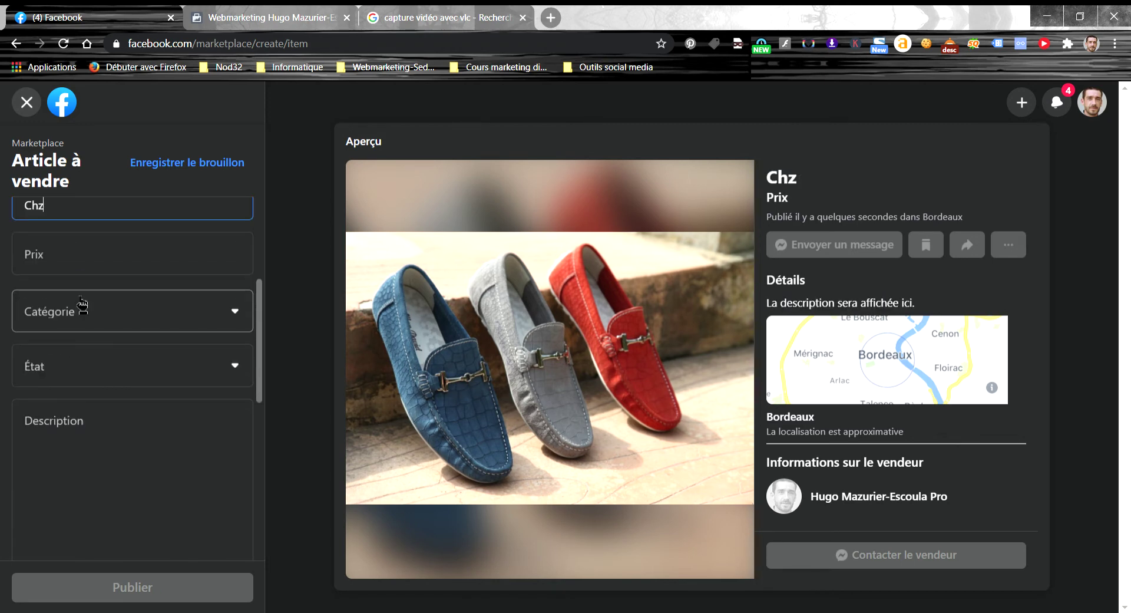
{"action": "scroll", "coordinate": [82, 304], "scroll_direction": "up", "scroll_amount": 3}
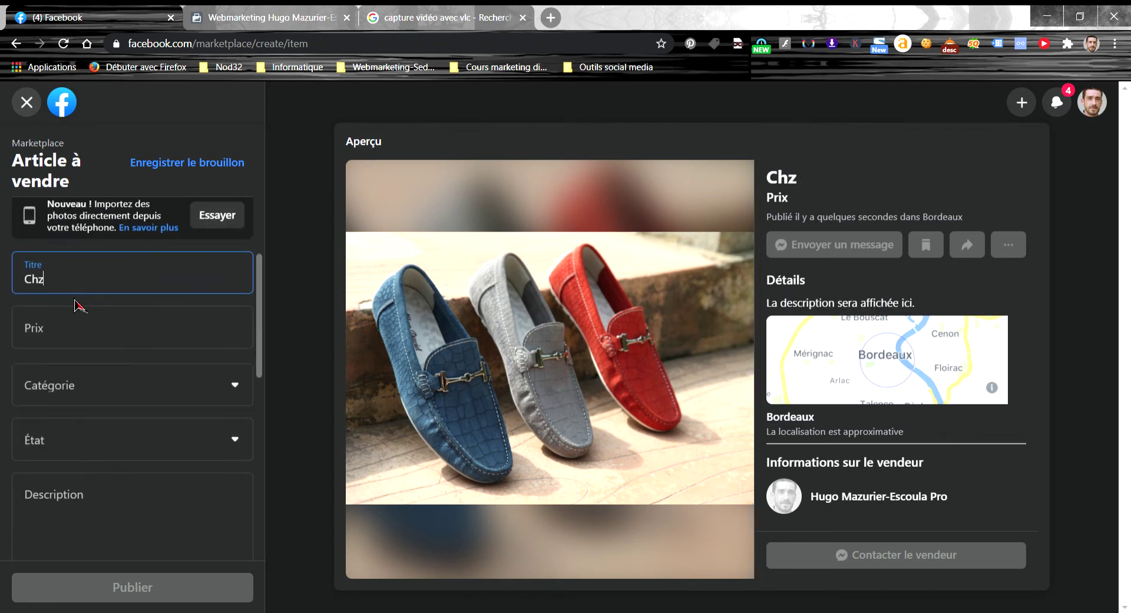
{"action": "key", "text": "BackSpace"}
{"action": "type", "text": "aussures "}
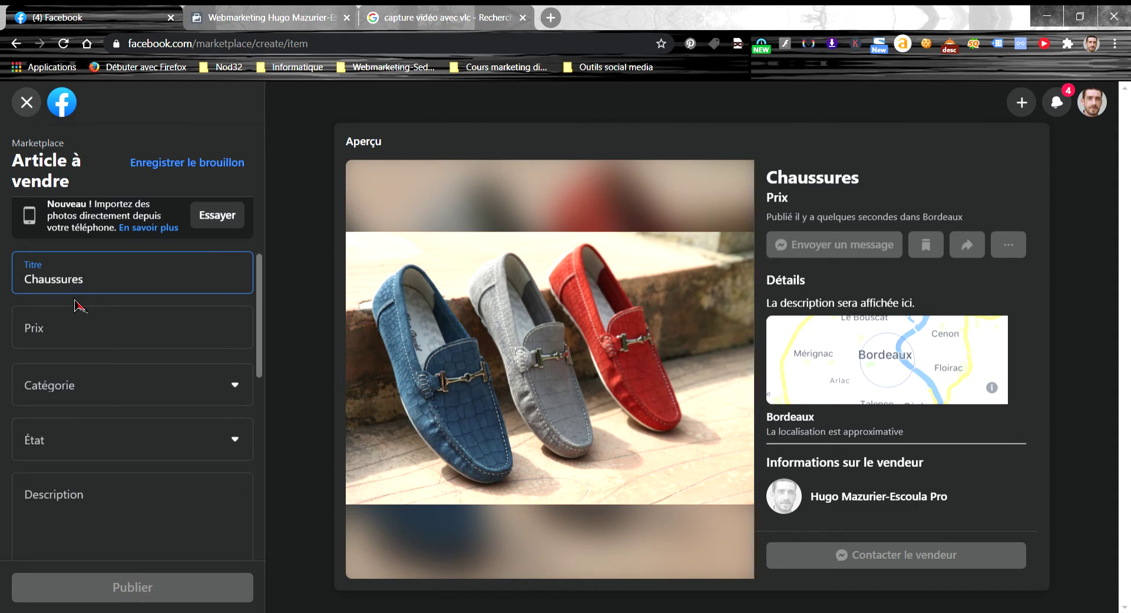
{"action": "type", "text": "De Luxe"}
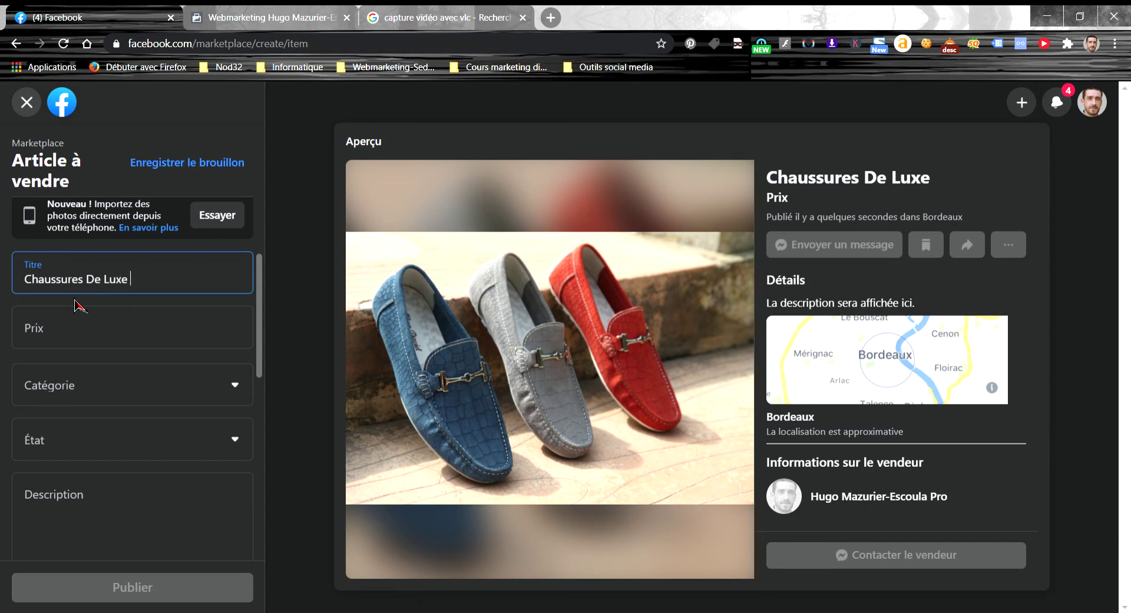
{"action": "type", "text": " Marque"}
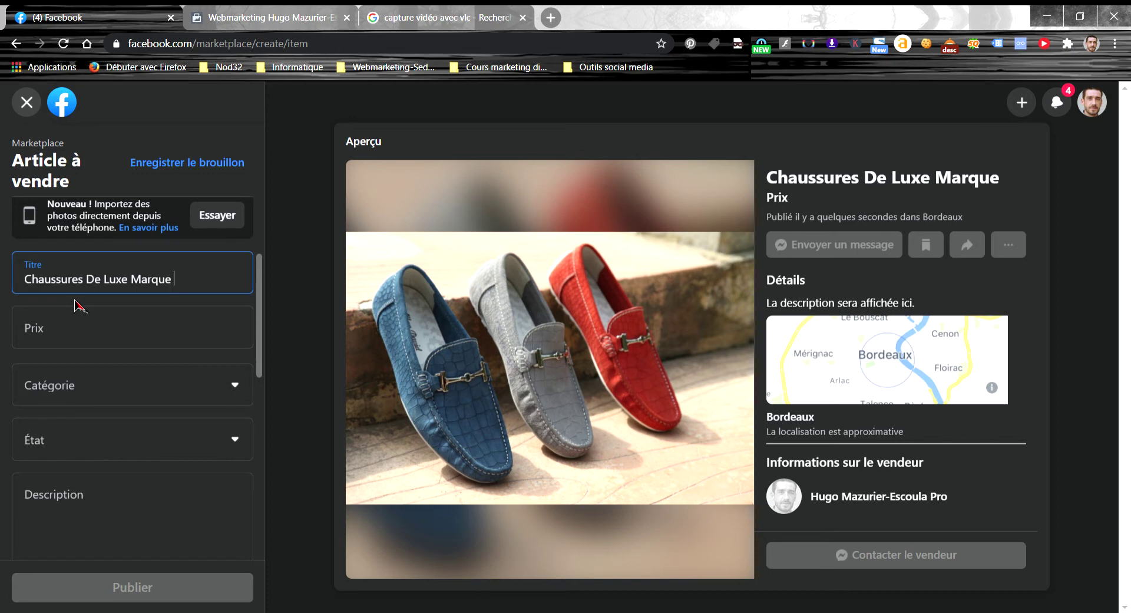
{"action": "type", "text": "Pour Hommes"}
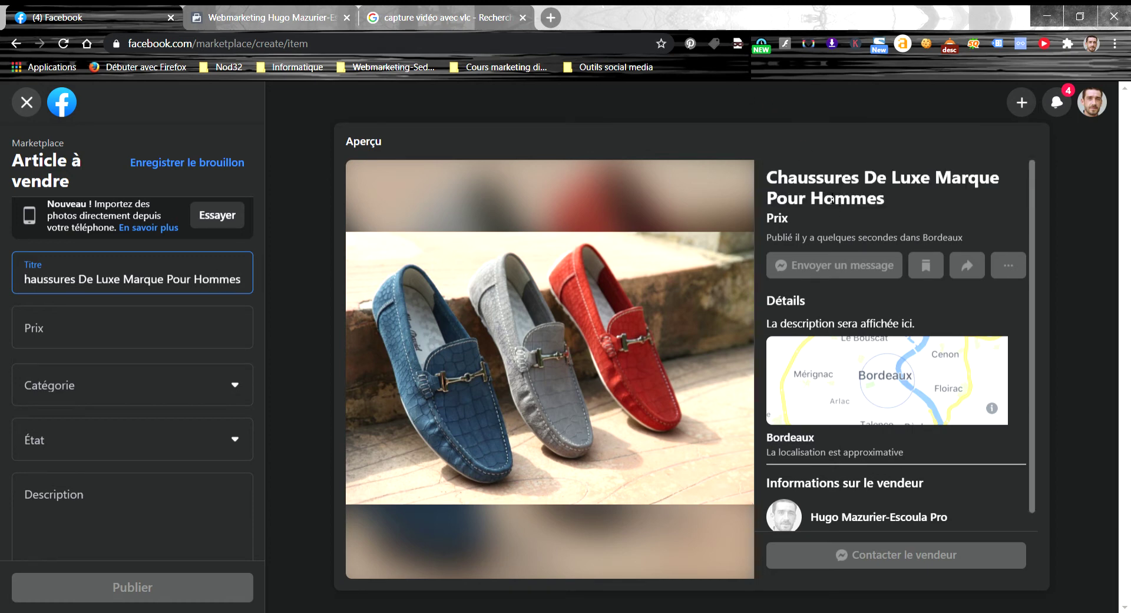
{"action": "left_click", "coordinate": [809, 187]}
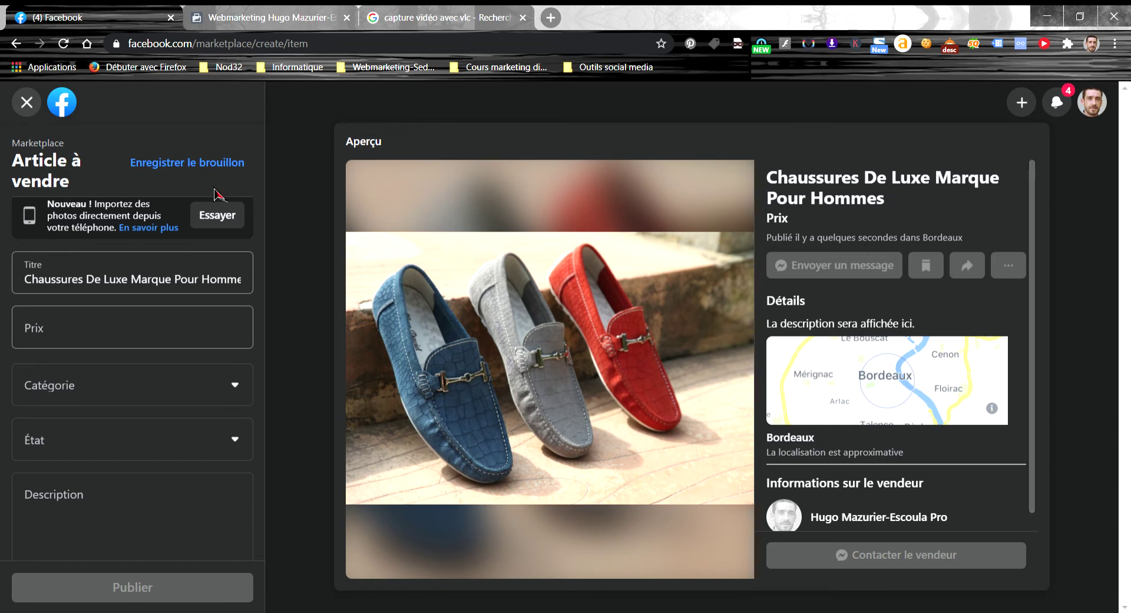
Set the listing's price to €250 and its category to "Vêtements et chaussures pour hommes"
{"action": "left_click", "coordinate": [133, 335]}
{"action": "type", "text": "250"}
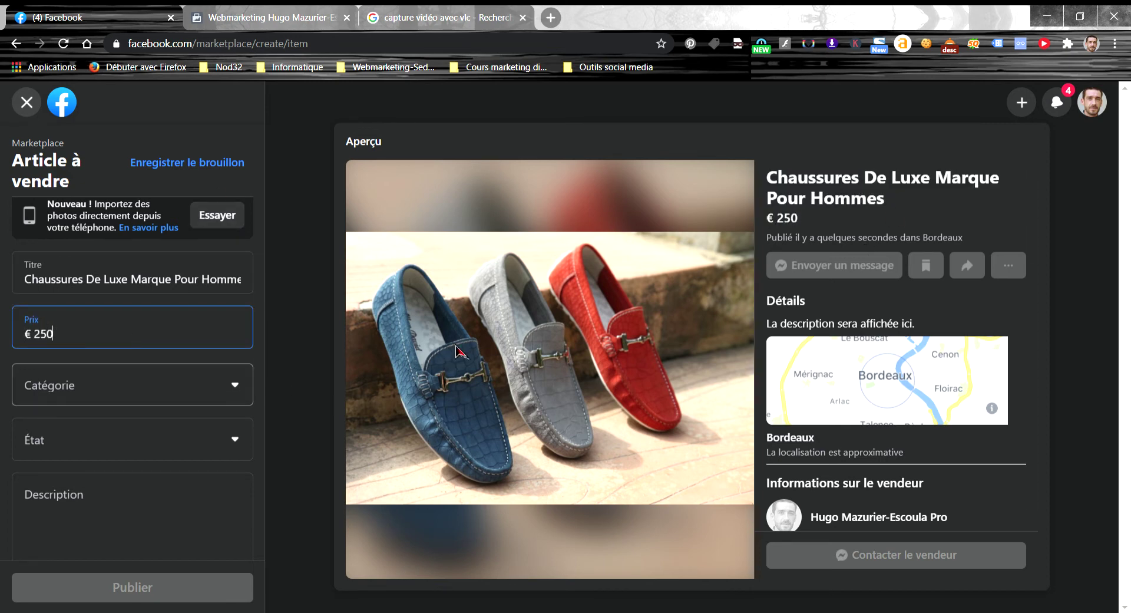
{"action": "scroll", "coordinate": [222, 354], "scroll_direction": "down", "scroll_amount": 1}
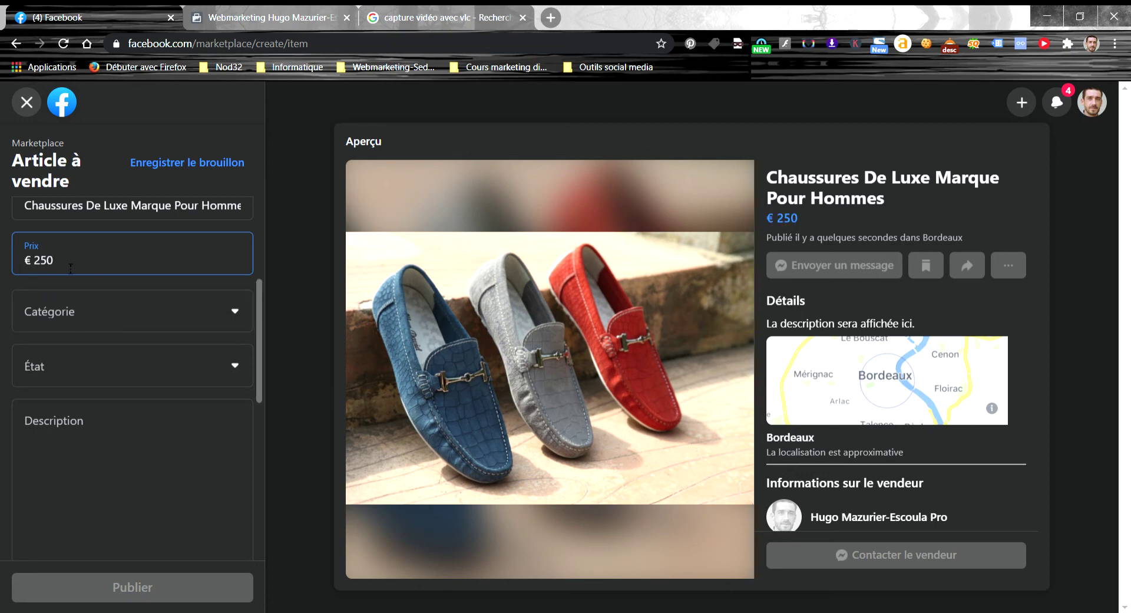
{"action": "left_click", "coordinate": [229, 312]}
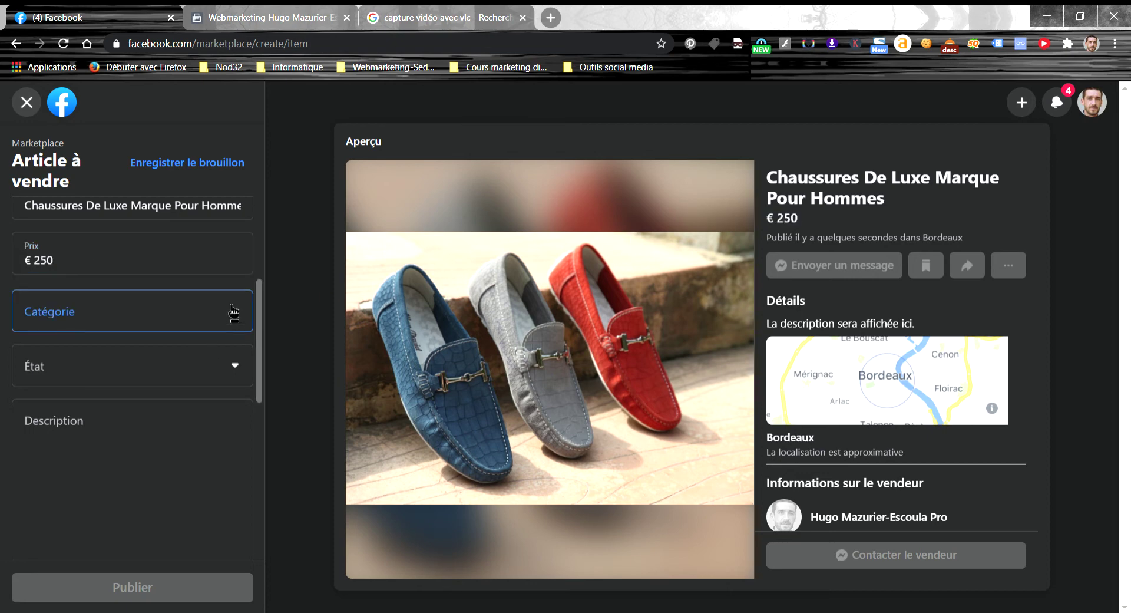
{"action": "scroll", "coordinate": [146, 396], "scroll_direction": "down", "scroll_amount": 1}
{"action": "scroll", "coordinate": [146, 395], "scroll_direction": "down", "scroll_amount": 3}
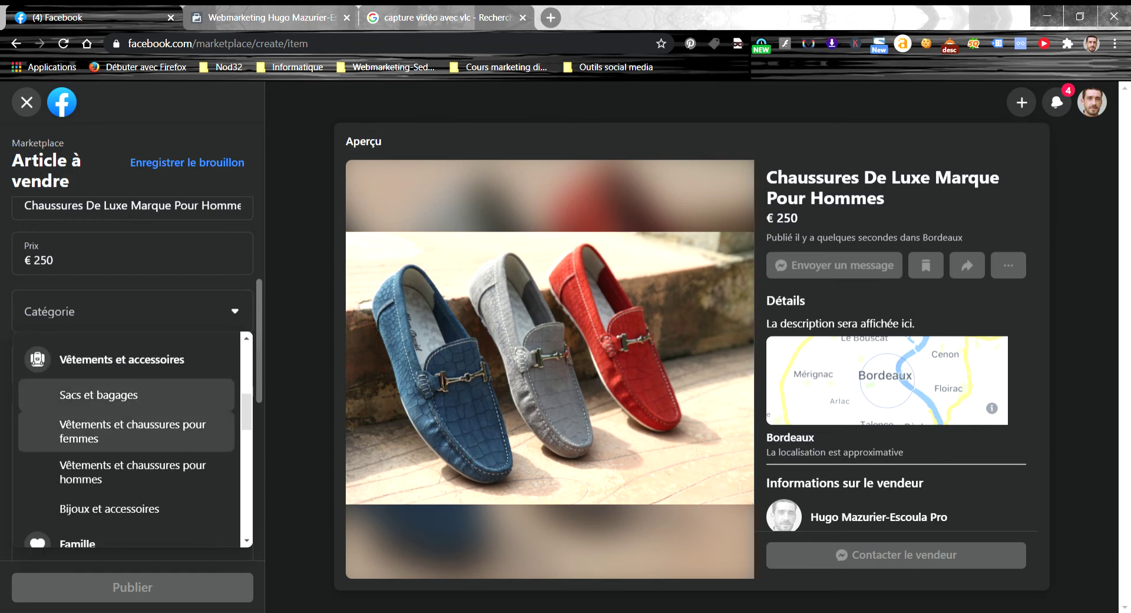
{"action": "left_click", "coordinate": [83, 476]}
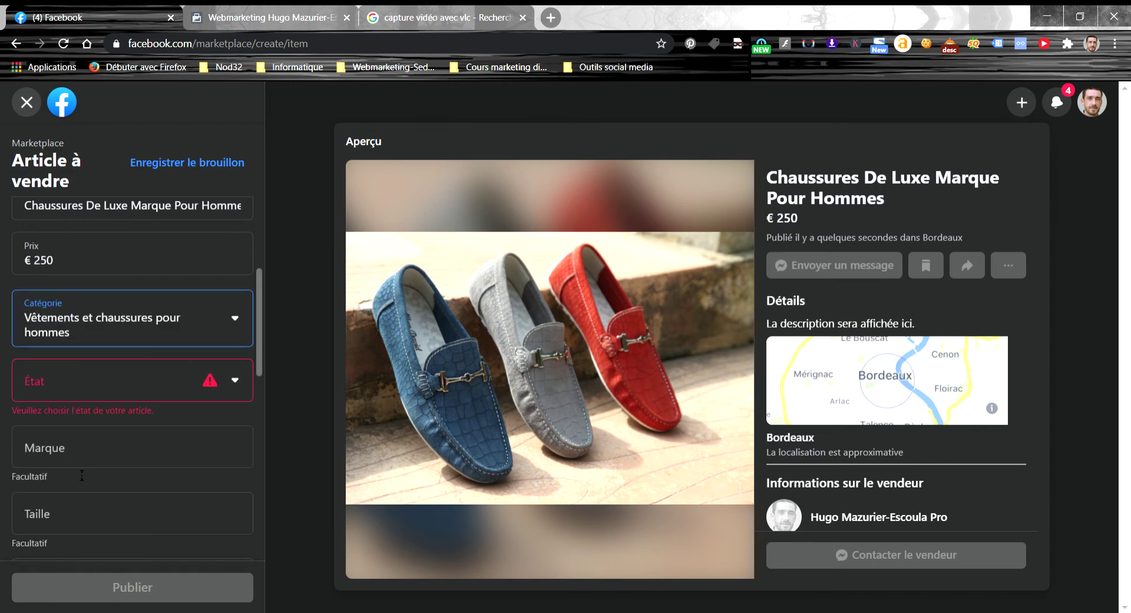
Set the item's condition to "Neuf" and enter "Marque" as its brand
{"action": "left_click", "coordinate": [234, 384]}
{"action": "left_click", "coordinate": [106, 418]}
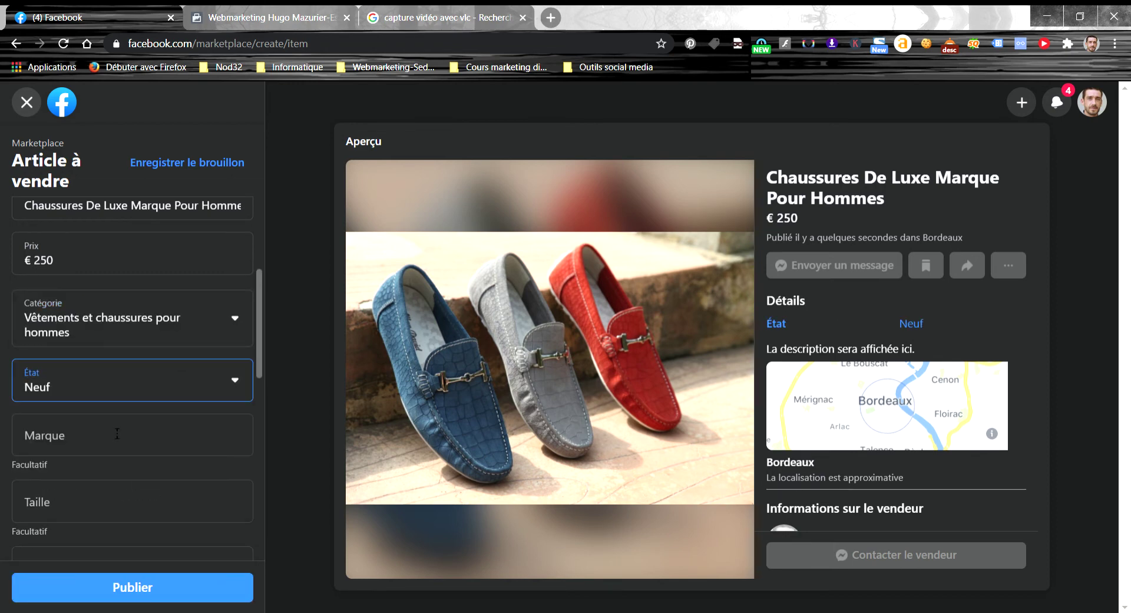
{"action": "scroll", "coordinate": [141, 380], "scroll_direction": "down", "scroll_amount": 1}
{"action": "left_click", "coordinate": [142, 380]}
{"action": "type", "text": "M"}
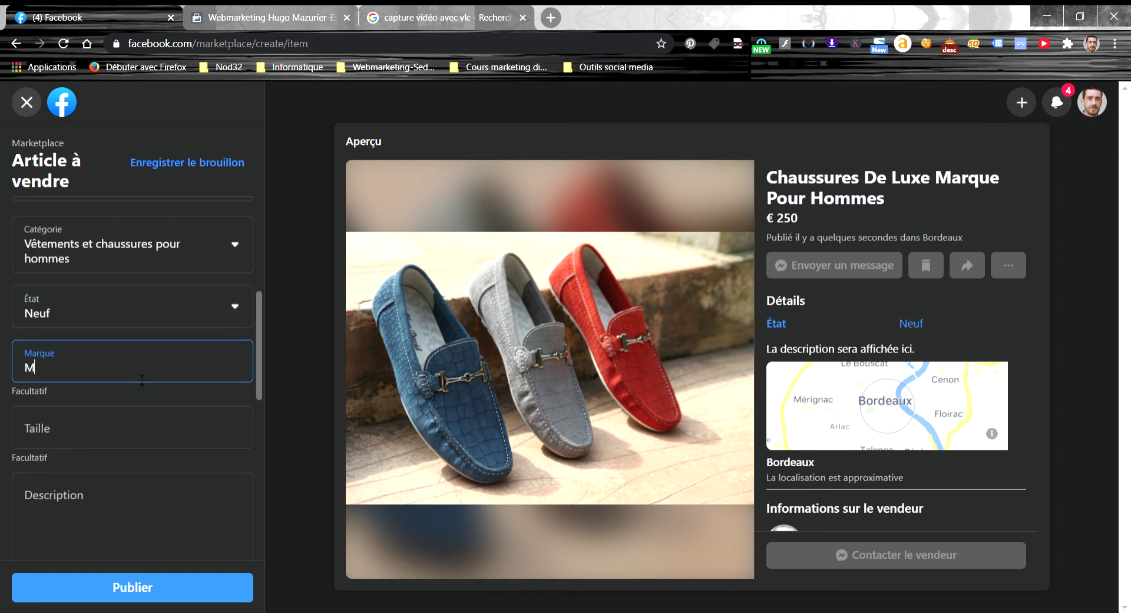
{"action": "type", "text": "arque"}
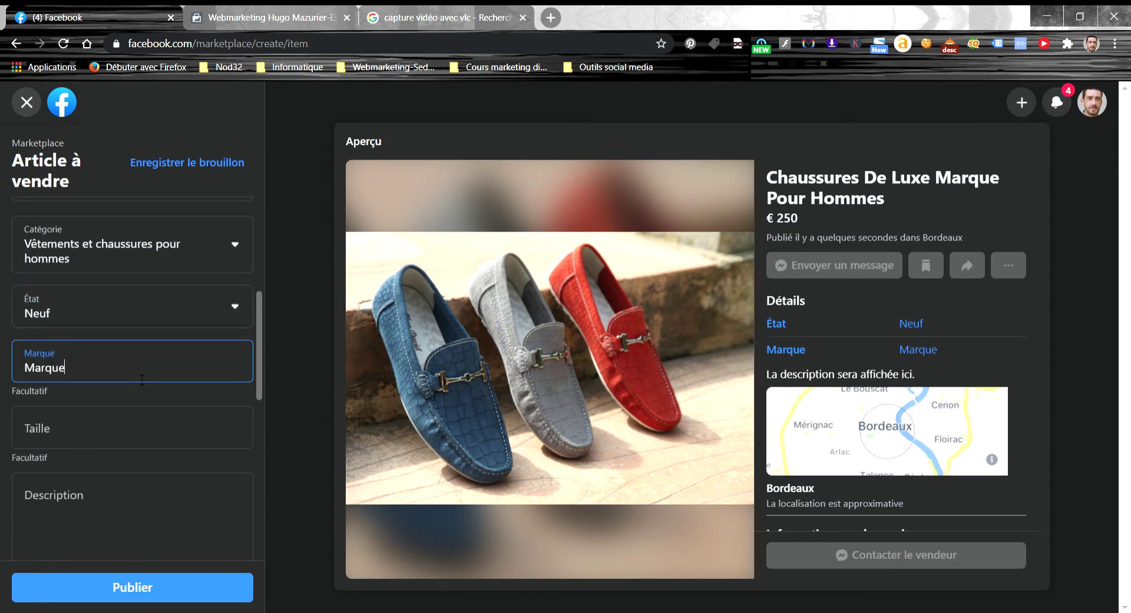
{"action": "left_click", "coordinate": [127, 425]}
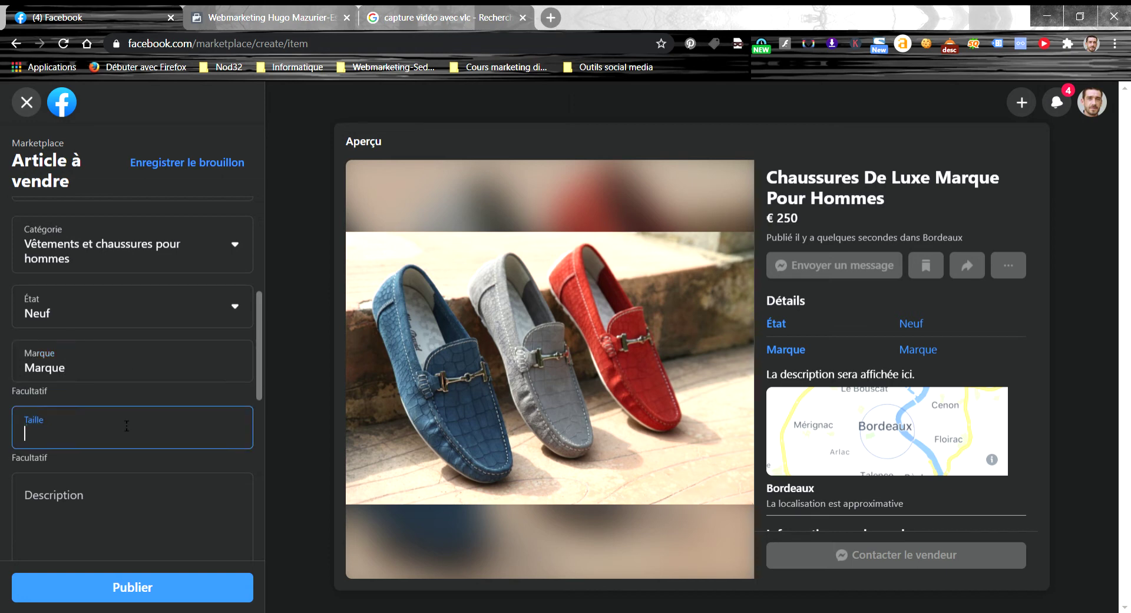
Start the listing's description with the line "Couleur : Bleue, Blanche, Rouge"
{"action": "scroll", "coordinate": [126, 426], "scroll_direction": "down", "scroll_amount": 1}
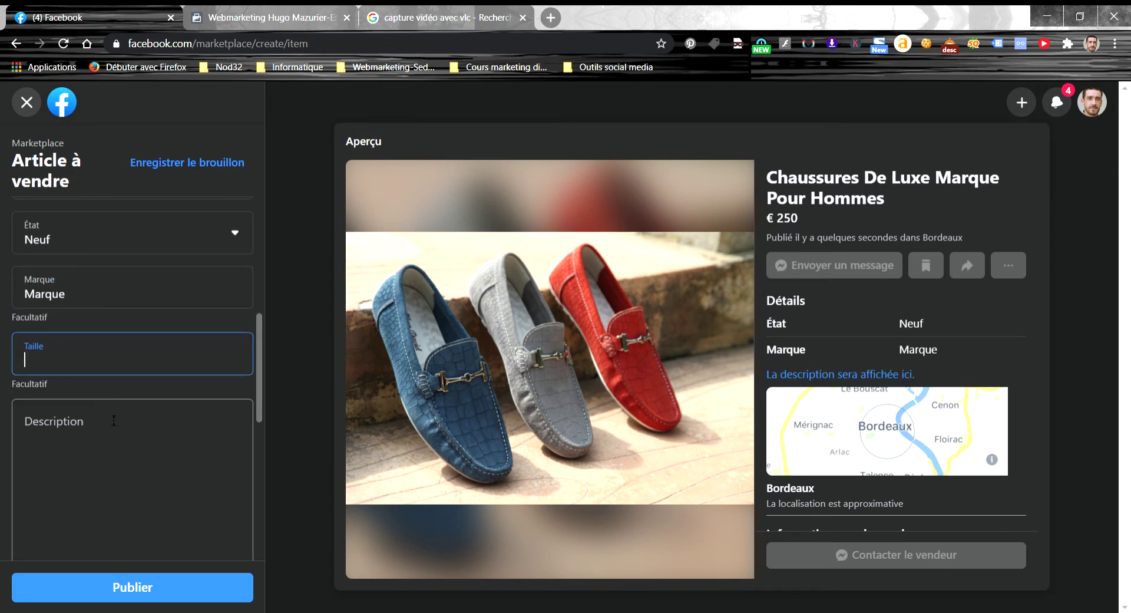
{"action": "left_click", "coordinate": [95, 433]}
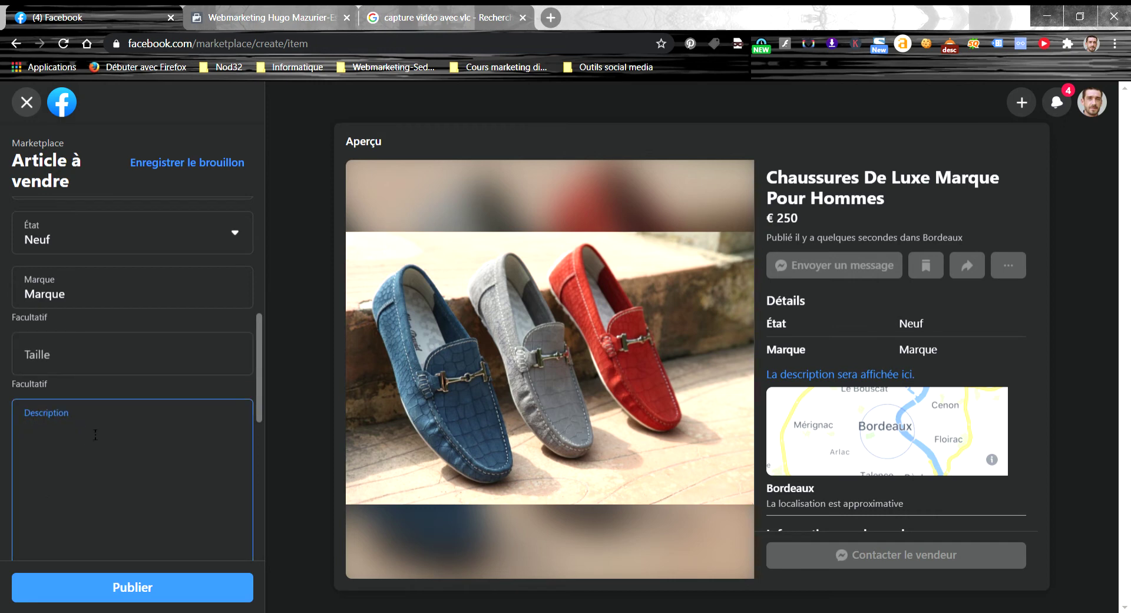
{"action": "scroll", "coordinate": [972, 277], "scroll_direction": "down", "scroll_amount": 1}
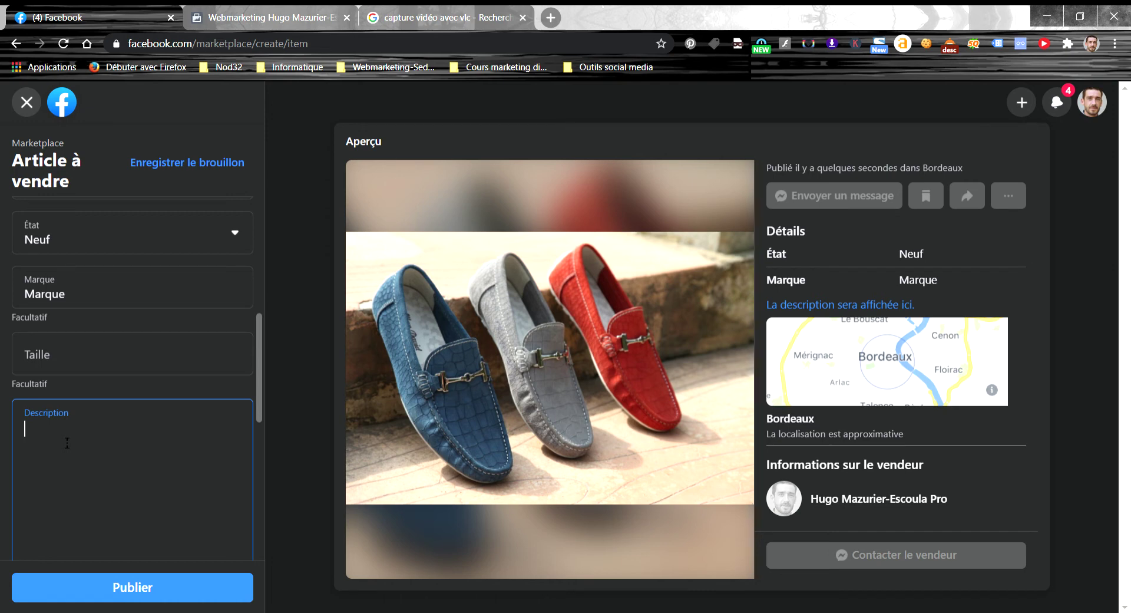
{"action": "type", "text": "Co"}
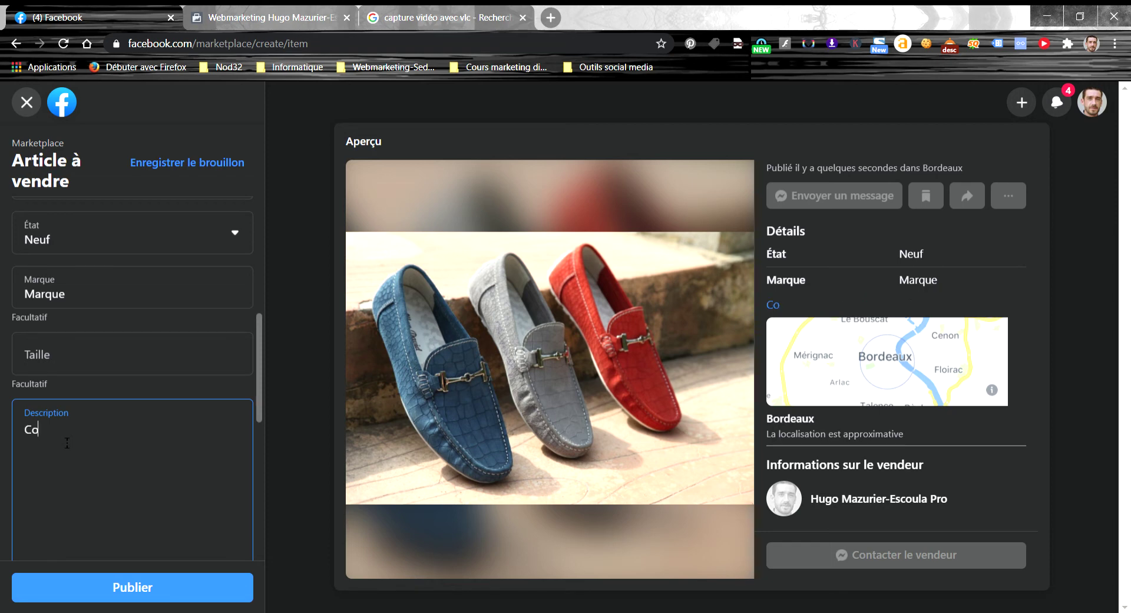
{"action": "type", "text": "uleur : Bleu"}
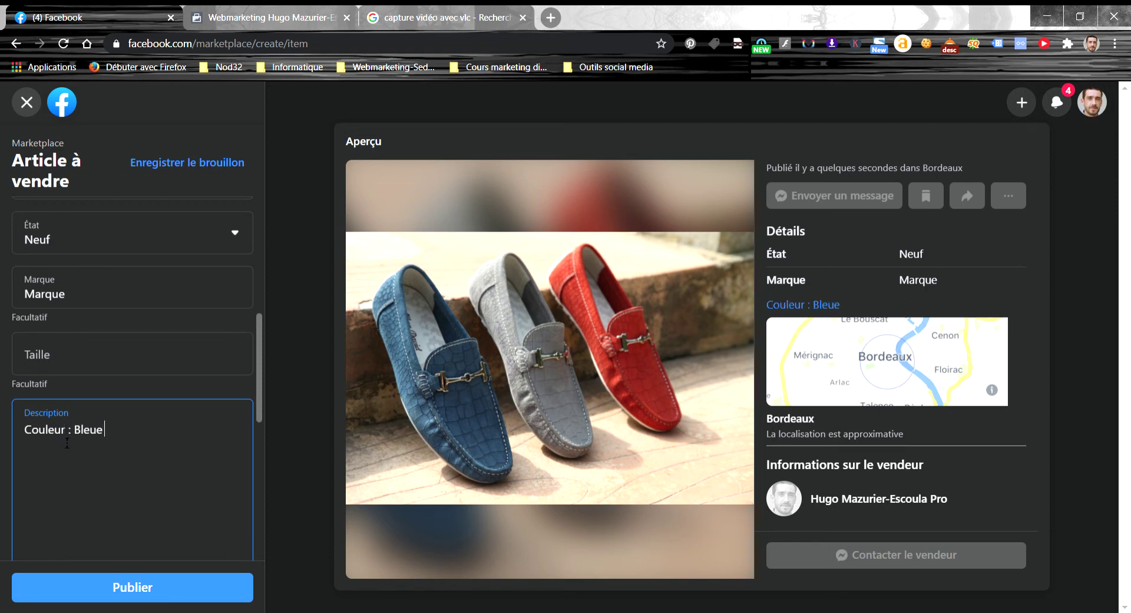
{"action": "type", "text": "e, Blanche, R"}
{"action": "type", "text": "ouge"}
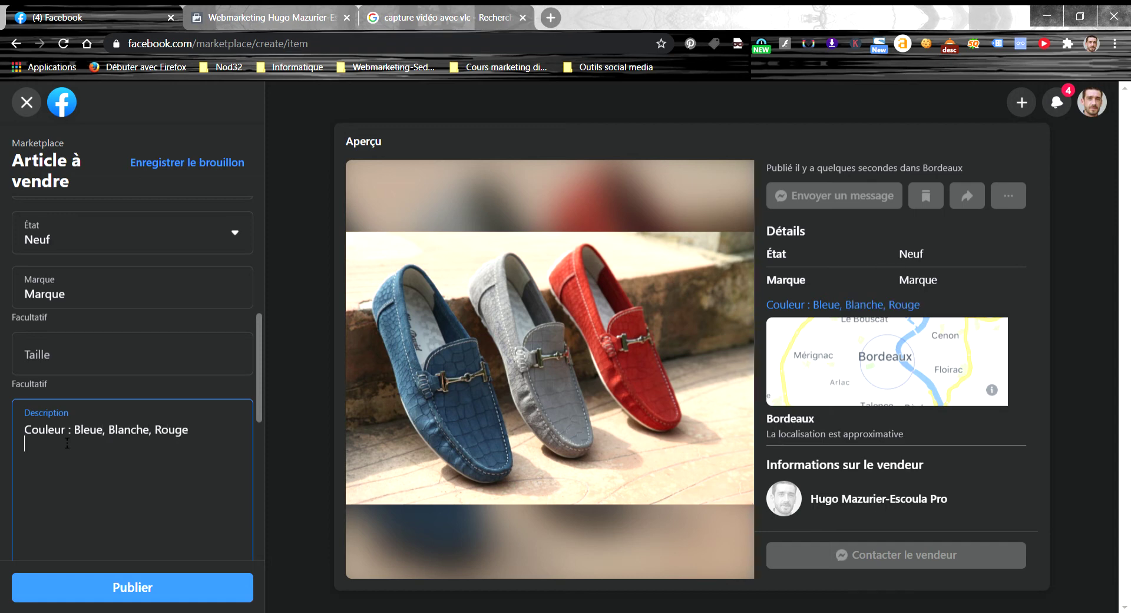
Add the lines "Type : Mocassin" and "Matériel : Cuir" to the description
{"action": "key", "text": "Return"}
{"action": "type", "text": "Type"}
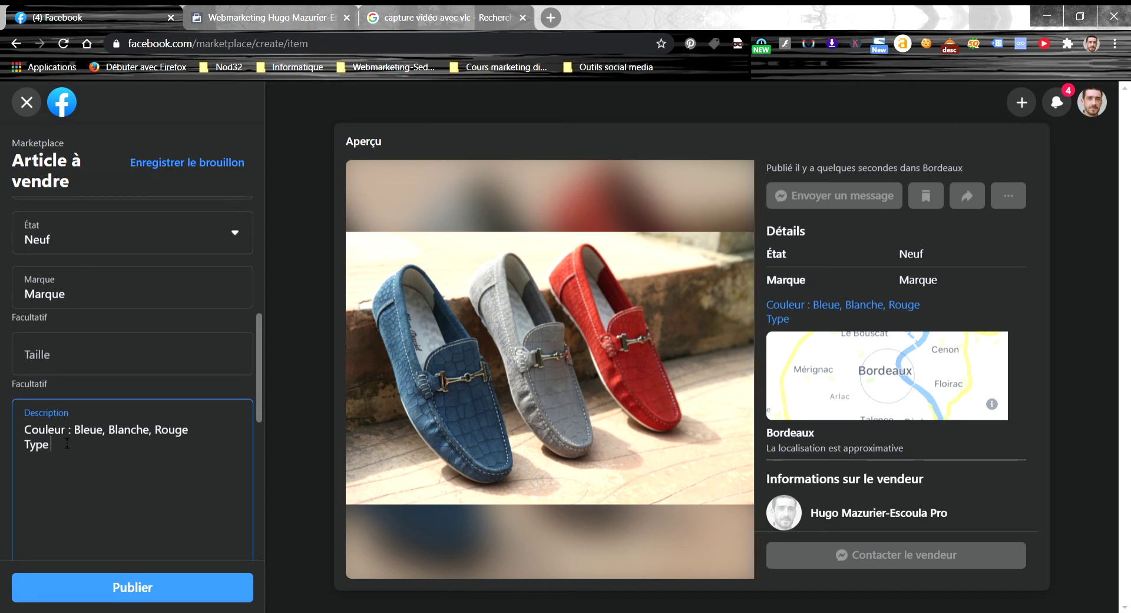
{"action": "type", "text": " : Mocassin "}
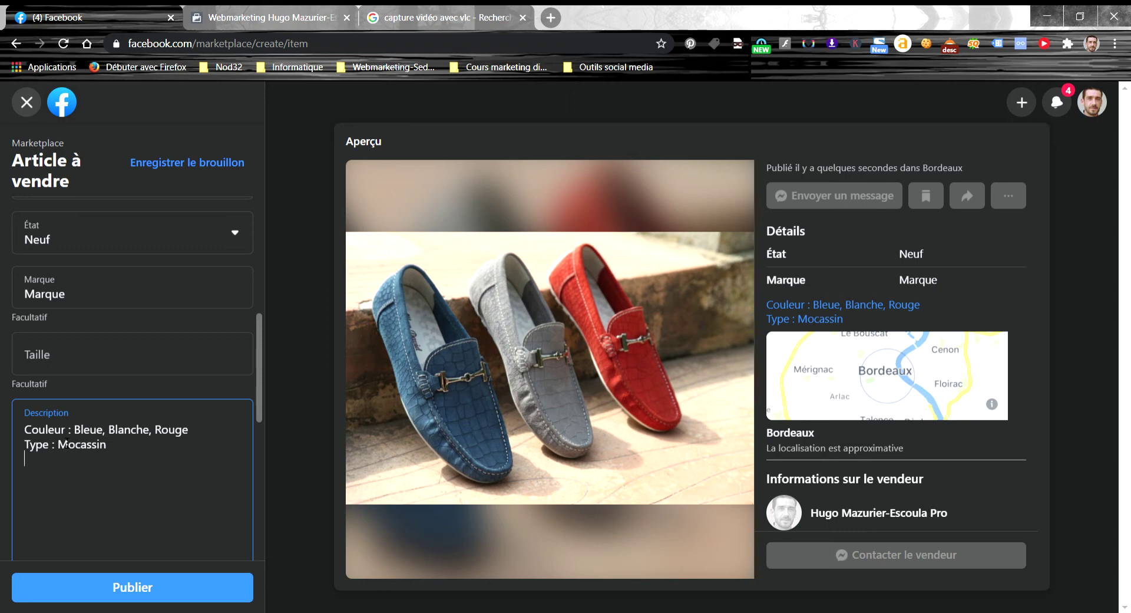
{"action": "type", "text": "Matériel"}
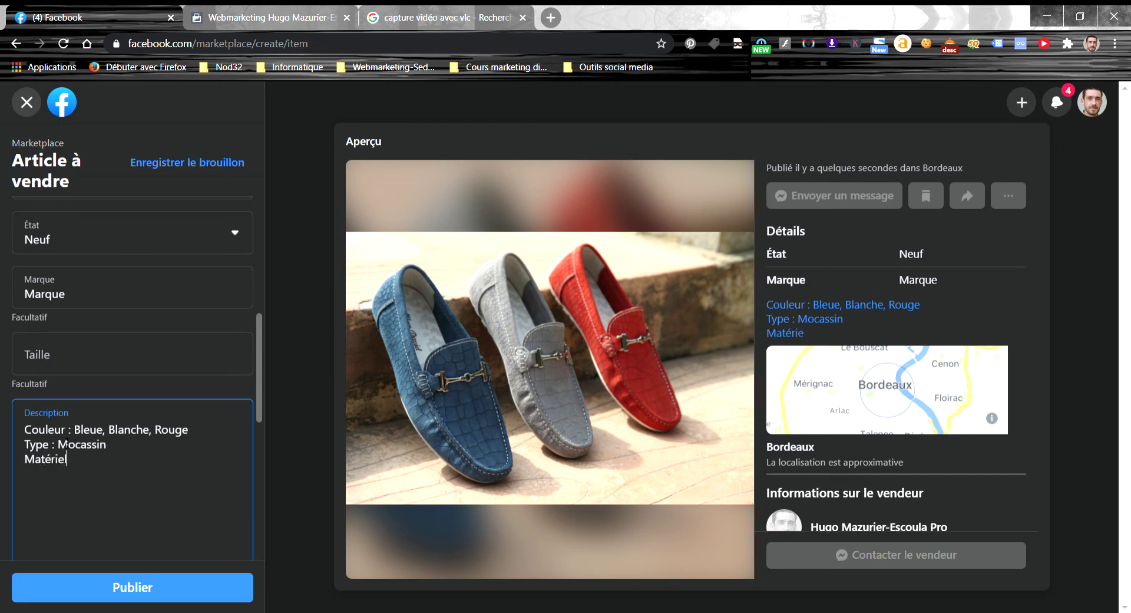
{"action": "type", "text": " : Cuir"}
{"action": "type", "text": "Taille :"}
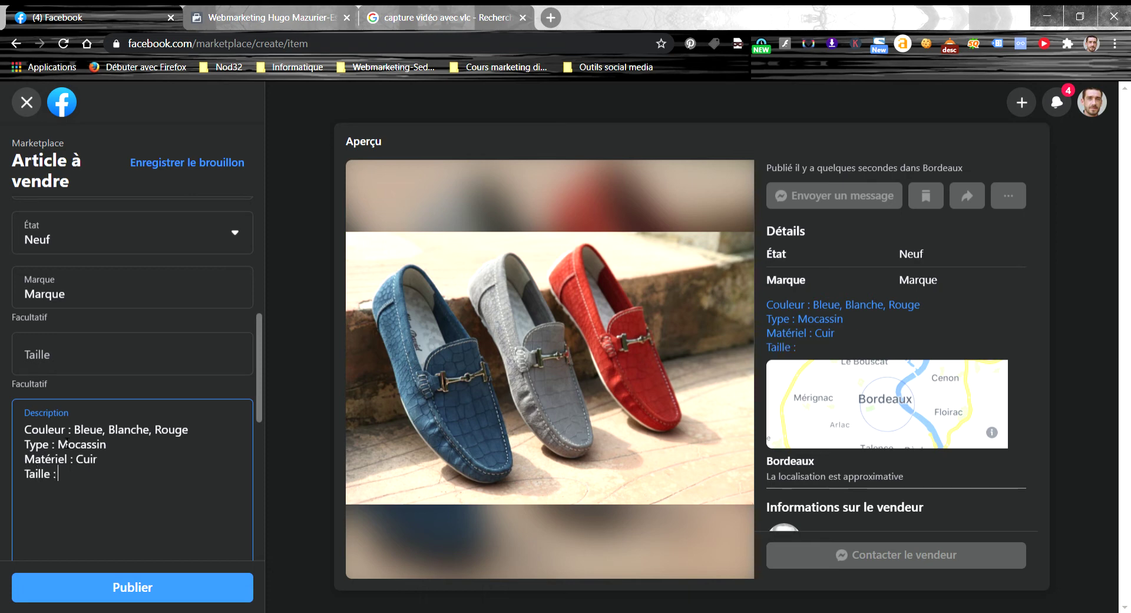
{"action": "type", "text": " 41 42 433"}
{"action": "key", "text": "BackSpace"}
{"action": "key", "text": "BackSpace"}
{"action": "type", "text": "44 45"}
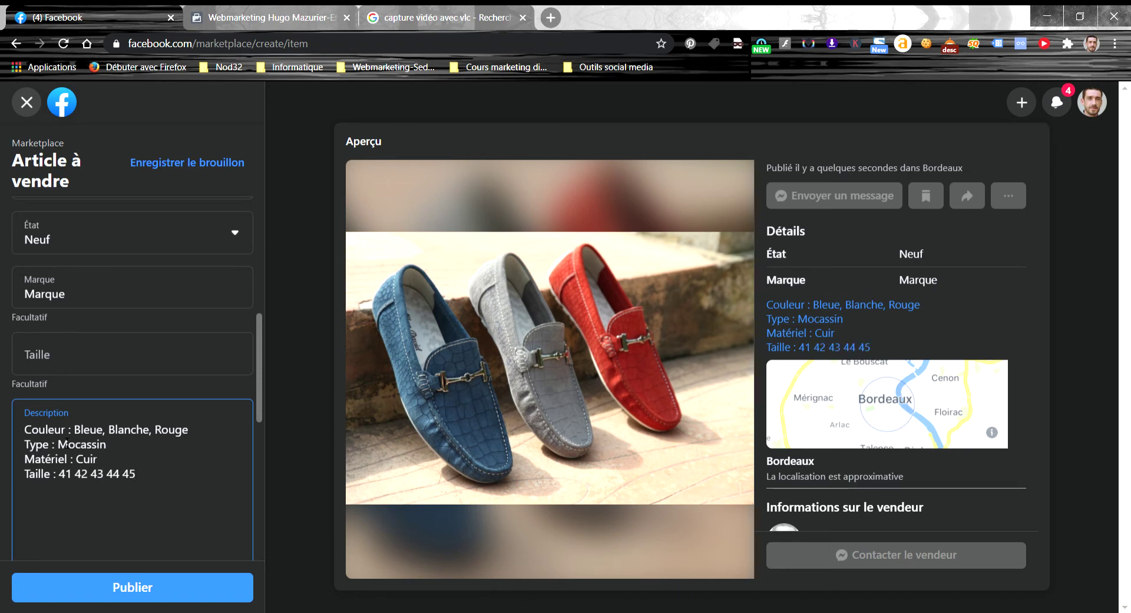
{"action": "key", "text": "shift+Tab"}
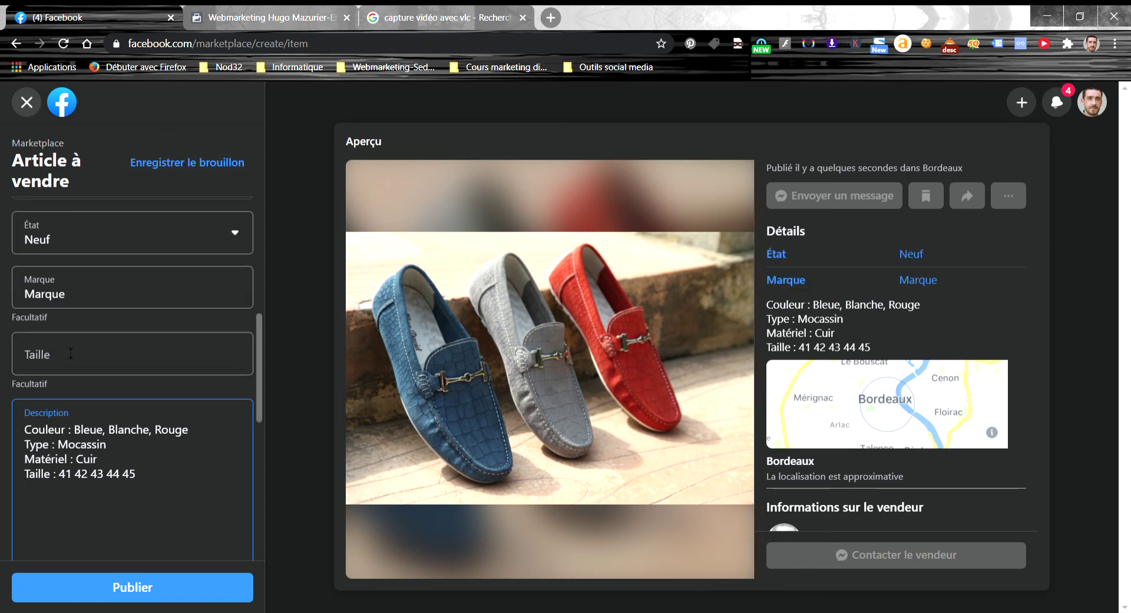
{"action": "key", "text": "Tab"}
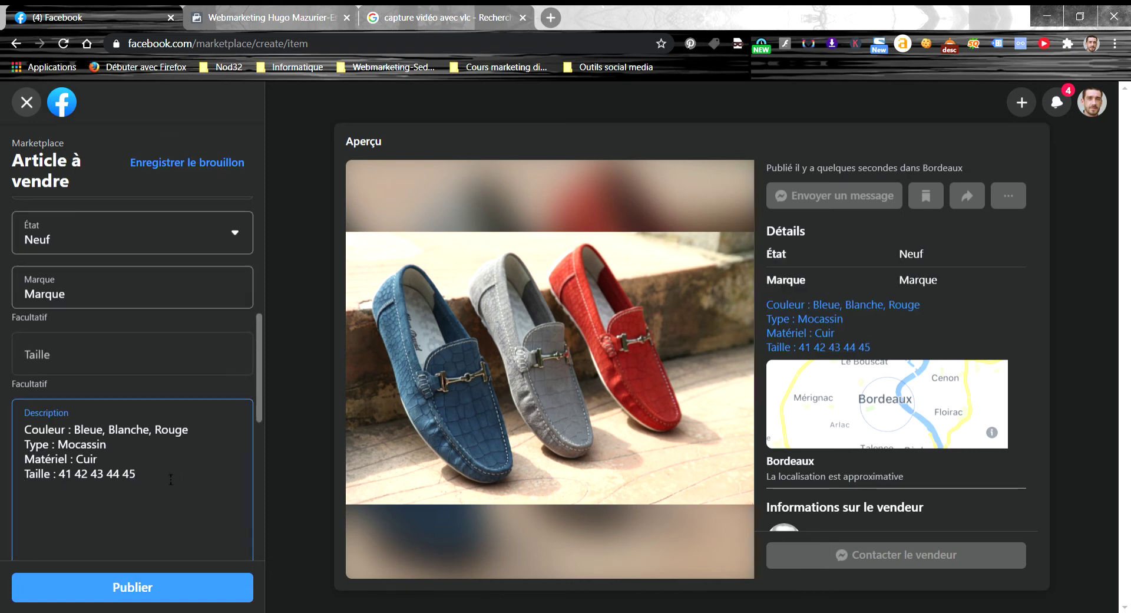
Add the line "Fonction : Doux, Antidérapant" below the sizes in the description
{"action": "key", "text": "Return"}
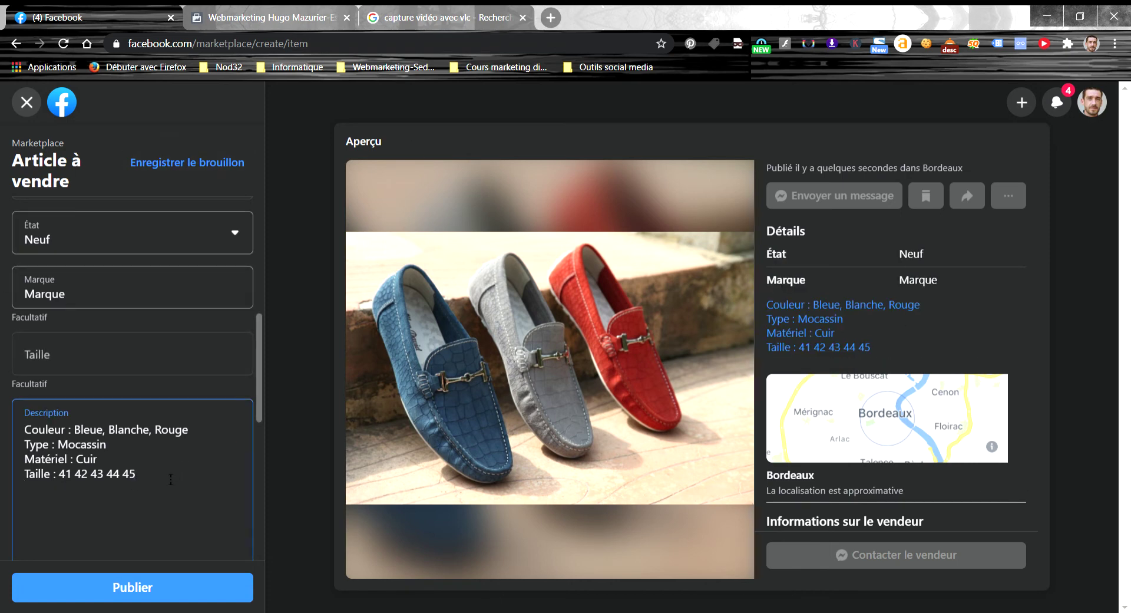
{"action": "type", "text": "Fonction : Doux, "}
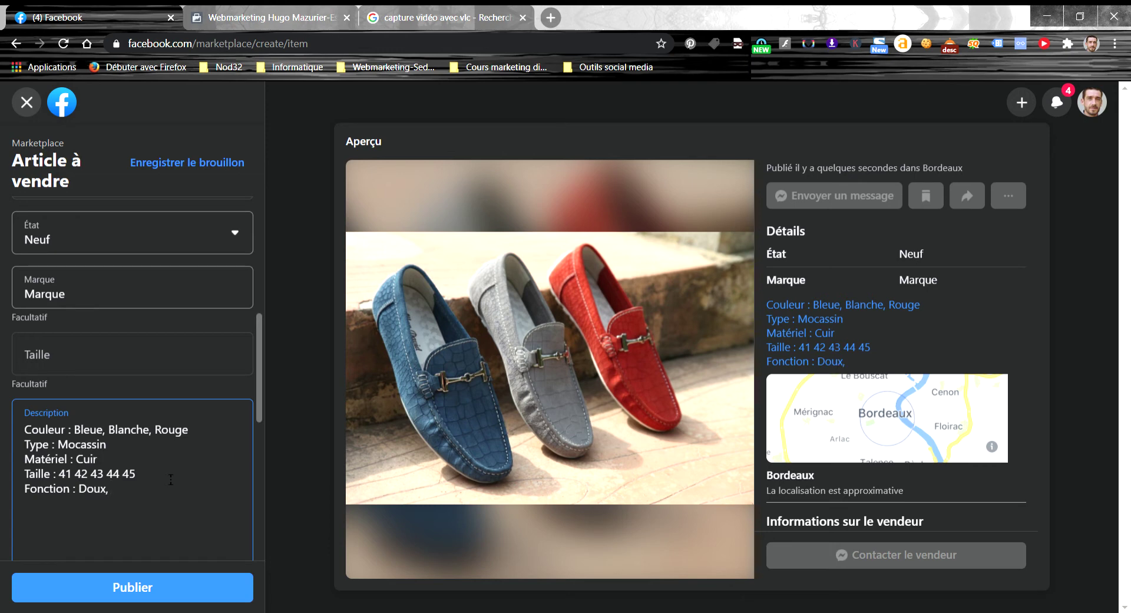
{"action": "type", "text": "Antidérapa"}
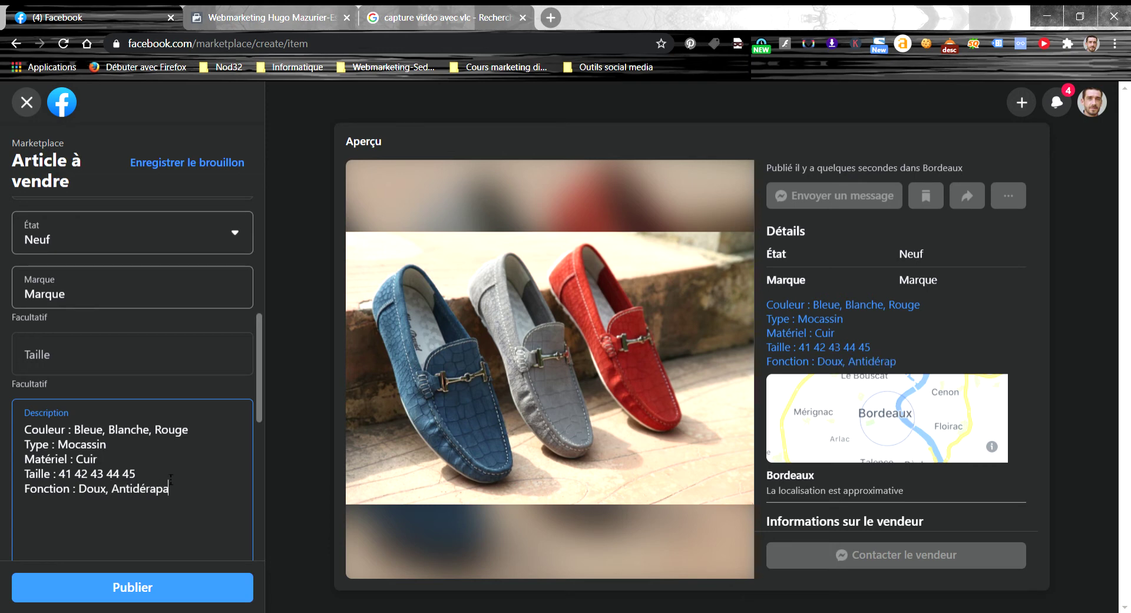
{"action": "type", "text": "nt"}
{"action": "key", "text": "Return"}
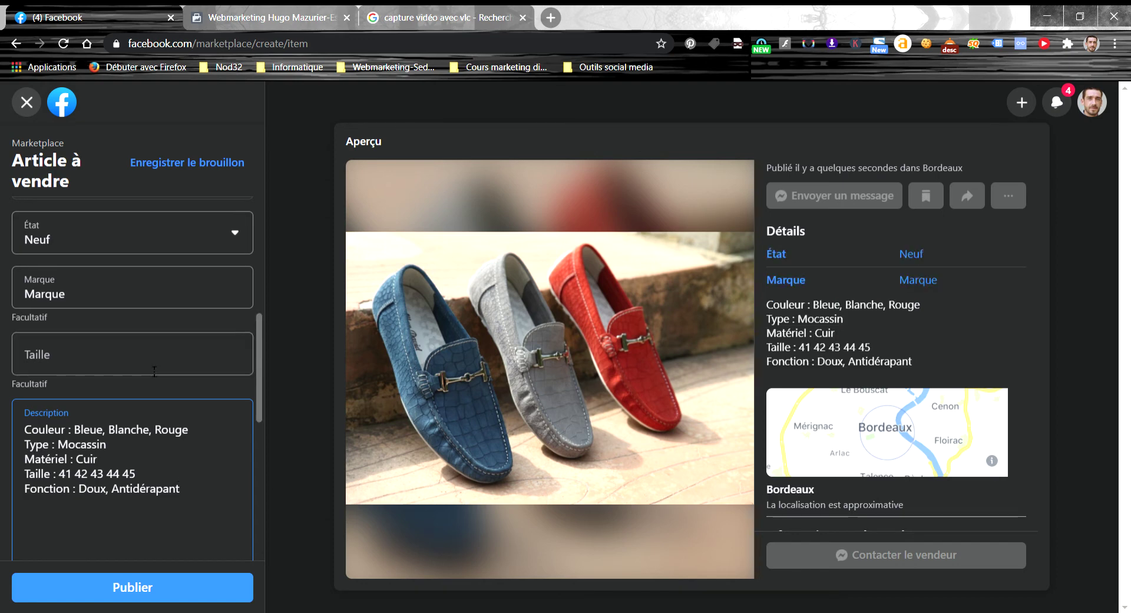
Add the line "Style : Chic" below the function line in the description
{"action": "type", "text": "Style : Chic"}
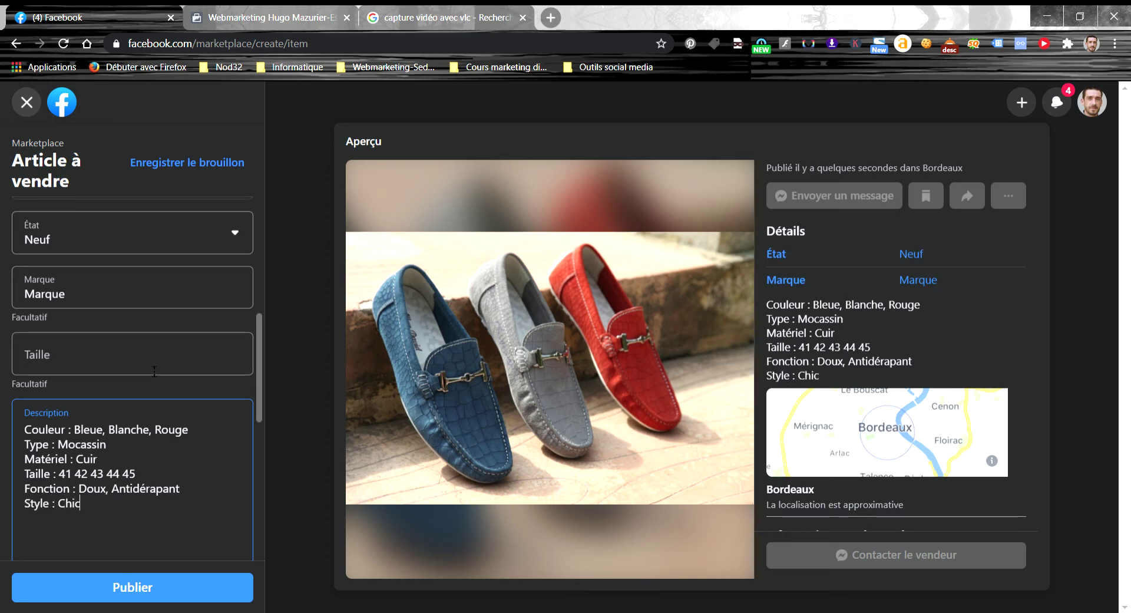
{"action": "key", "text": "Return"}
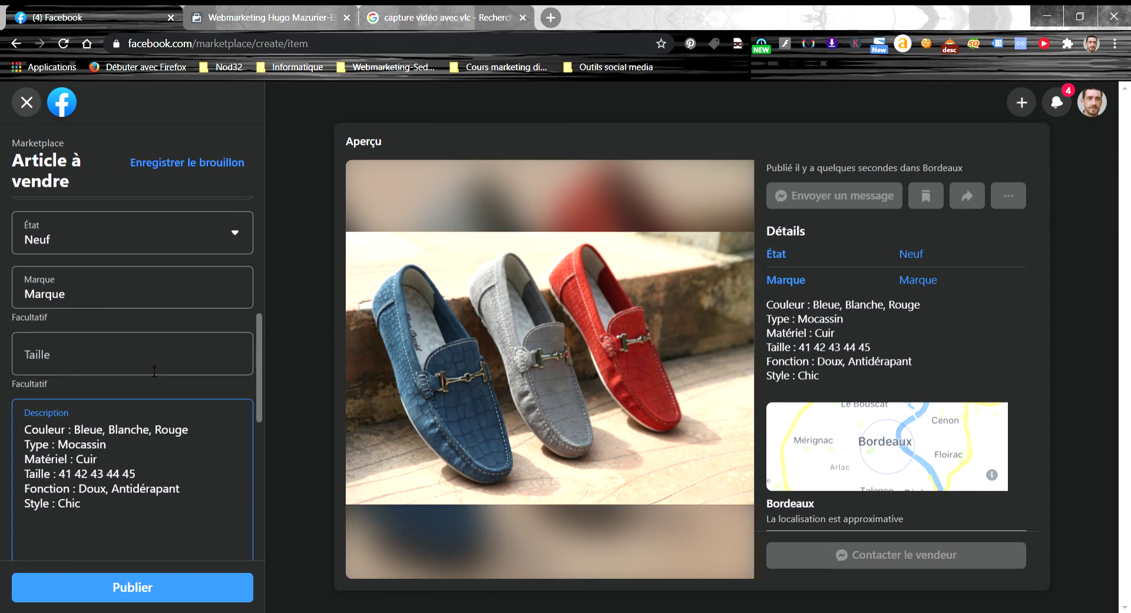
{"action": "scroll", "coordinate": [154, 371], "scroll_direction": "down", "scroll_amount": 1}
{"action": "scroll", "coordinate": [156, 422], "scroll_direction": "up", "scroll_amount": 1}
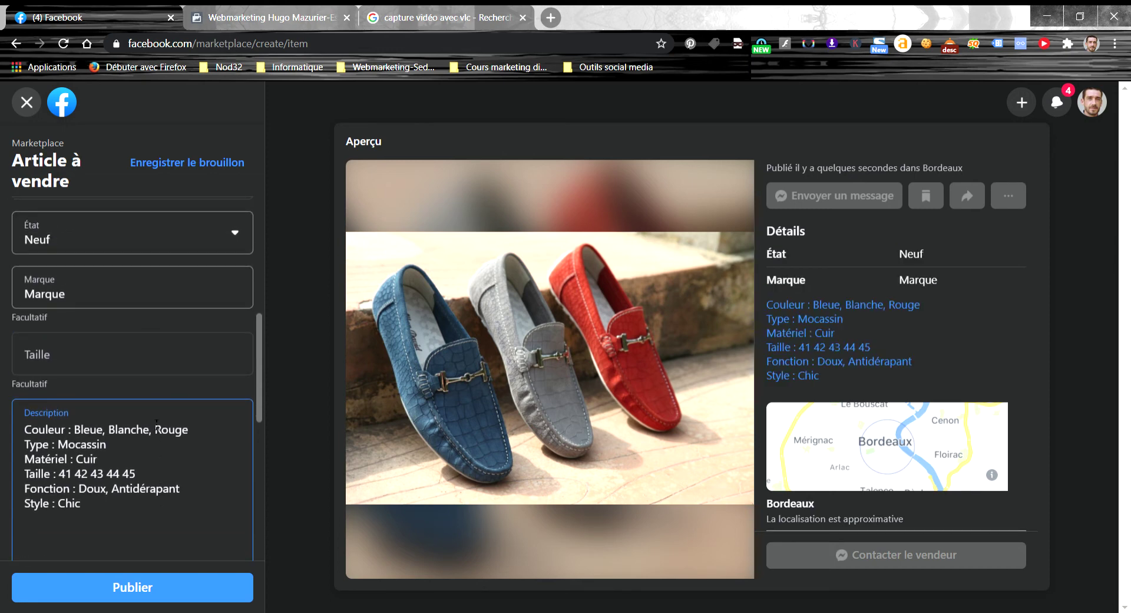
Finish the description with the lines "Saison : Eté, Printemps" and "Occasion : Toutes"
{"action": "type", "text": "Saison : Eté"}
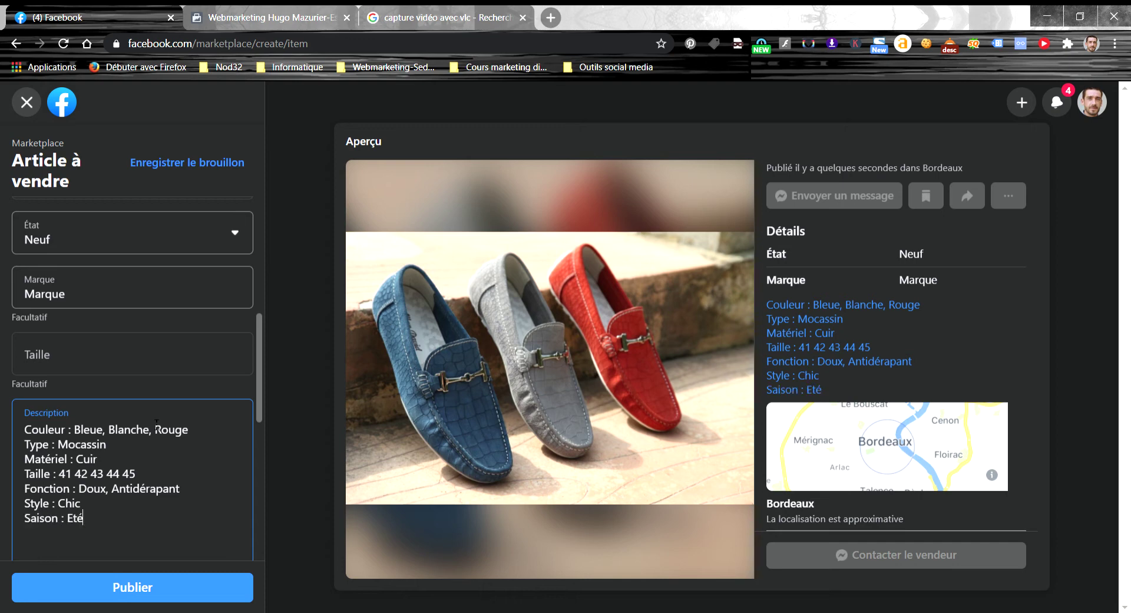
{"action": "type", "text": ", Printemps"}
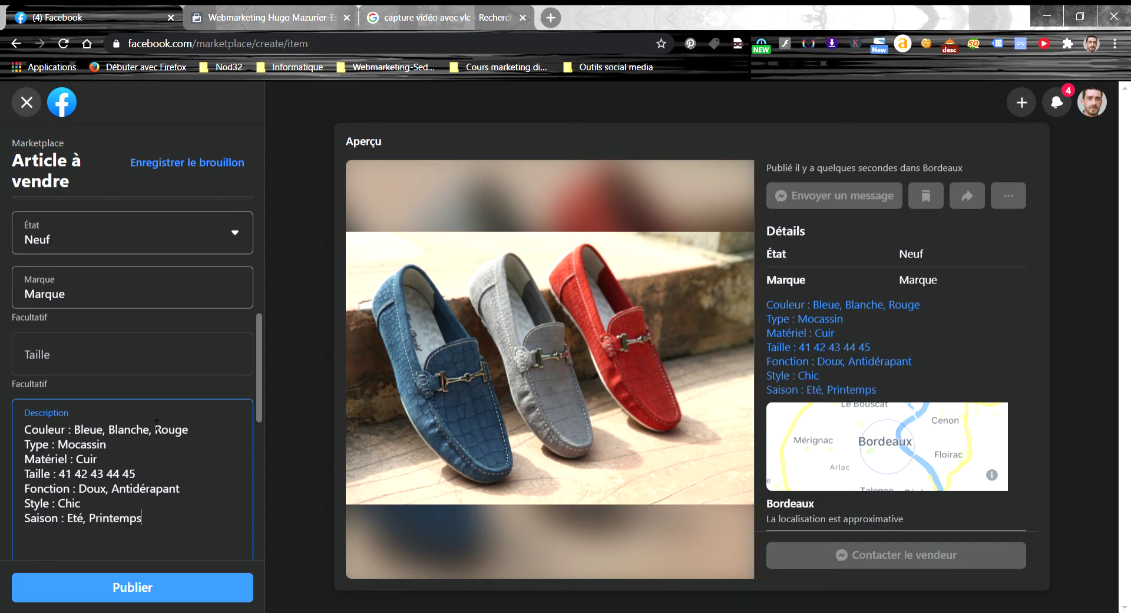
{"action": "key", "text": "Return"}
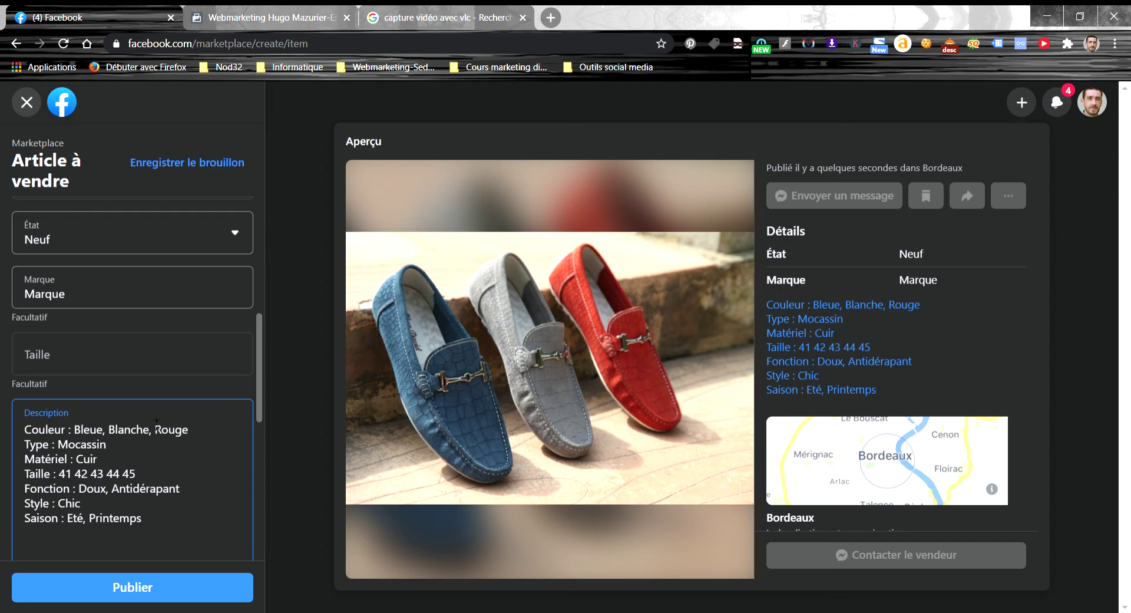
{"action": "type", "text": "Occasion : Toutes"}
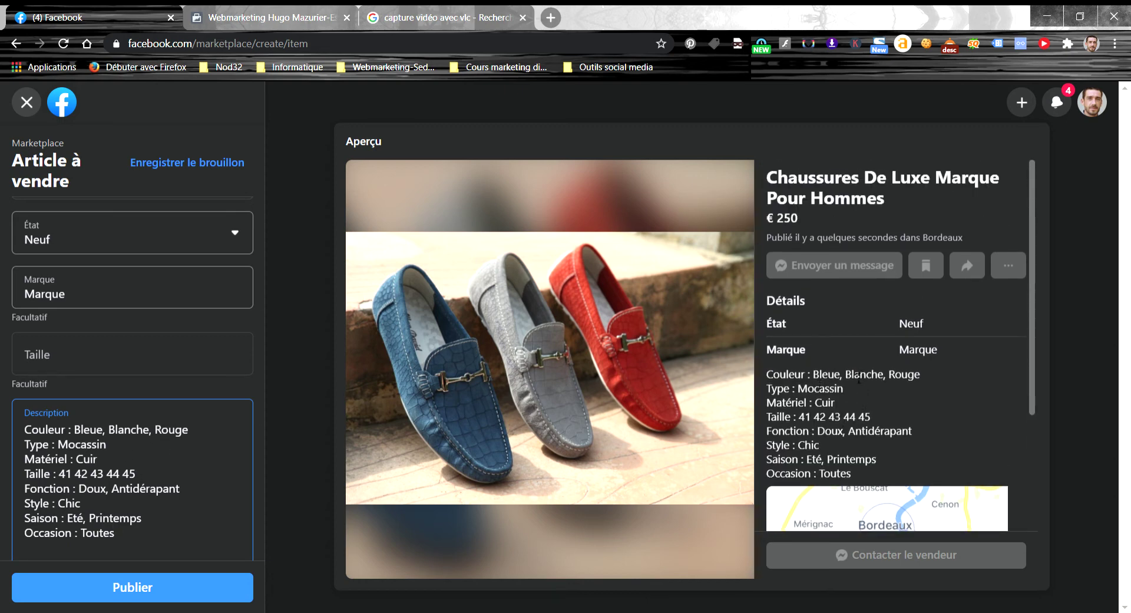
Review the details and description in the listing preview and the photo and title entries in the form
{"action": "scroll", "coordinate": [844, 397], "scroll_direction": "down", "scroll_amount": 3}
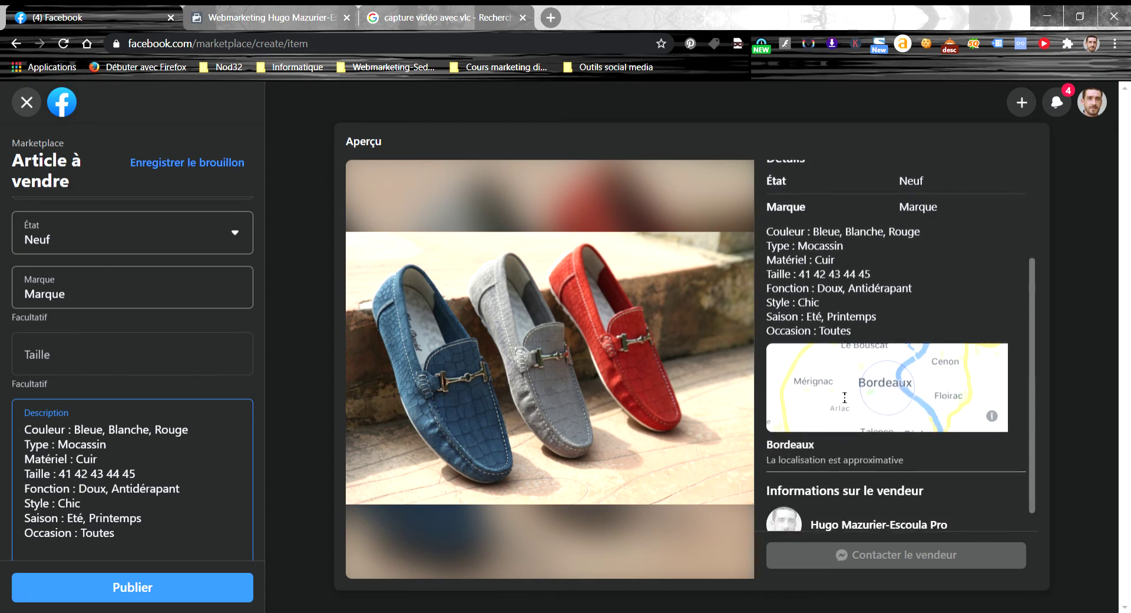
{"action": "scroll", "coordinate": [840, 355], "scroll_direction": "up", "scroll_amount": 2}
{"action": "scroll", "coordinate": [840, 355], "scroll_direction": "up", "scroll_amount": 1}
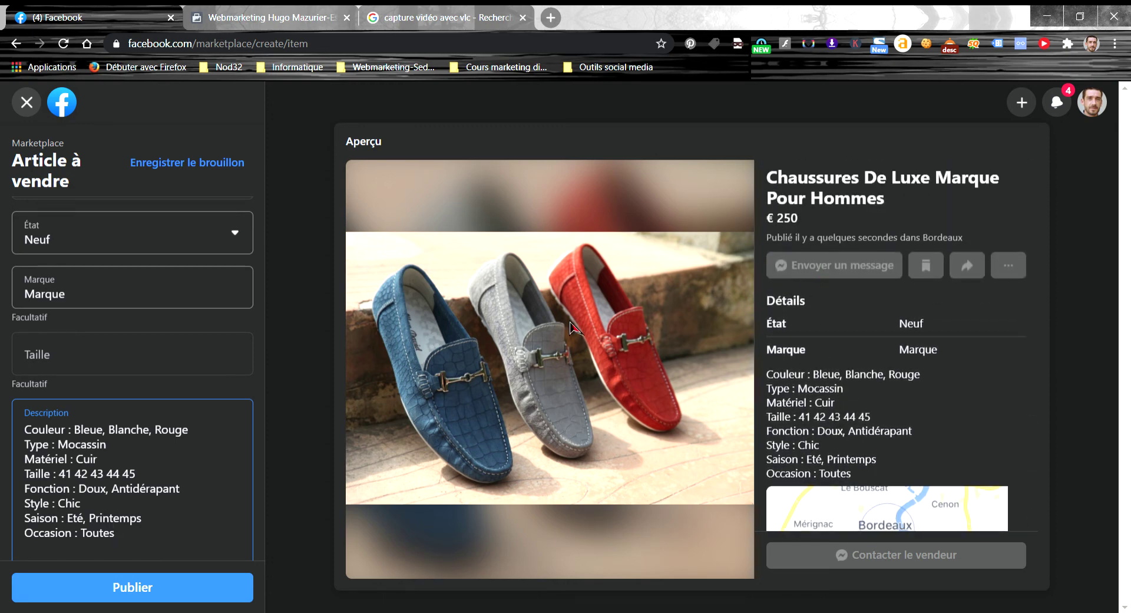
{"action": "scroll", "coordinate": [792, 472], "scroll_direction": "down", "scroll_amount": 1}
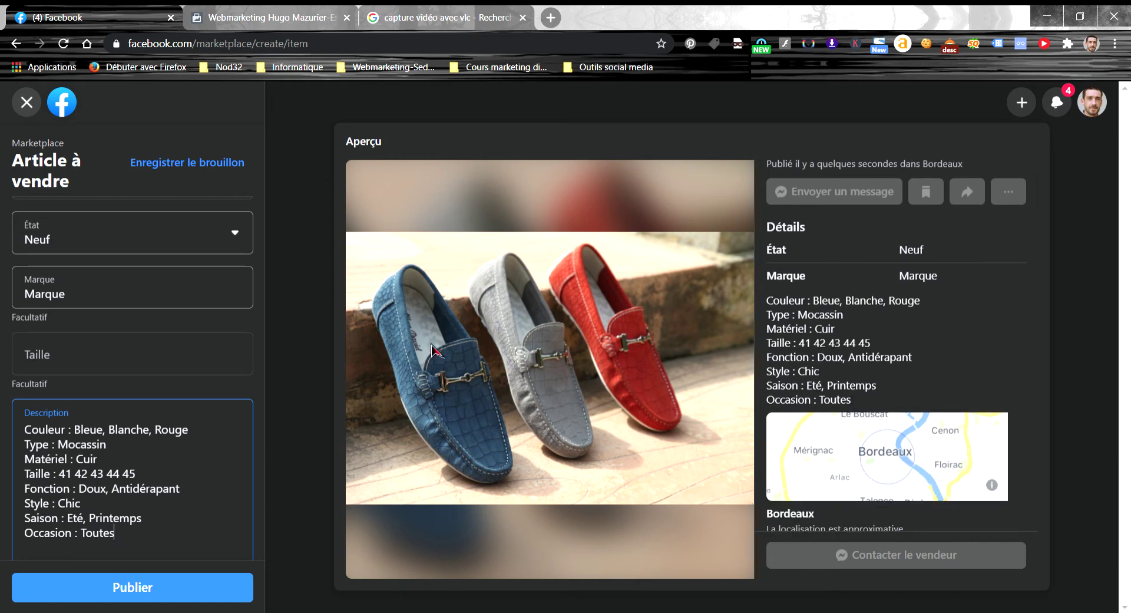
{"action": "scroll", "coordinate": [135, 306], "scroll_direction": "up", "scroll_amount": 6}
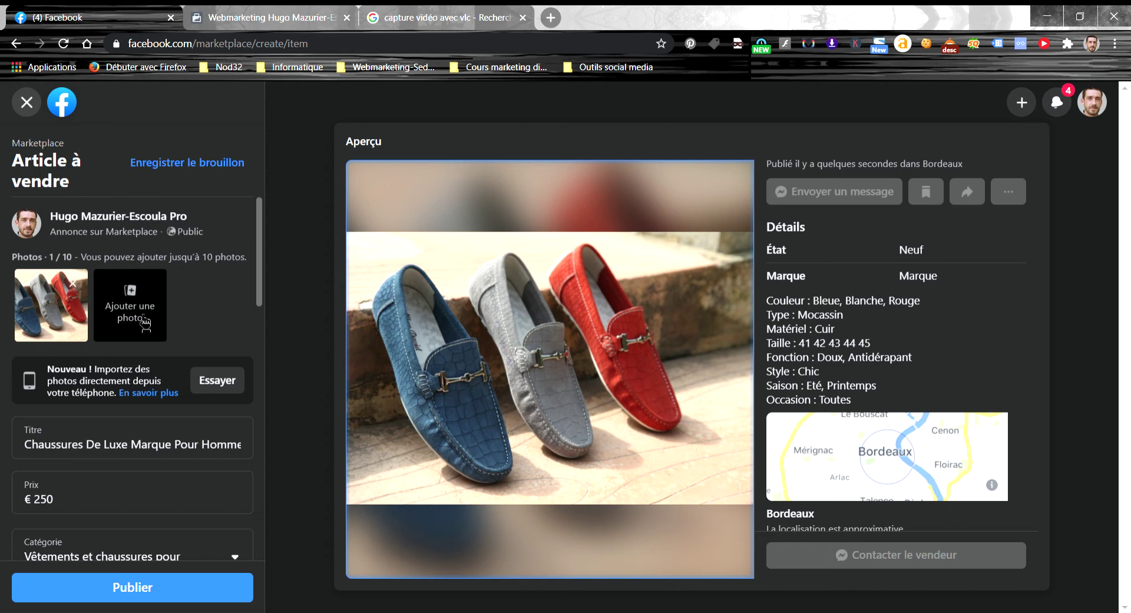
Add "chaussures de luxe" as the listing's first product tag
{"action": "scroll", "coordinate": [144, 322], "scroll_direction": "down", "scroll_amount": 15}
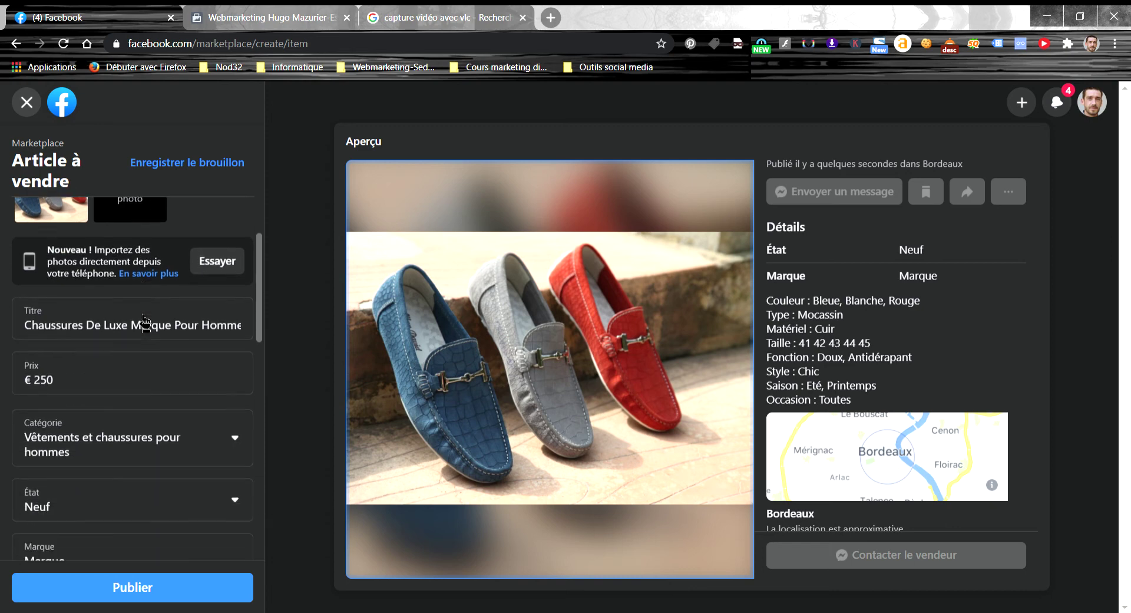
{"action": "left_click", "coordinate": [103, 281]}
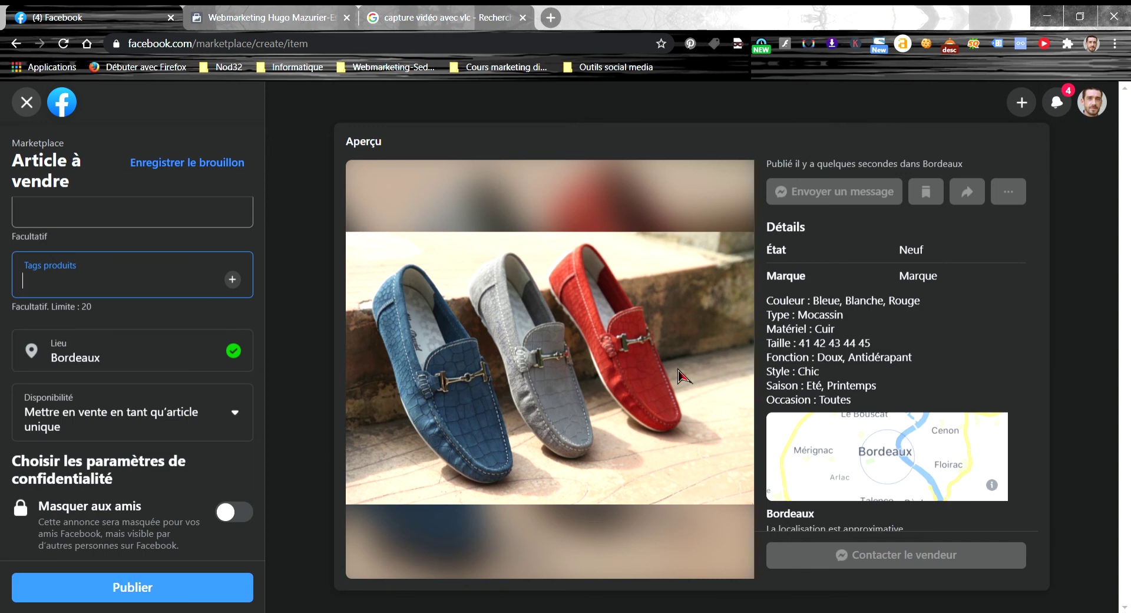
{"action": "type", "text": "ch"}
{"action": "type", "text": "auss"}
{"action": "type", "text": "ure"}
{"action": "type", "text": "s de"}
{"action": "type", "text": " luxe"}
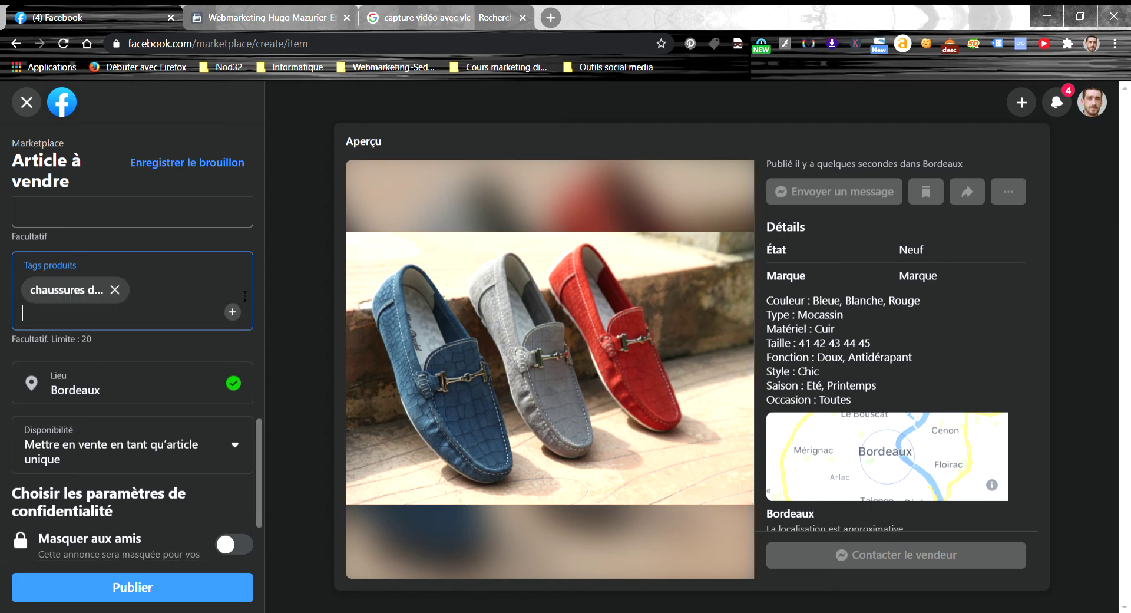
{"action": "key", "text": "Return"}
Add "chaussures italiennes" as a second product tag
{"action": "type", "text": "chaussures i"}
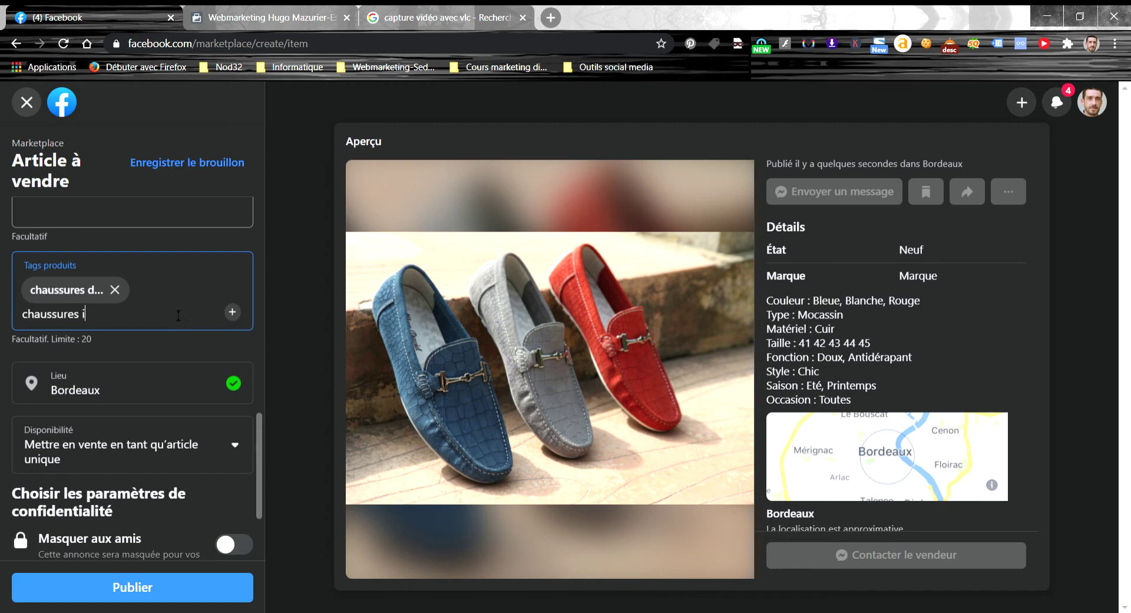
{"action": "type", "text": "taliennes"}
{"action": "key", "text": "Return"}
Add "chaussures pour hommes" as the listing's third product tag
{"action": "type", "text": "chaus"}
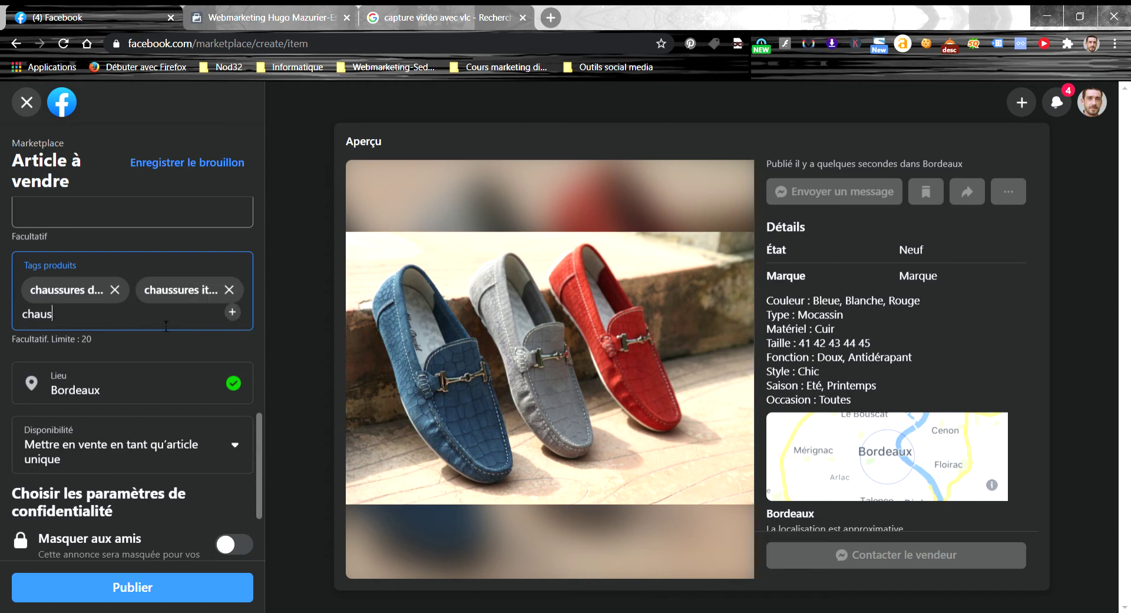
{"action": "type", "text": "sres por hommes"}
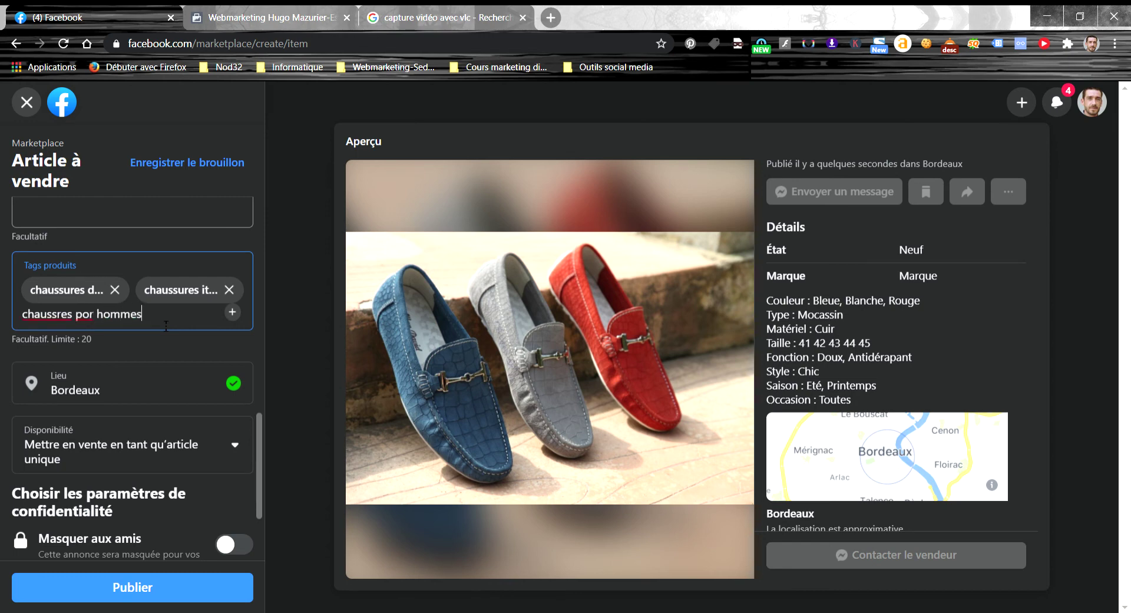
{"action": "type", "text": "u"}
{"action": "left_click", "coordinate": [67, 321]}
{"action": "type", "text": "u"}
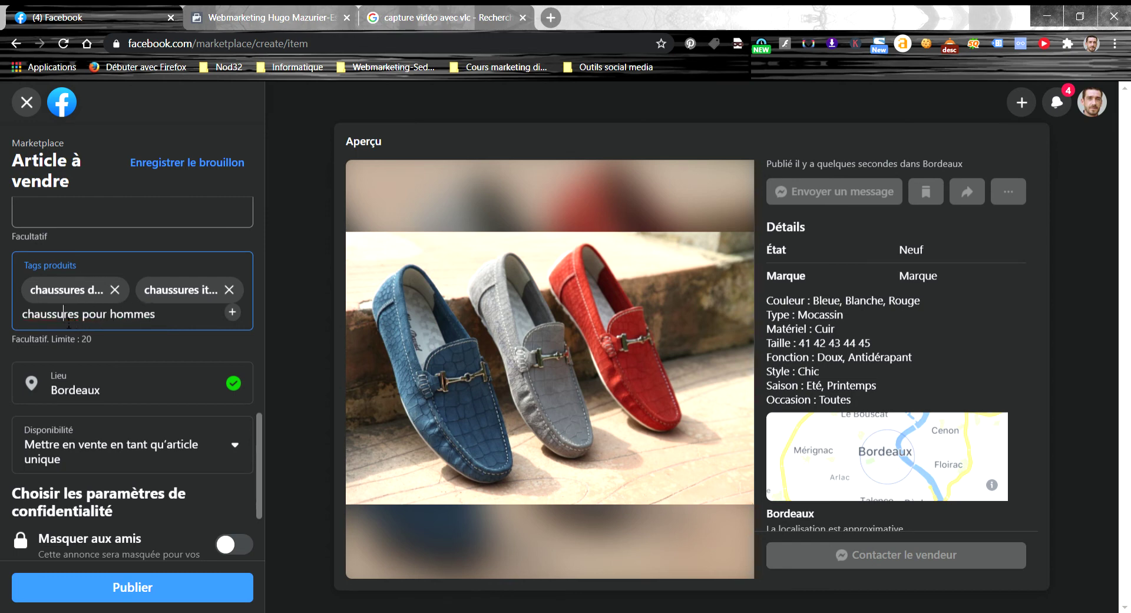
{"action": "left_click", "coordinate": [232, 312]}
Add "chaussures en cuir" as the fourth product tag
{"action": "type", "text": "chaussurs en cuir"}
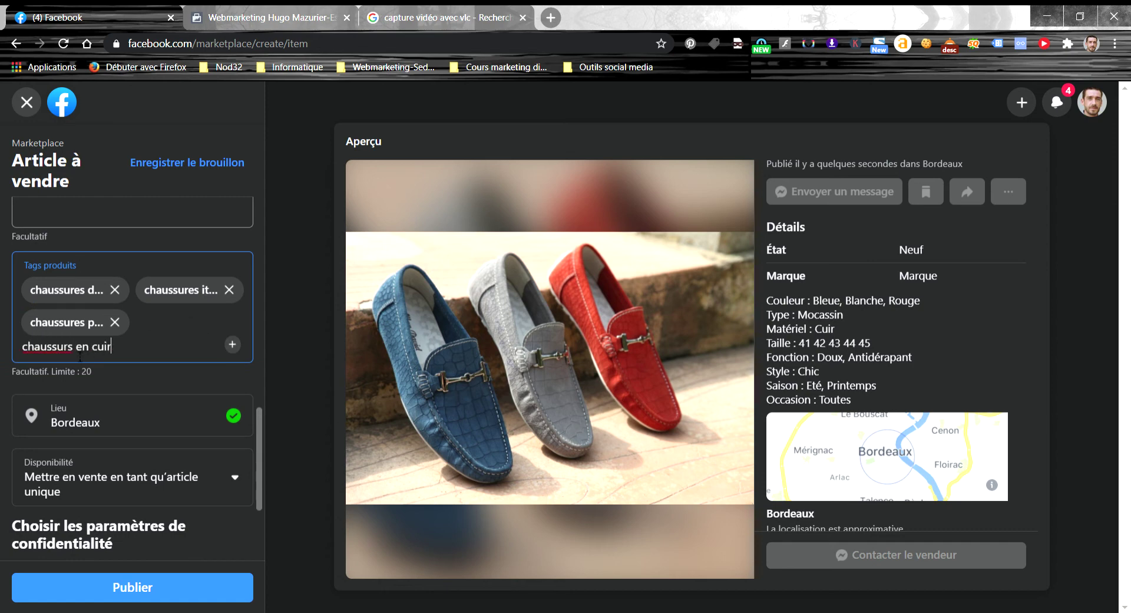
{"action": "type", "text": "e"}
{"action": "left_click", "coordinate": [233, 344]}
Add "mocassin" as the fifth product tag
{"action": "type", "text": "mocassion"}
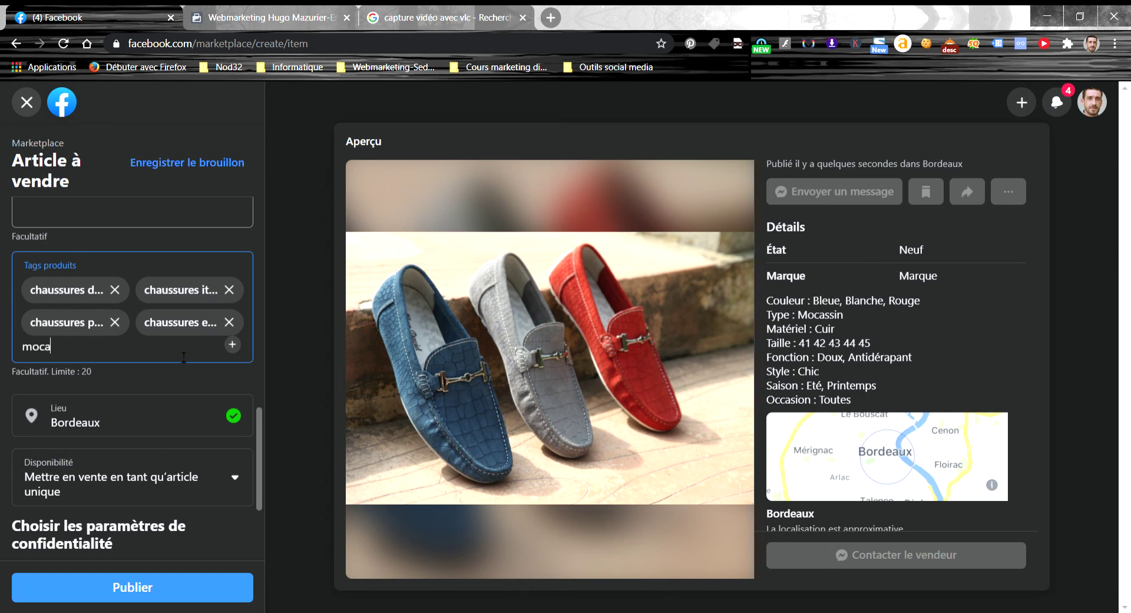
{"action": "key", "text": "BackSpace"}
{"action": "key", "text": "BackSpace"}
{"action": "type", "text": "n"}
{"action": "left_click", "coordinate": [232, 345]}
Set the availability to "Indiquer comme En stock" and switch the "Masquer aux amis" privacy option on and back off
{"action": "scroll", "coordinate": [176, 411], "scroll_direction": "down", "scroll_amount": 4}
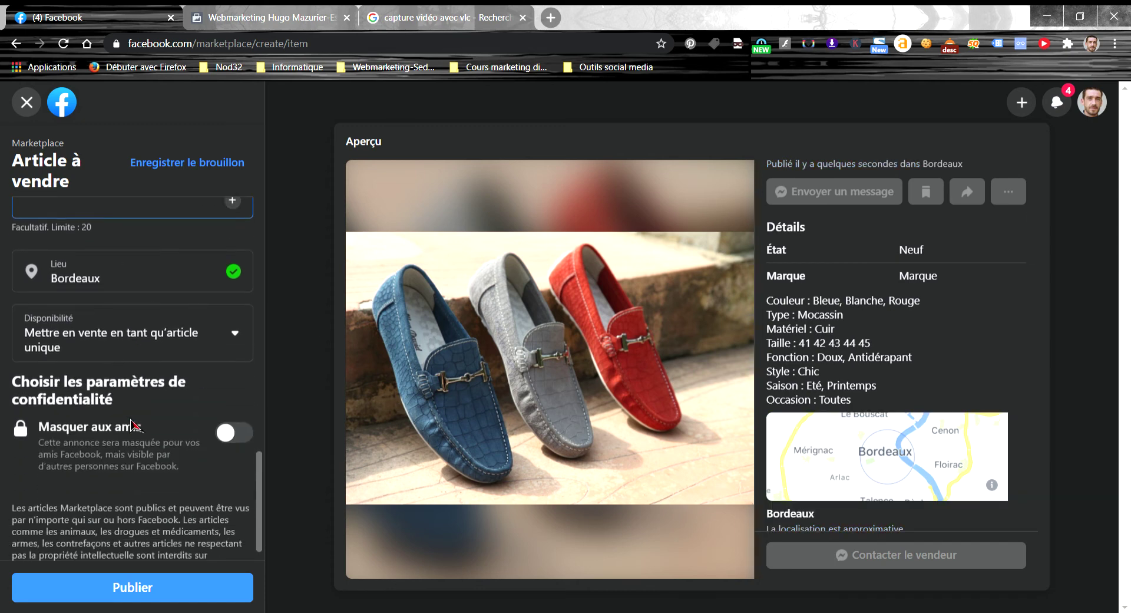
{"action": "left_click", "coordinate": [172, 321]}
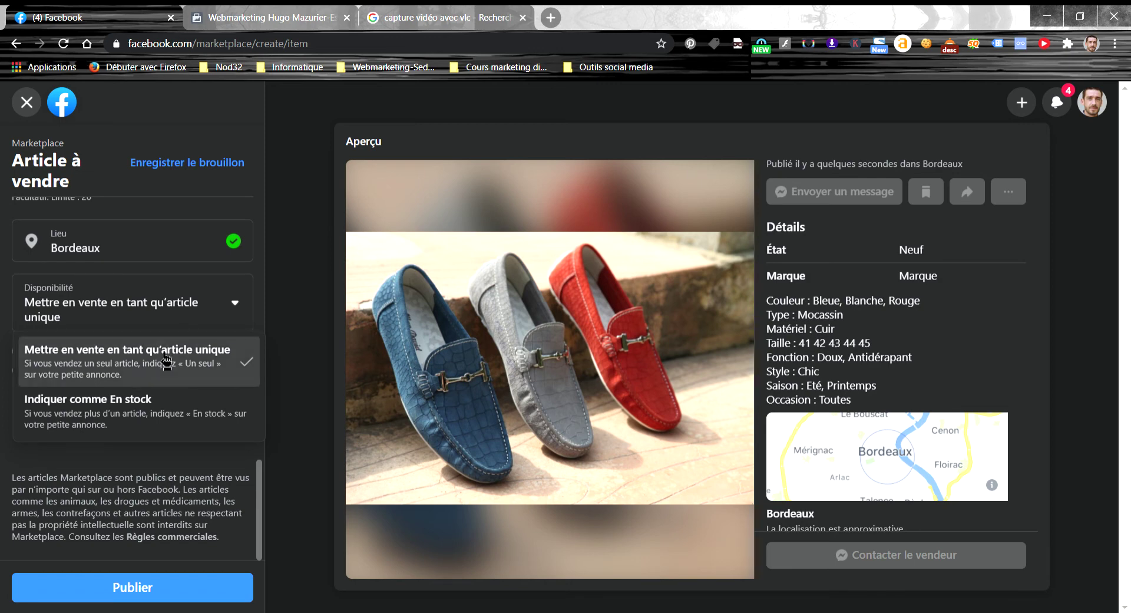
{"action": "left_click", "coordinate": [176, 406]}
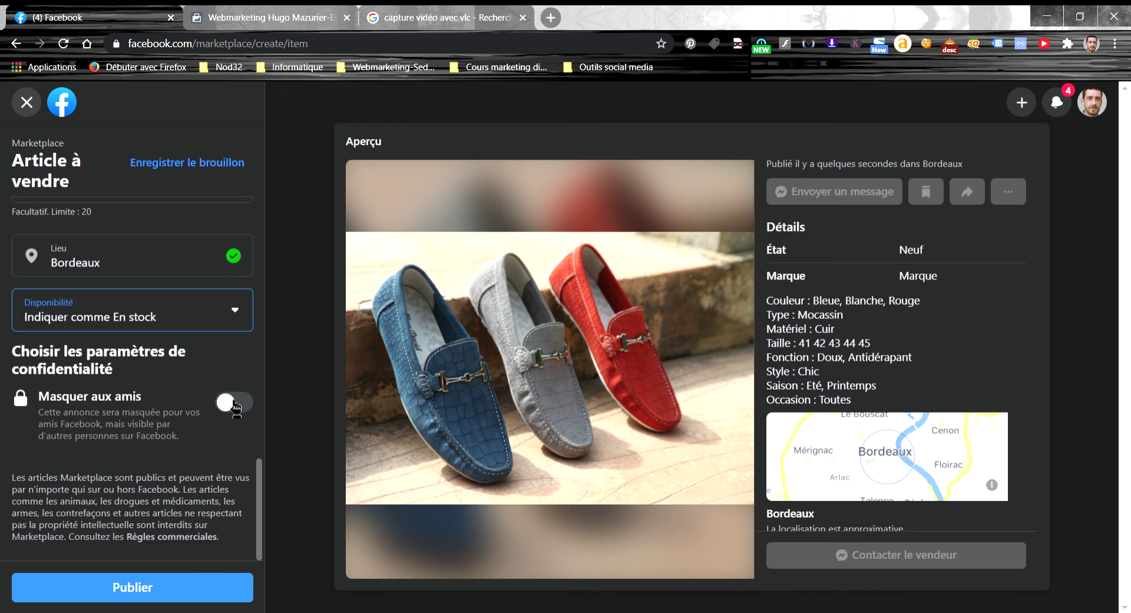
{"action": "left_click", "coordinate": [241, 413]}
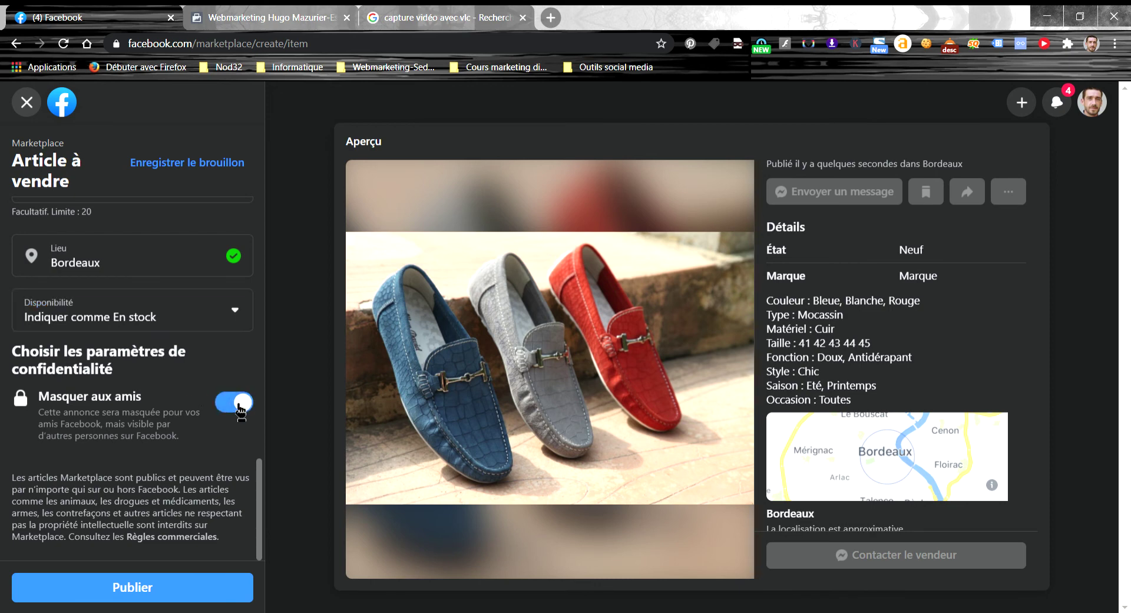
{"action": "left_click", "coordinate": [228, 407]}
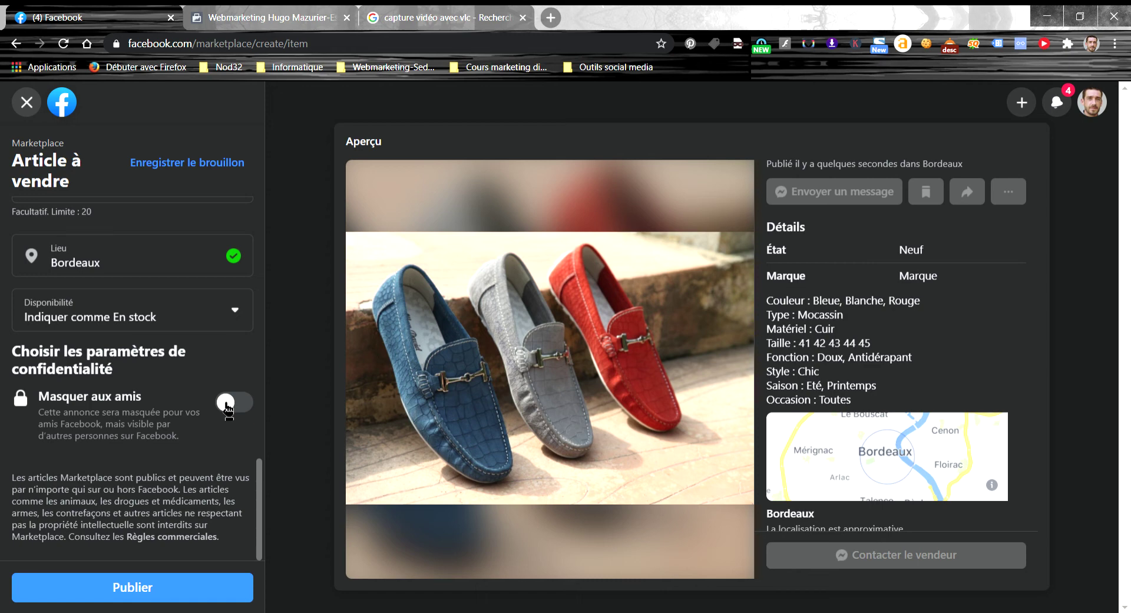
Review the title, price, details, location and seller information in the listing preview, and publish the listing
{"action": "scroll", "coordinate": [838, 348], "scroll_direction": "down", "scroll_amount": 2}
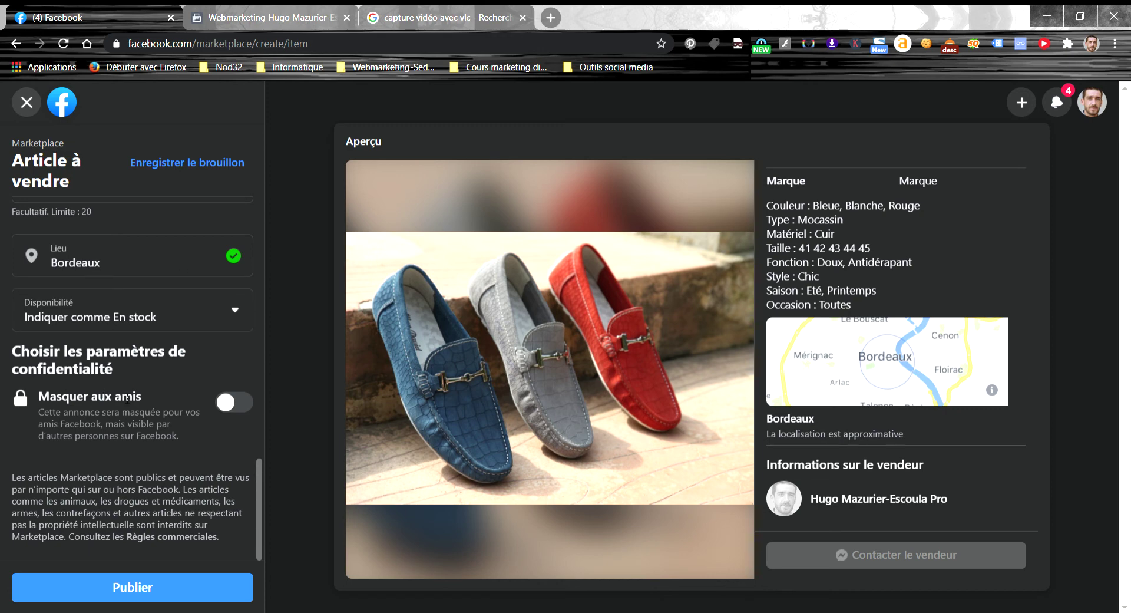
{"action": "scroll", "coordinate": [766, 471], "scroll_direction": "up", "scroll_amount": 3}
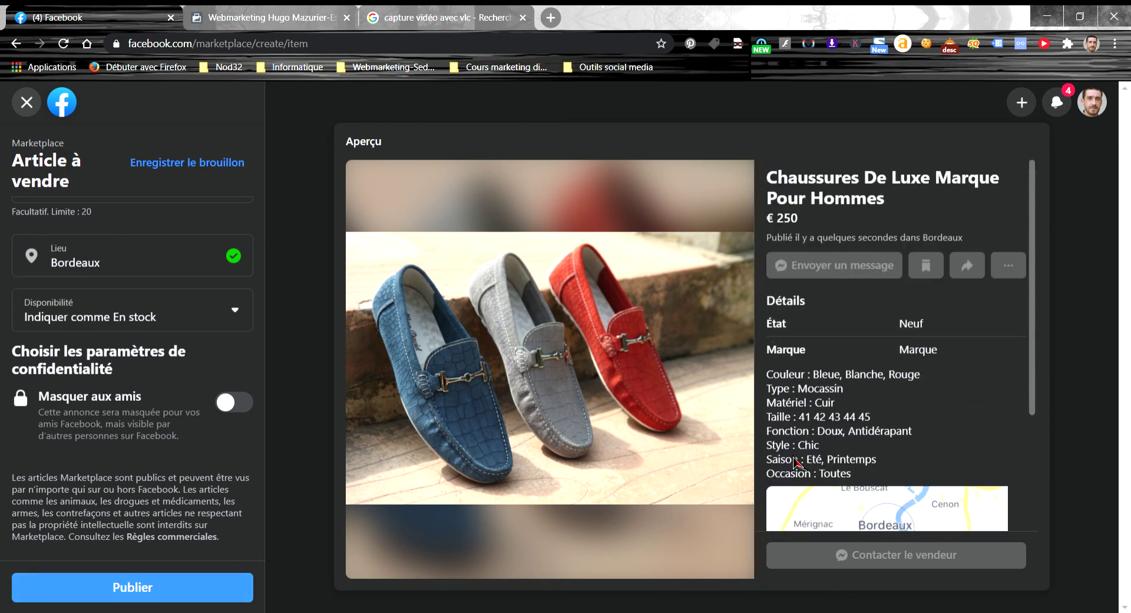
{"action": "scroll", "coordinate": [795, 461], "scroll_direction": "down", "scroll_amount": 3}
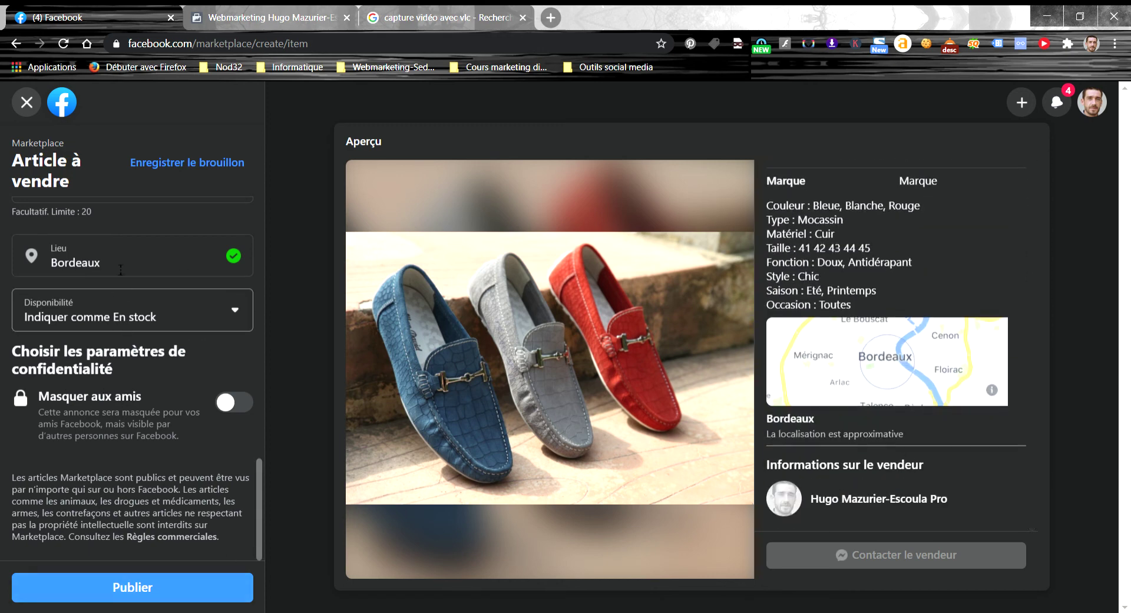
{"action": "scroll", "coordinate": [870, 414], "scroll_direction": "up", "scroll_amount": 3}
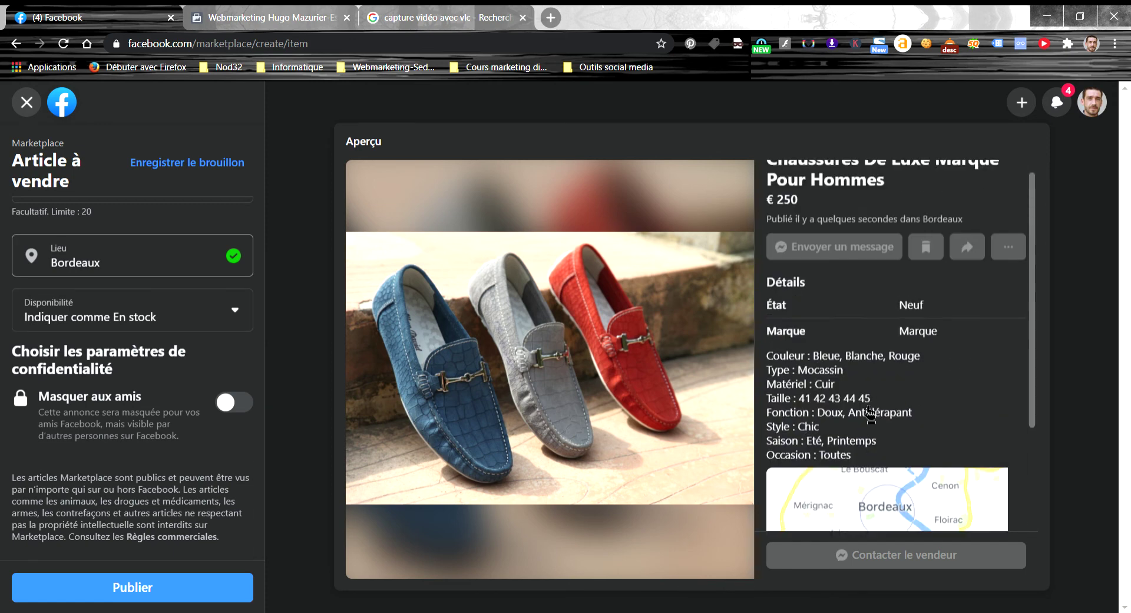
{"action": "scroll", "coordinate": [870, 414], "scroll_direction": "up", "scroll_amount": 1}
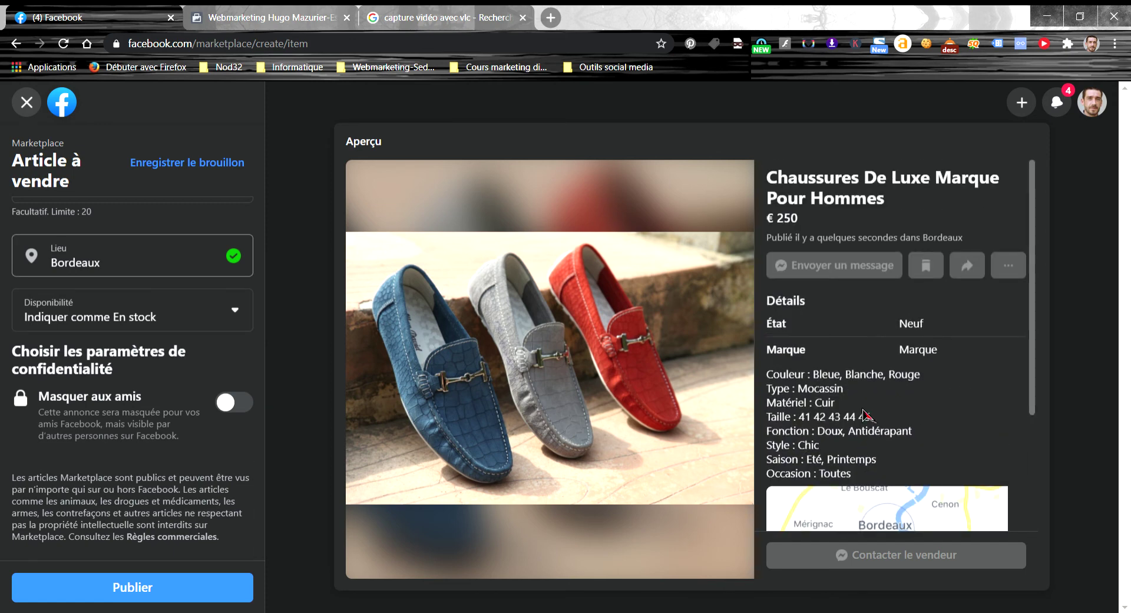
{"action": "left_click", "coordinate": [162, 591]}
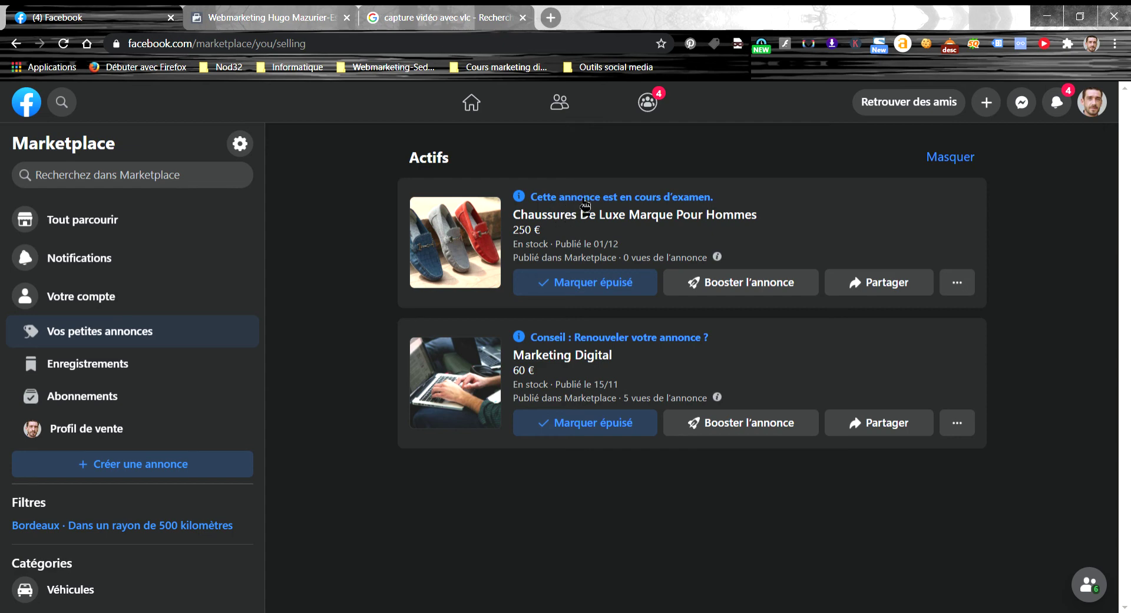
View the published shoe listing, examine its details, tags, location and seller information, and return to the list of active listings
{"action": "left_click", "coordinate": [957, 284]}
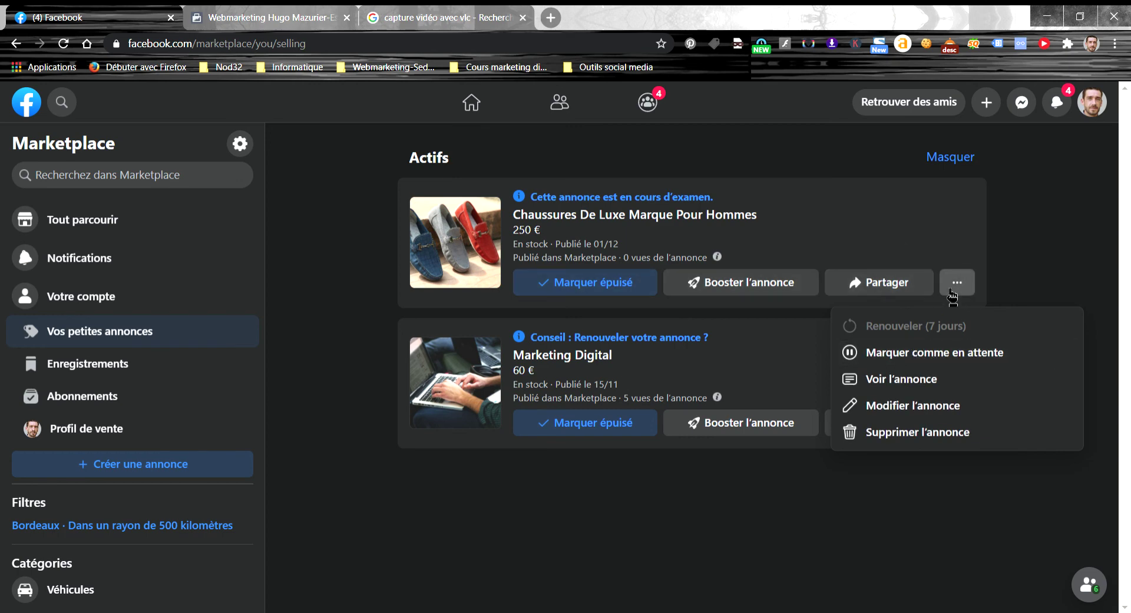
{"action": "left_click", "coordinate": [904, 388]}
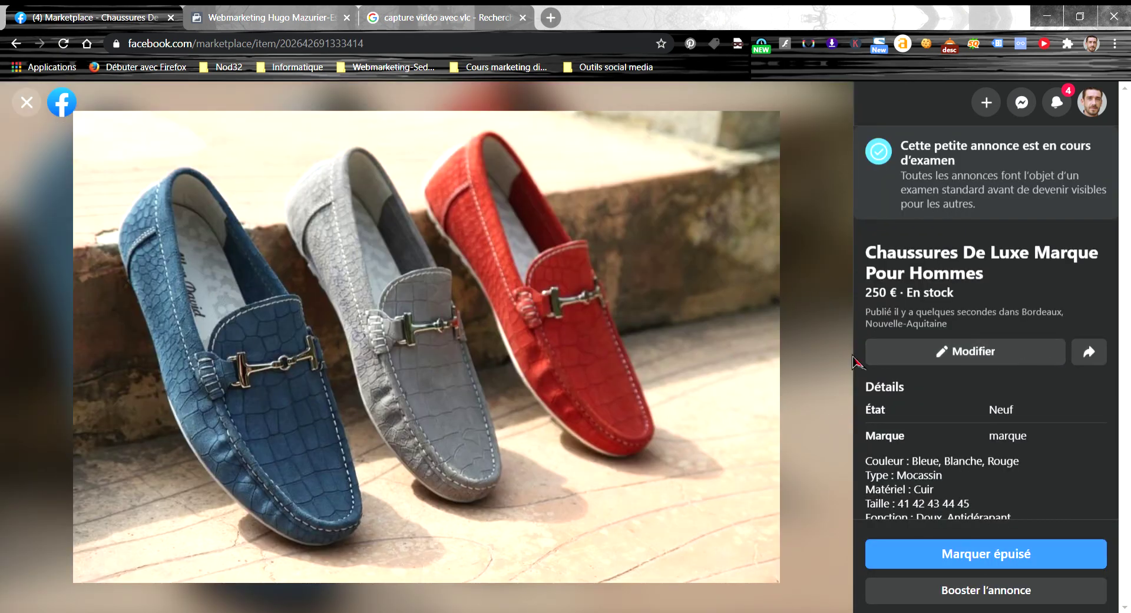
{"action": "scroll", "coordinate": [924, 325], "scroll_direction": "down", "scroll_amount": 1}
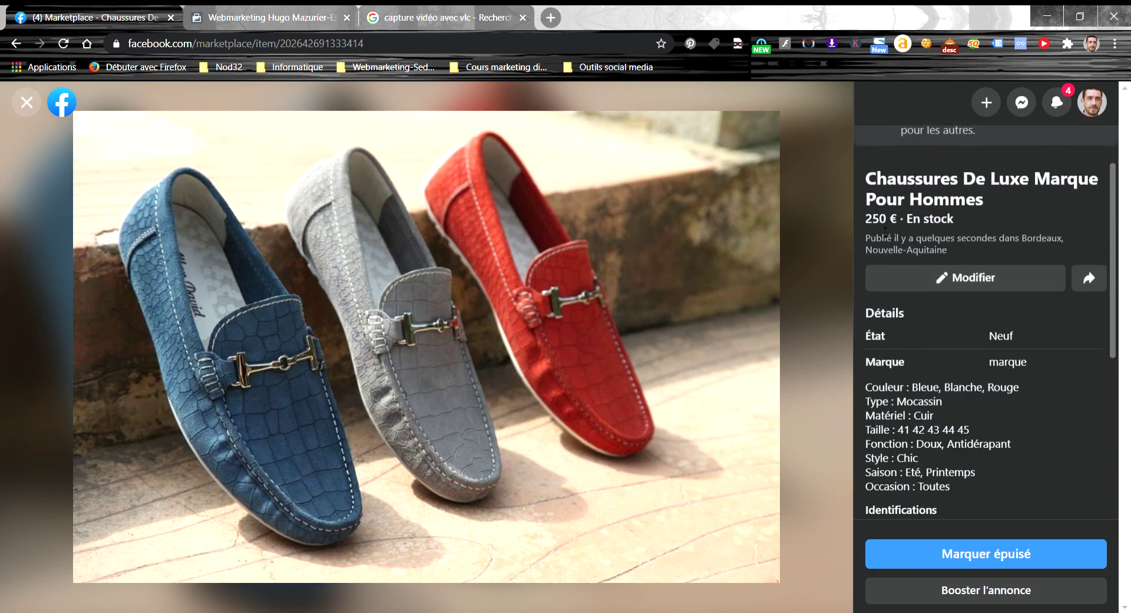
{"action": "scroll", "coordinate": [986, 256], "scroll_direction": "down", "scroll_amount": 1}
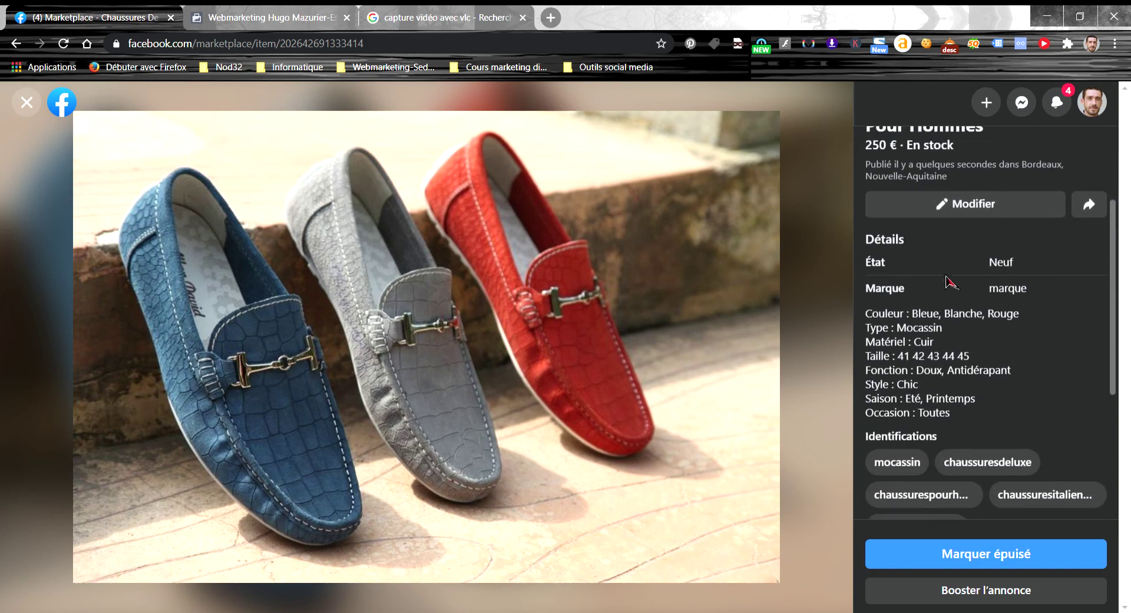
{"action": "scroll", "coordinate": [981, 309], "scroll_direction": "down", "scroll_amount": 1}
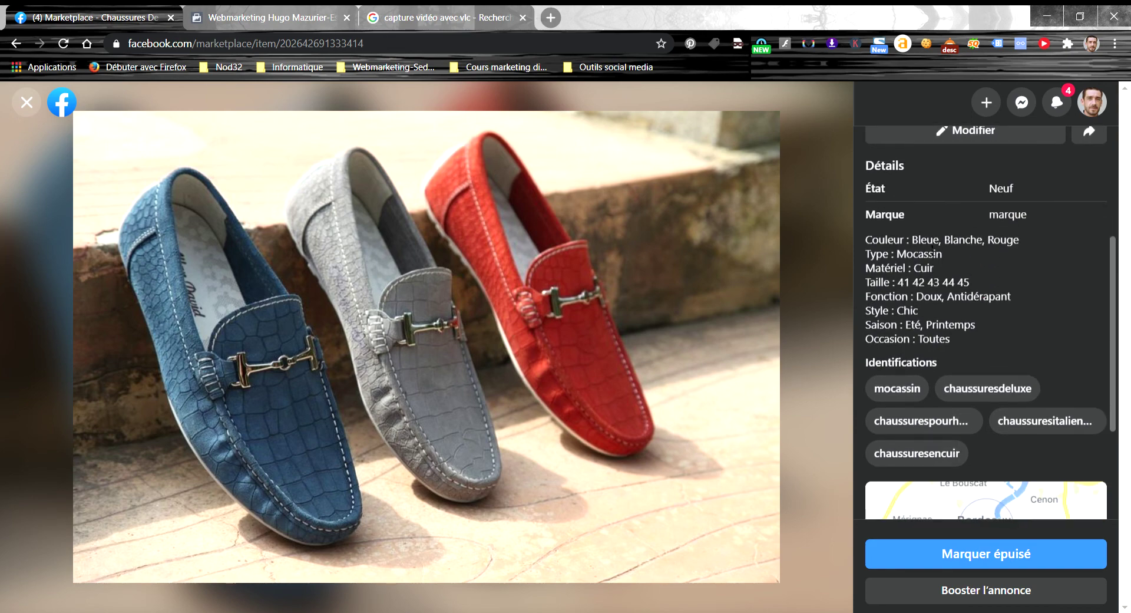
{"action": "scroll", "coordinate": [931, 327], "scroll_direction": "down", "scroll_amount": 2}
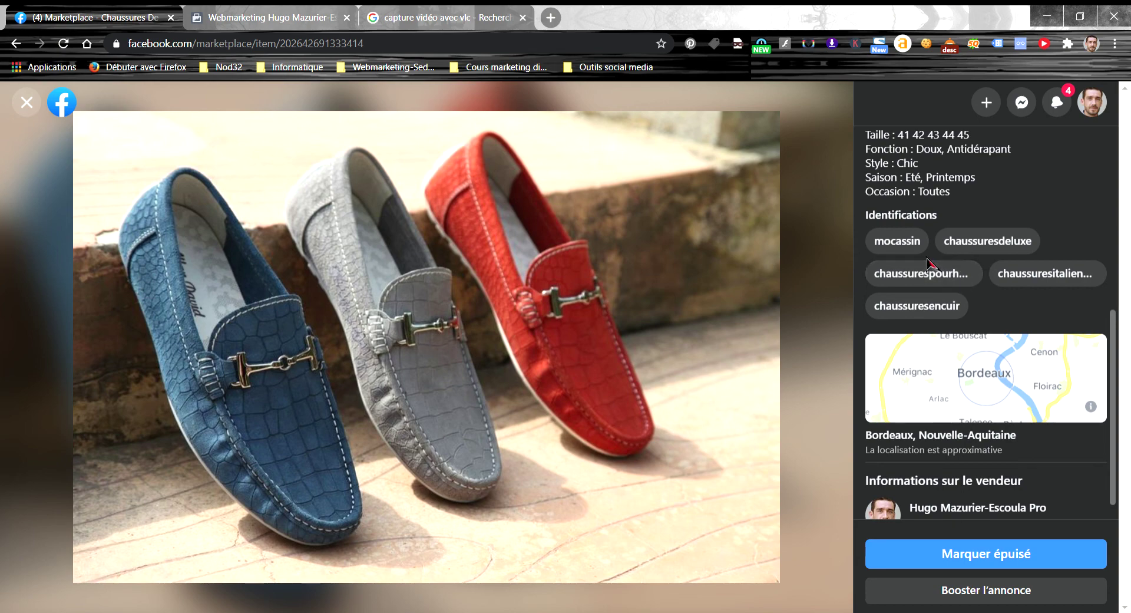
{"action": "scroll", "coordinate": [945, 254], "scroll_direction": "down", "scroll_amount": 1}
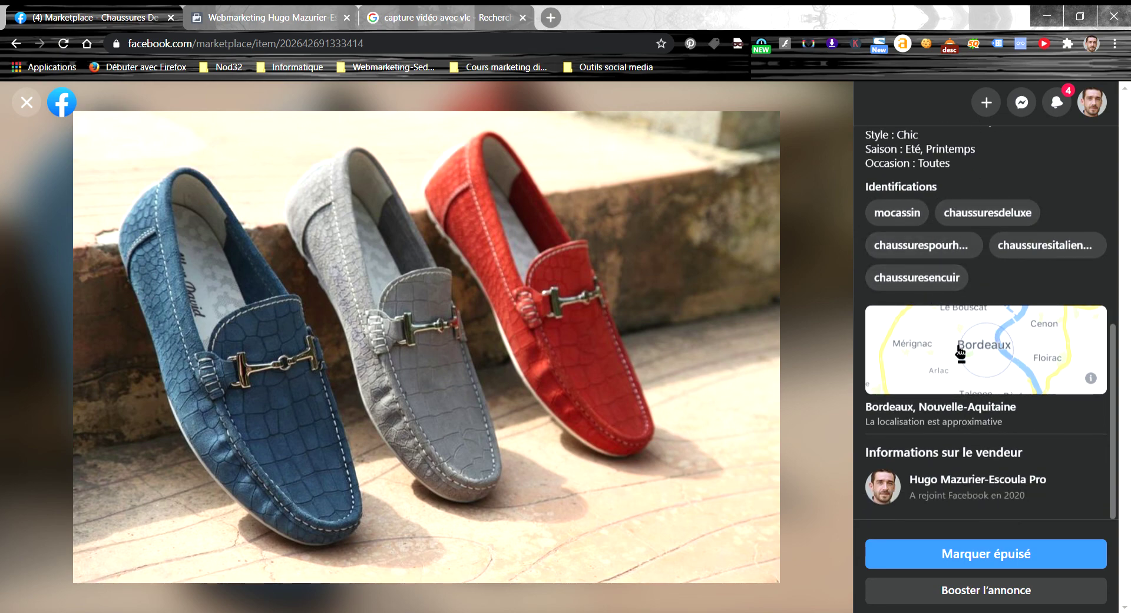
{"action": "mouse_move", "coordinate": [975, 480]}
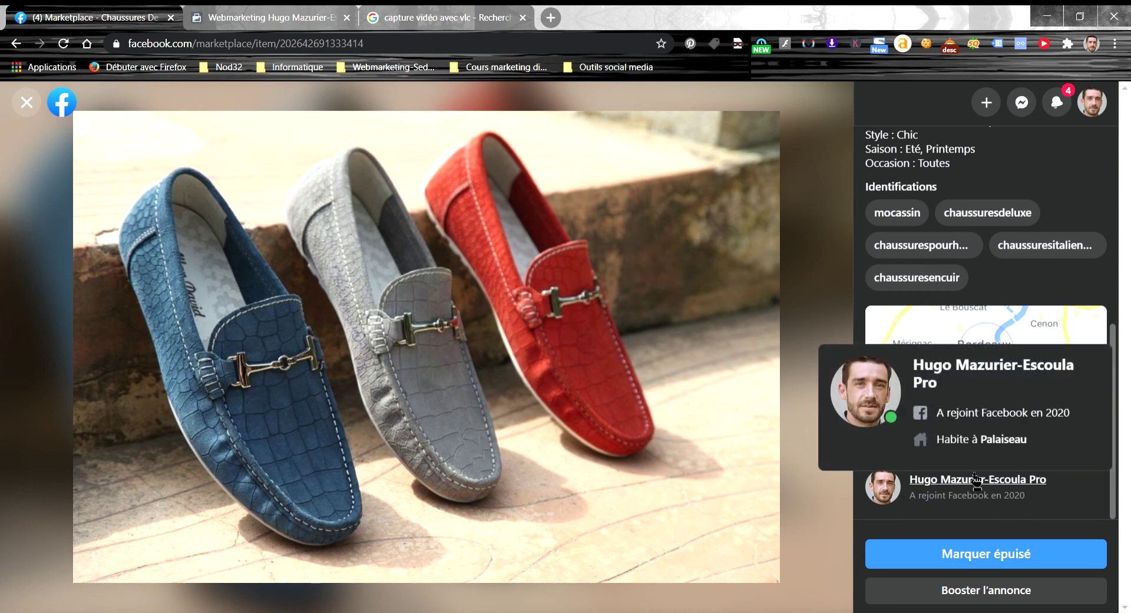
{"action": "left_click", "coordinate": [32, 110]}
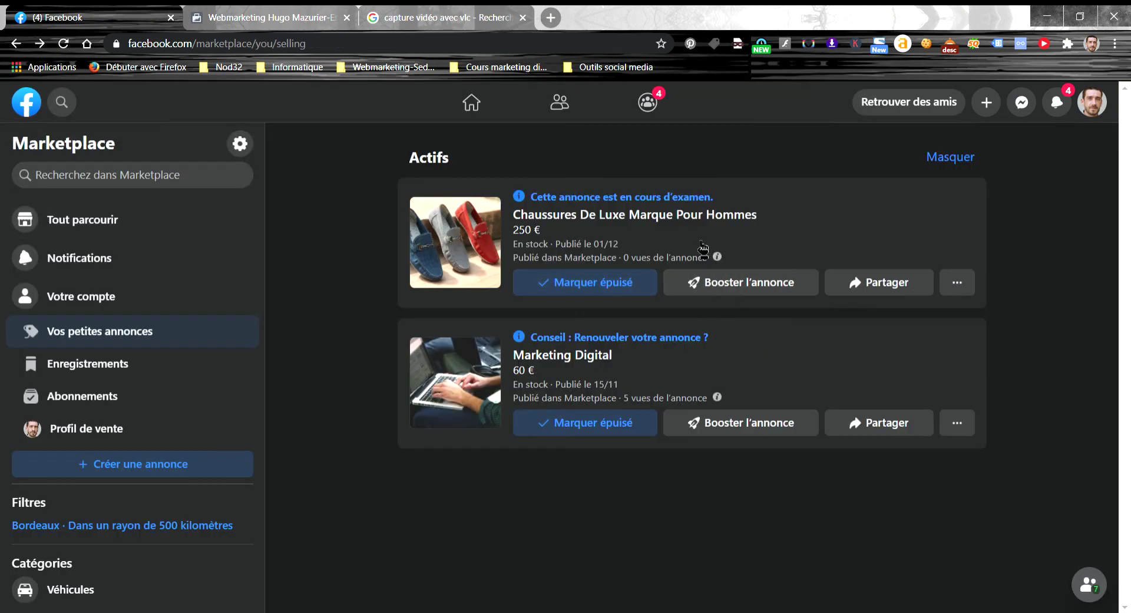
Open the boost setup for the shoe listing and review all ad previews for the mobile news feed and mobile Marketplace
{"action": "left_click", "coordinate": [717, 283]}
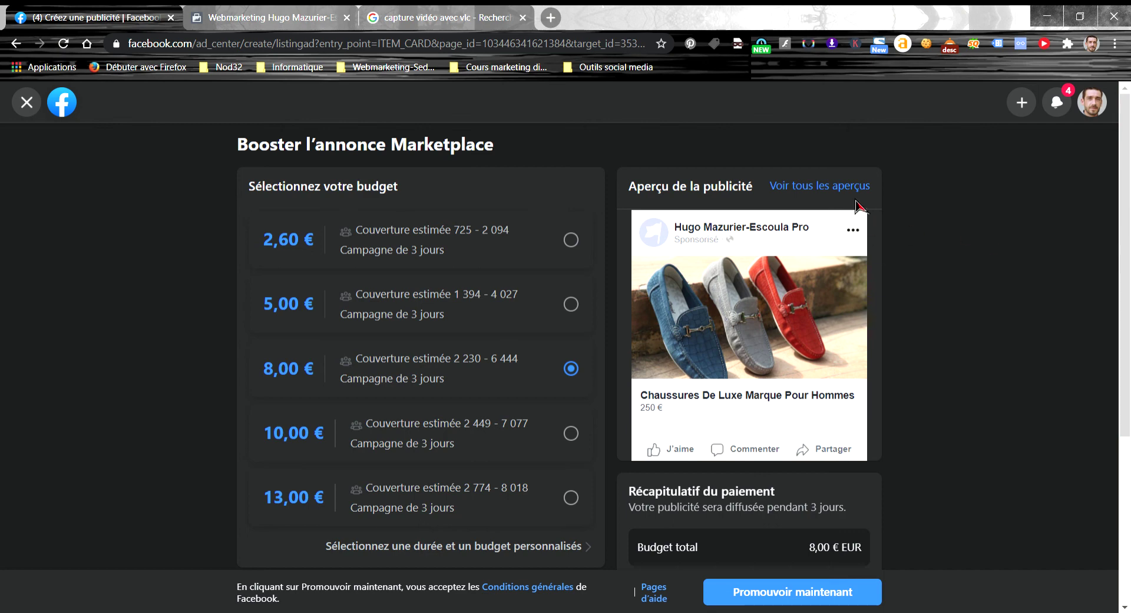
{"action": "left_click", "coordinate": [795, 188]}
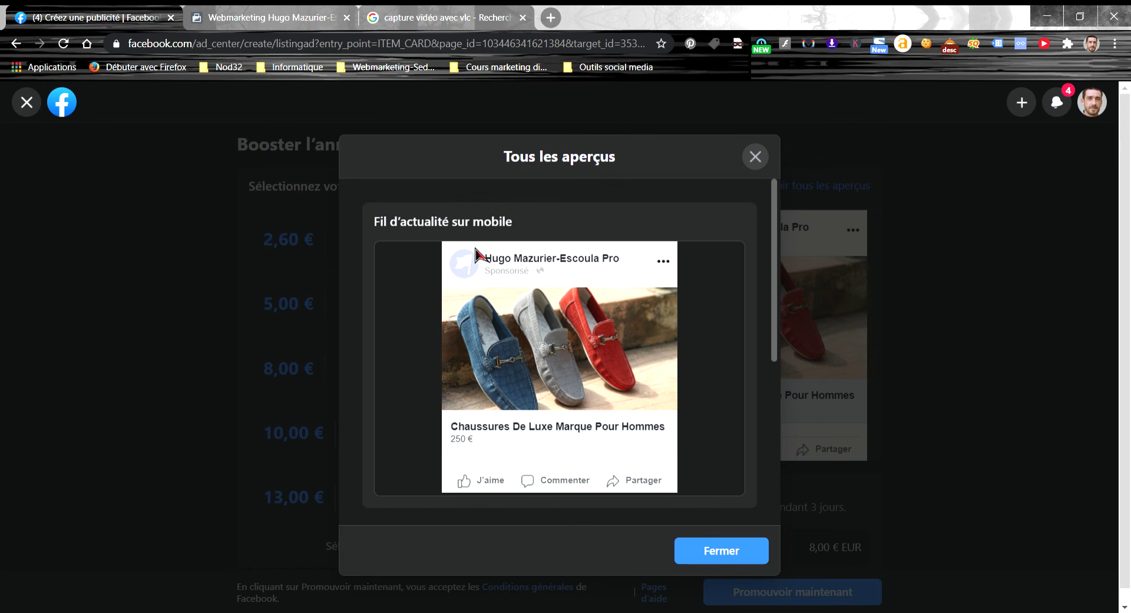
{"action": "scroll", "coordinate": [600, 301], "scroll_direction": "down", "scroll_amount": 3}
{"action": "scroll", "coordinate": [600, 301], "scroll_direction": "up", "scroll_amount": 3}
{"action": "scroll", "coordinate": [530, 295], "scroll_direction": "down", "scroll_amount": 3}
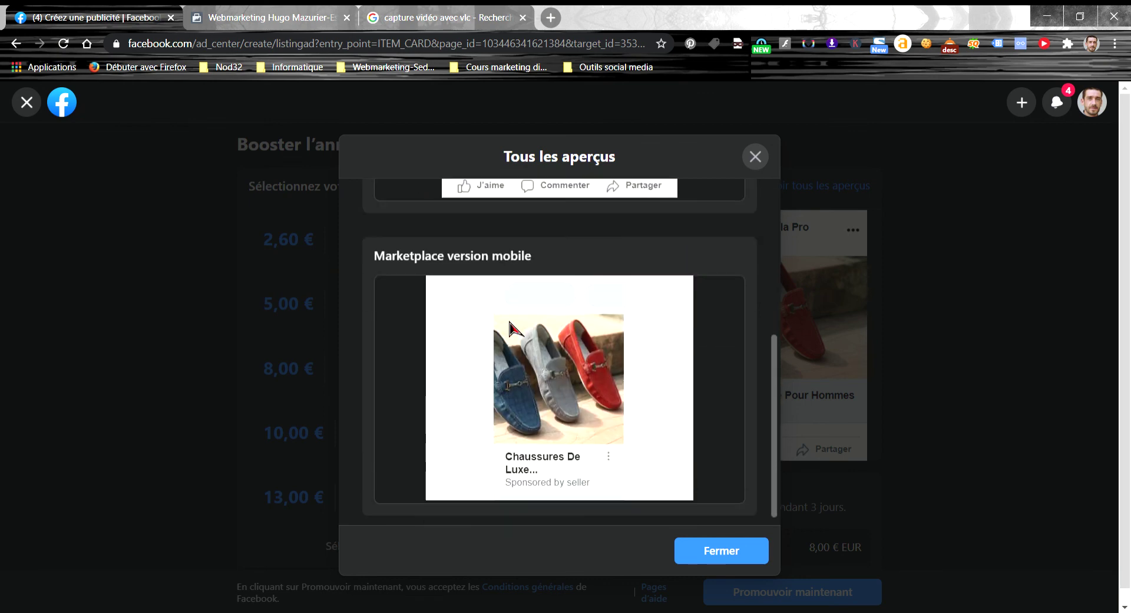
{"action": "scroll", "coordinate": [614, 336], "scroll_direction": "down", "scroll_amount": 1}
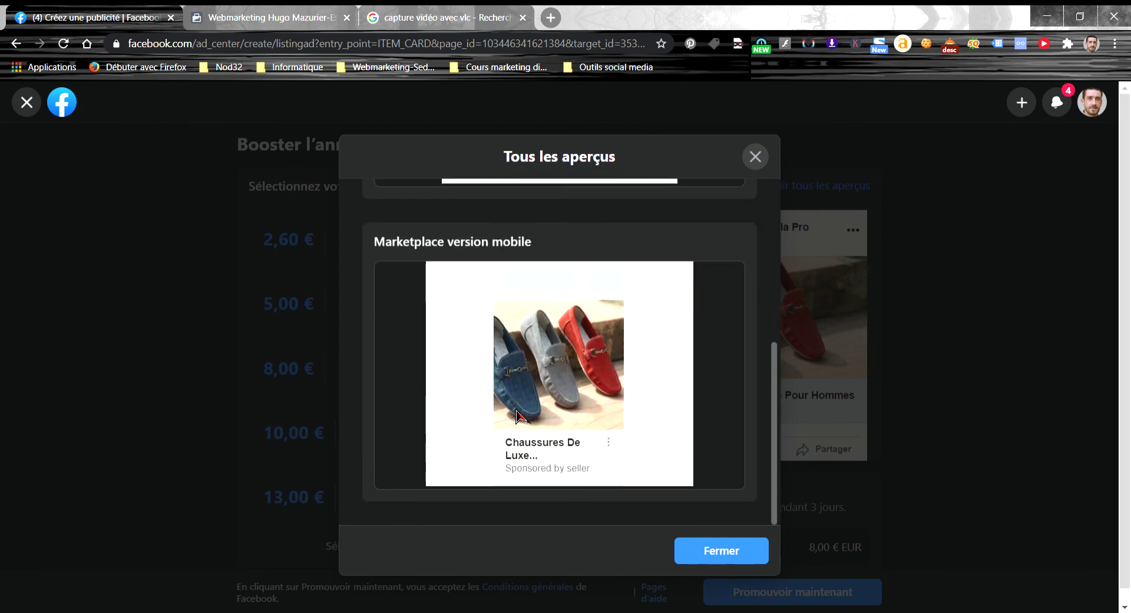
{"action": "scroll", "coordinate": [682, 273], "scroll_direction": "up", "scroll_amount": 4}
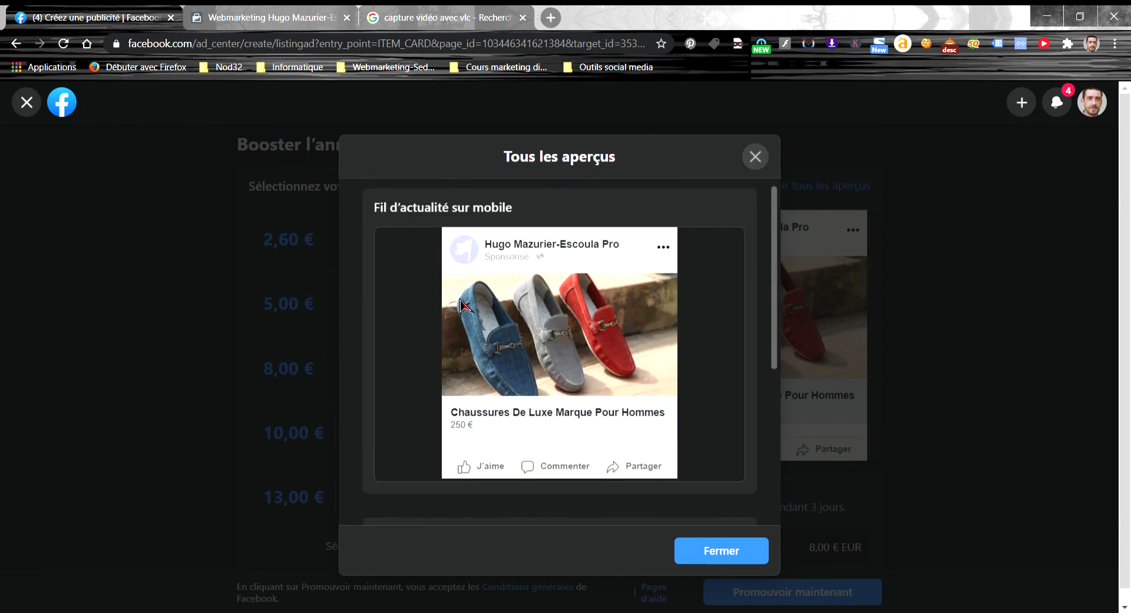
{"action": "left_click", "coordinate": [755, 157]}
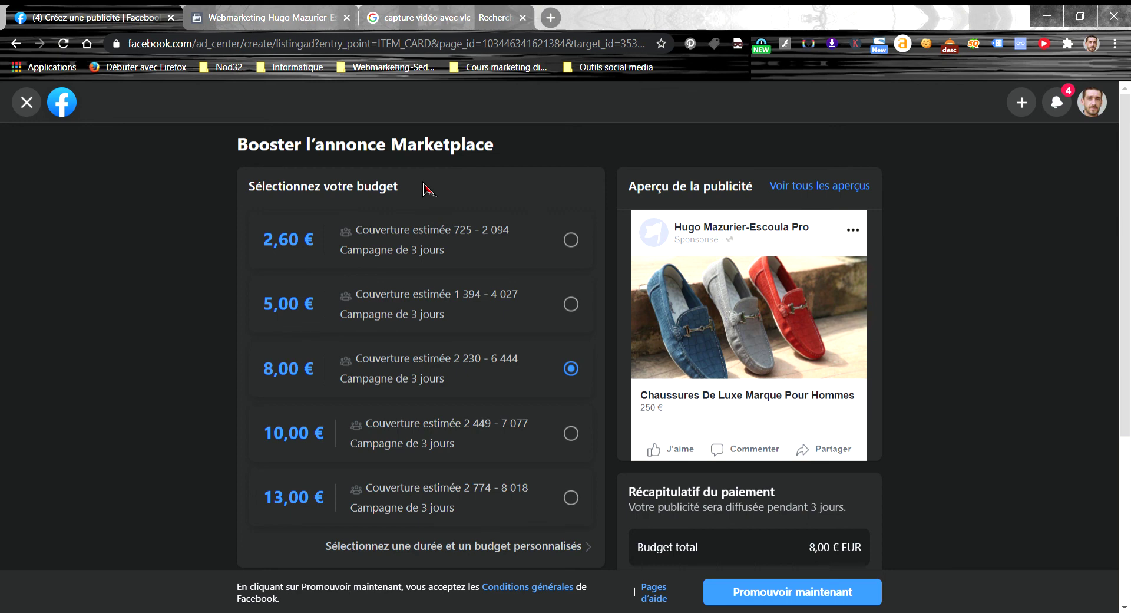
Switch the boost to a custom duration and budget, and set the duration to 5 days
{"action": "scroll", "coordinate": [439, 257], "scroll_direction": "down", "scroll_amount": 1}
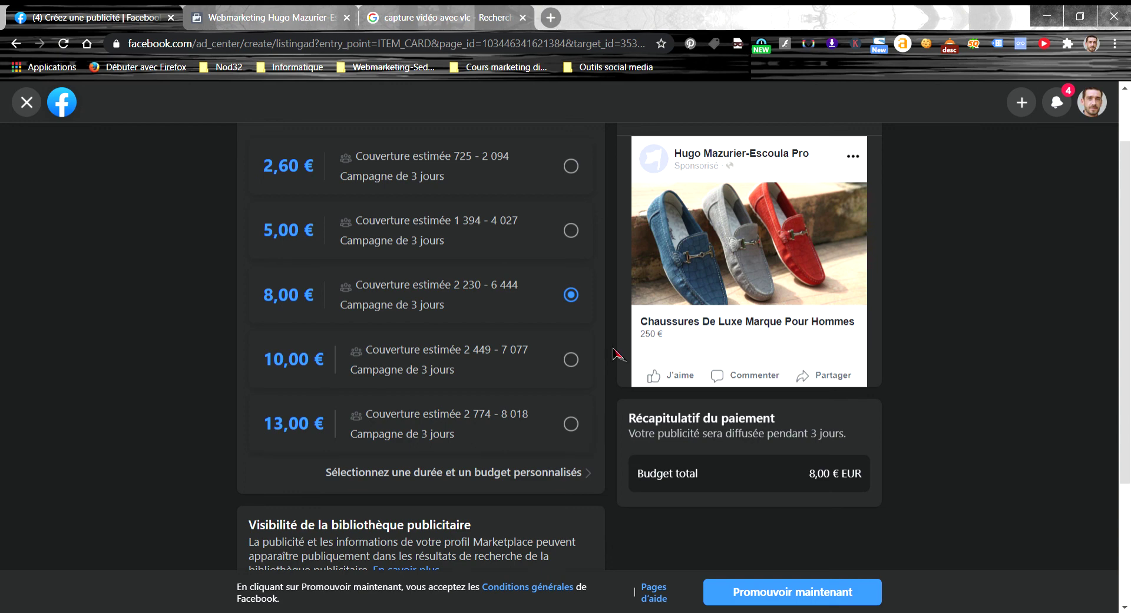
{"action": "left_click", "coordinate": [547, 474]}
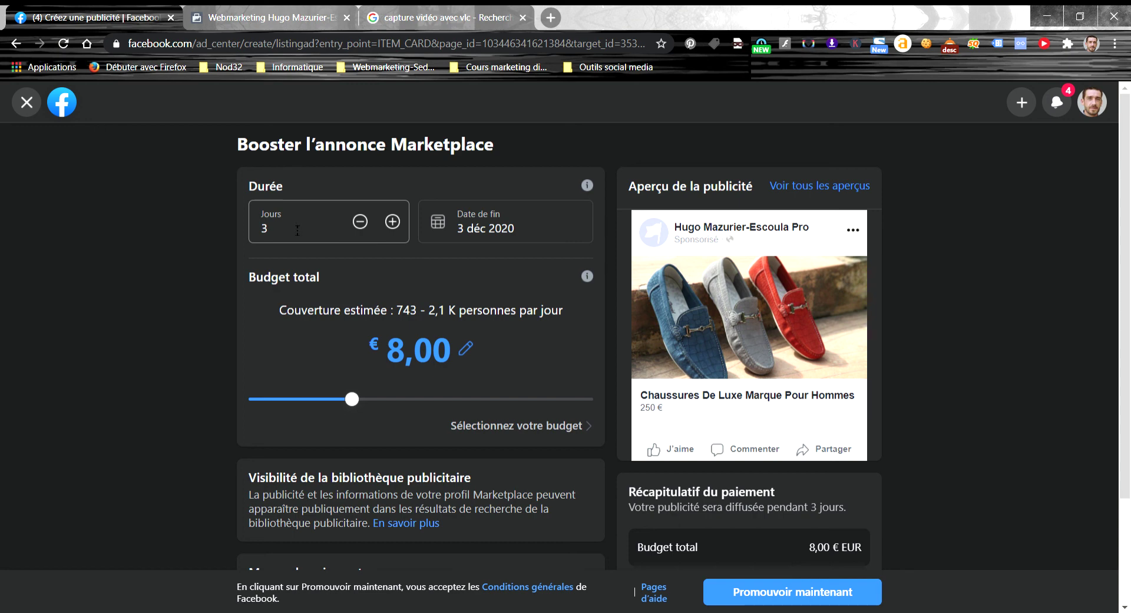
{"action": "left_click", "coordinate": [392, 222]}
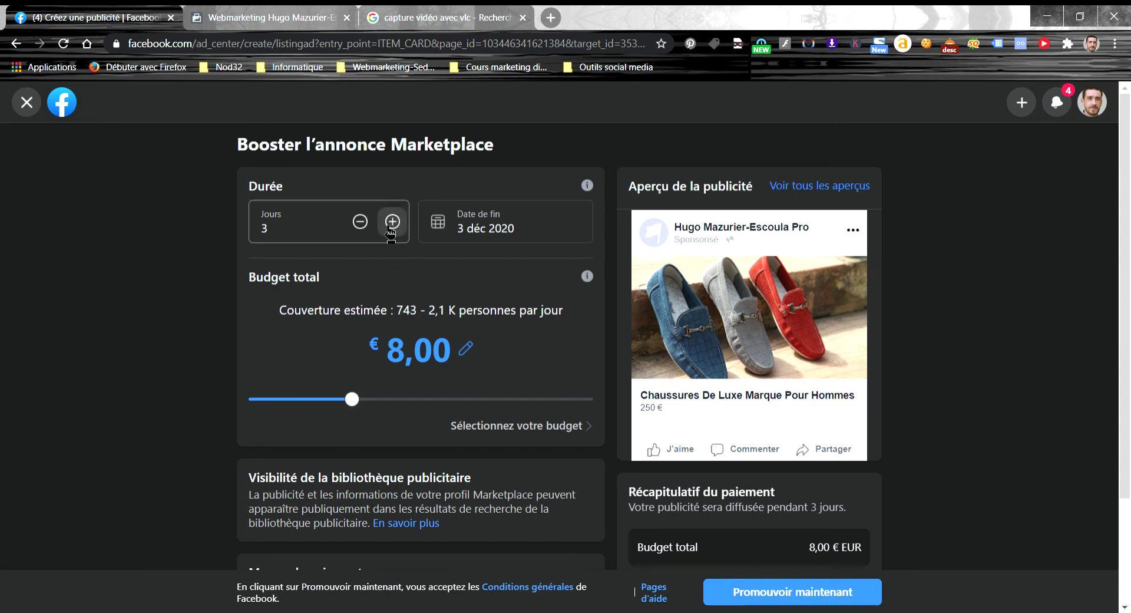
{"action": "left_click", "coordinate": [393, 221]}
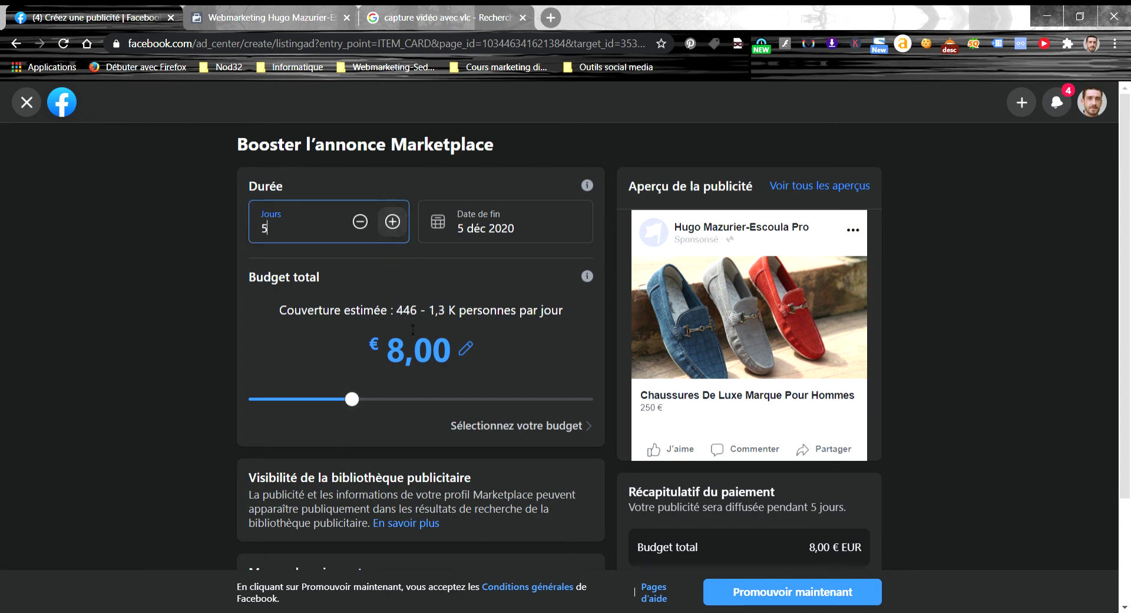
Set the total budget of the shoe listing's boost to 25 €
{"action": "left_click", "coordinate": [465, 349]}
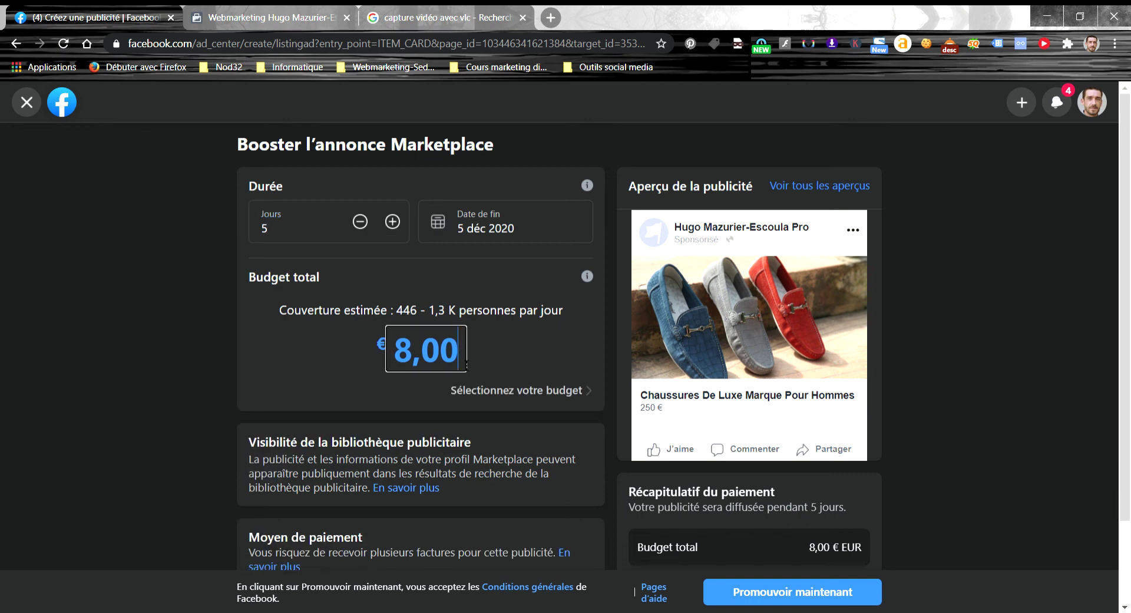
{"action": "left_click_drag", "start_coordinate": [462, 350], "coordinate": [388, 334]}
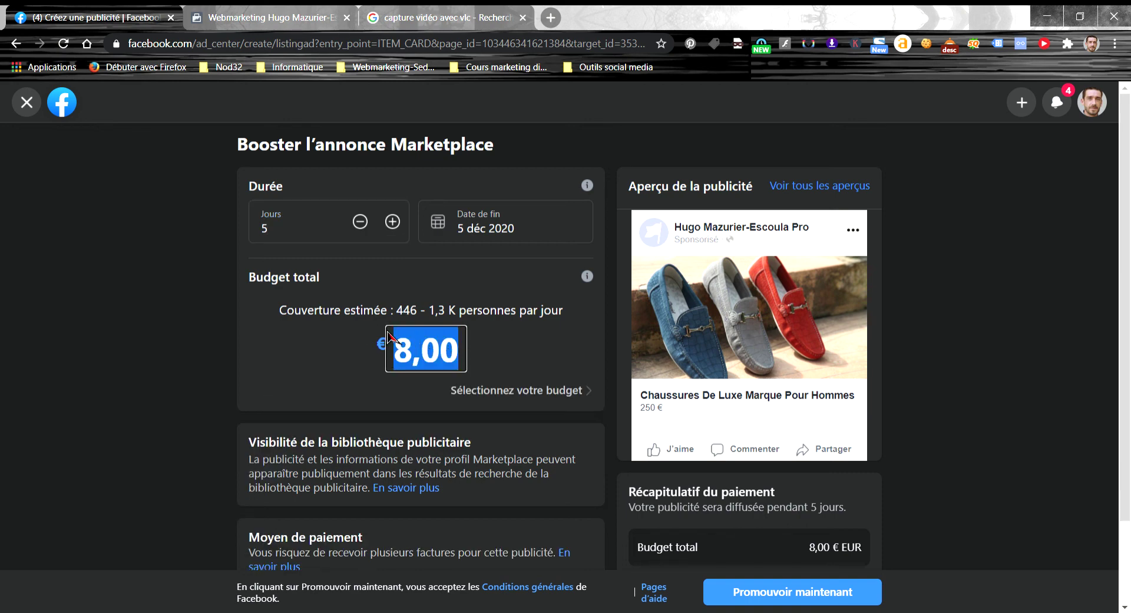
{"action": "type", "text": "25"}
{"action": "key", "text": "Return"}
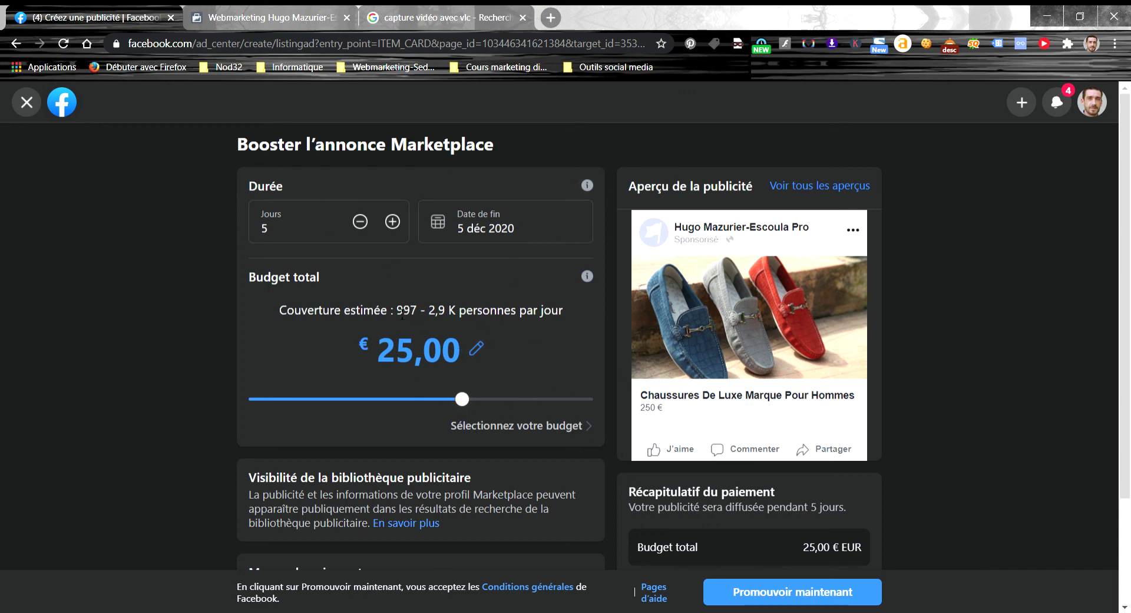
Review the boost's payment method section and payment summary, and leave the boost setup, discarding its changes
{"action": "scroll", "coordinate": [495, 347], "scroll_direction": "down", "scroll_amount": 2}
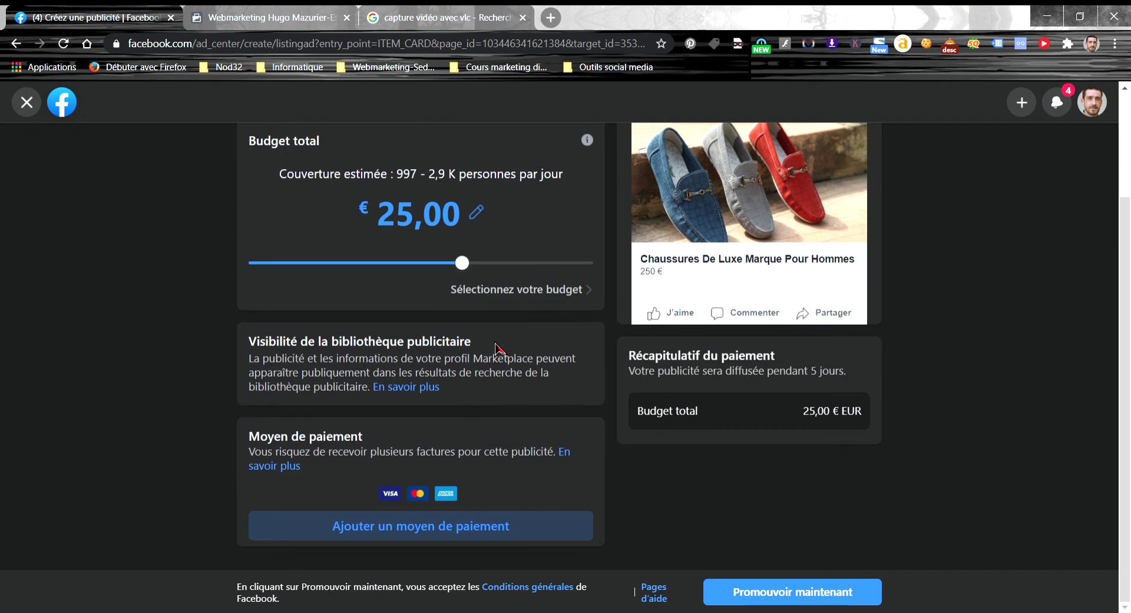
{"action": "scroll", "coordinate": [494, 348], "scroll_direction": "up", "scroll_amount": 2}
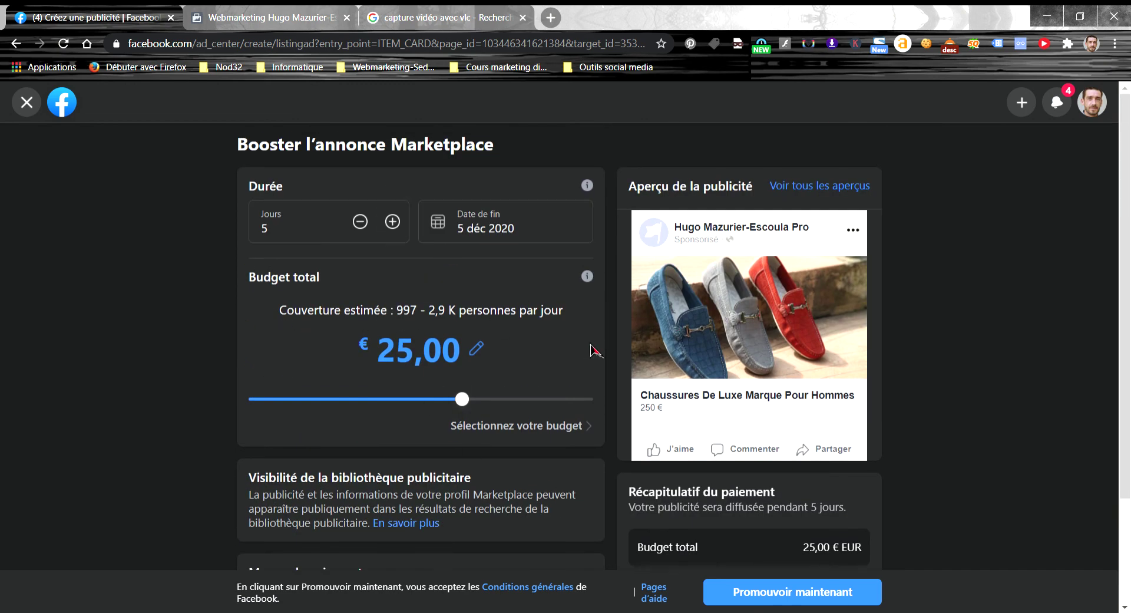
{"action": "scroll", "coordinate": [593, 345], "scroll_direction": "down", "scroll_amount": 2}
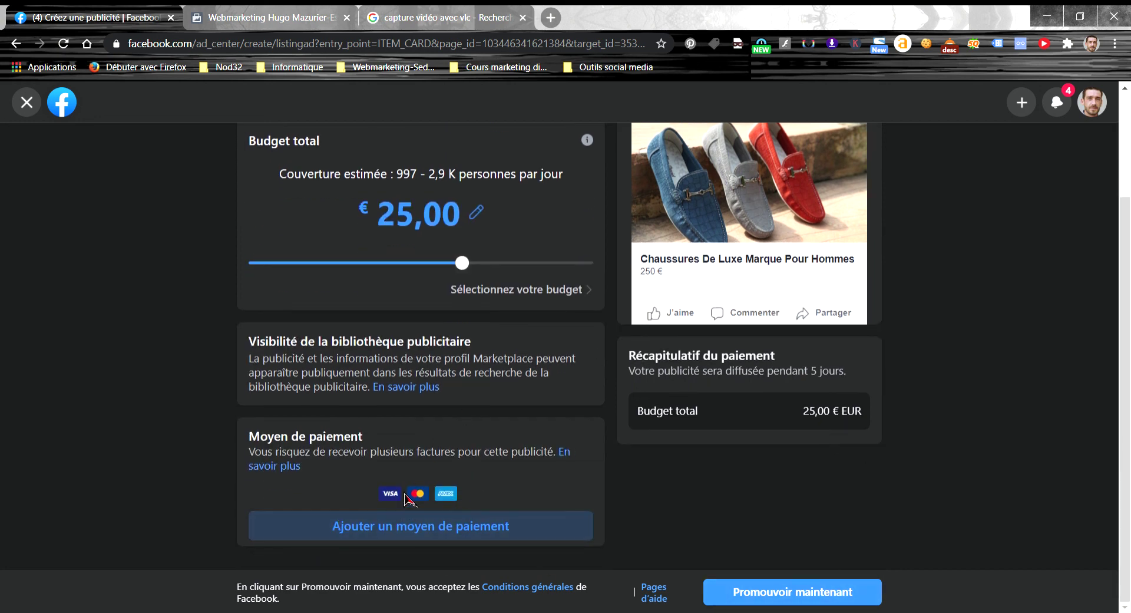
{"action": "scroll", "coordinate": [548, 353], "scroll_direction": "up", "scroll_amount": 2}
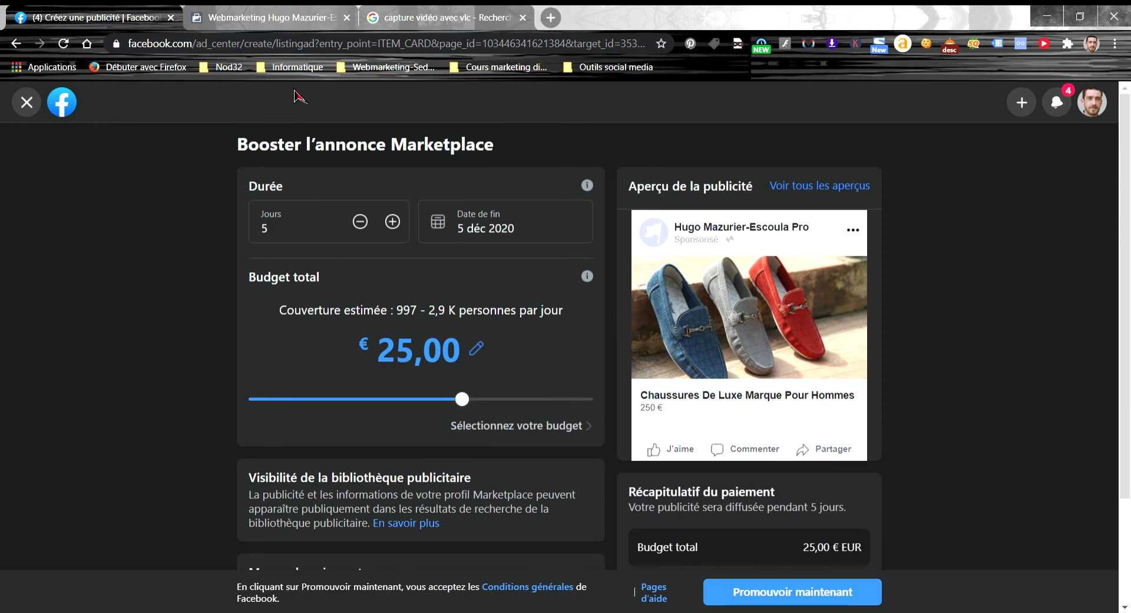
{"action": "left_click", "coordinate": [34, 105]}
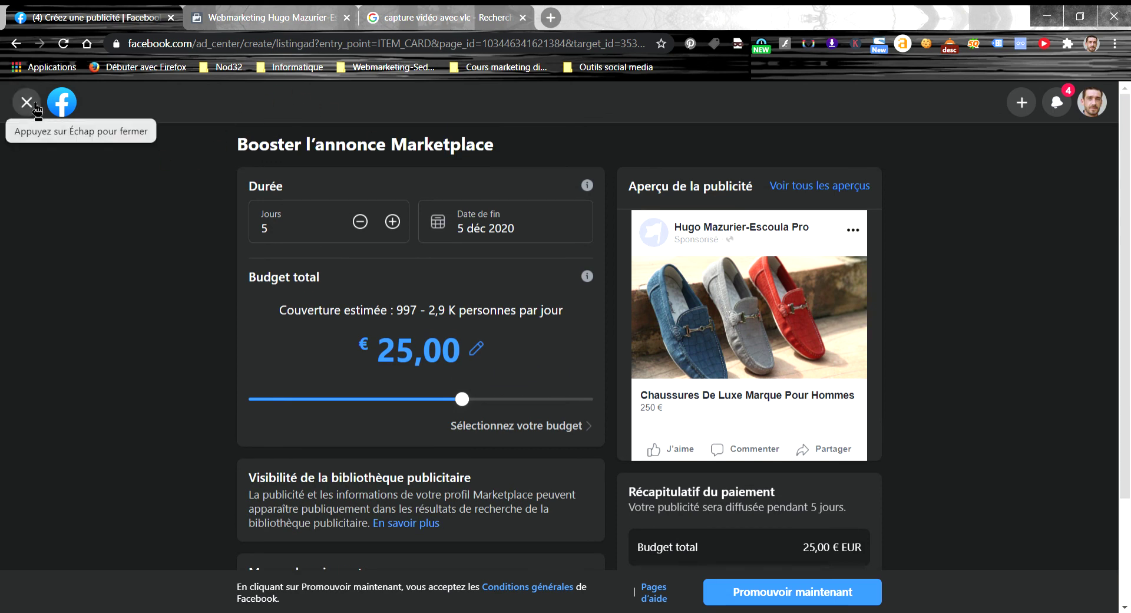
{"action": "left_click", "coordinate": [717, 396]}
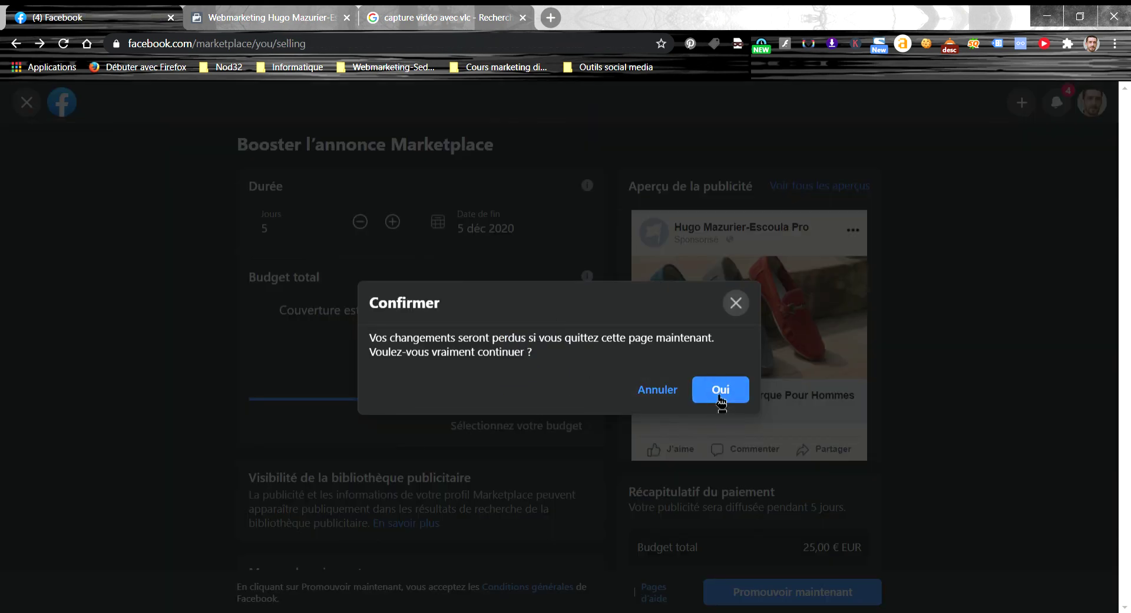
Delete the listing "Chaussures De Luxe Marque Pour Hommes", giving "Non, je ne l'ai pas vendu" as the answer about its sale
{"action": "left_click", "coordinate": [956, 282]}
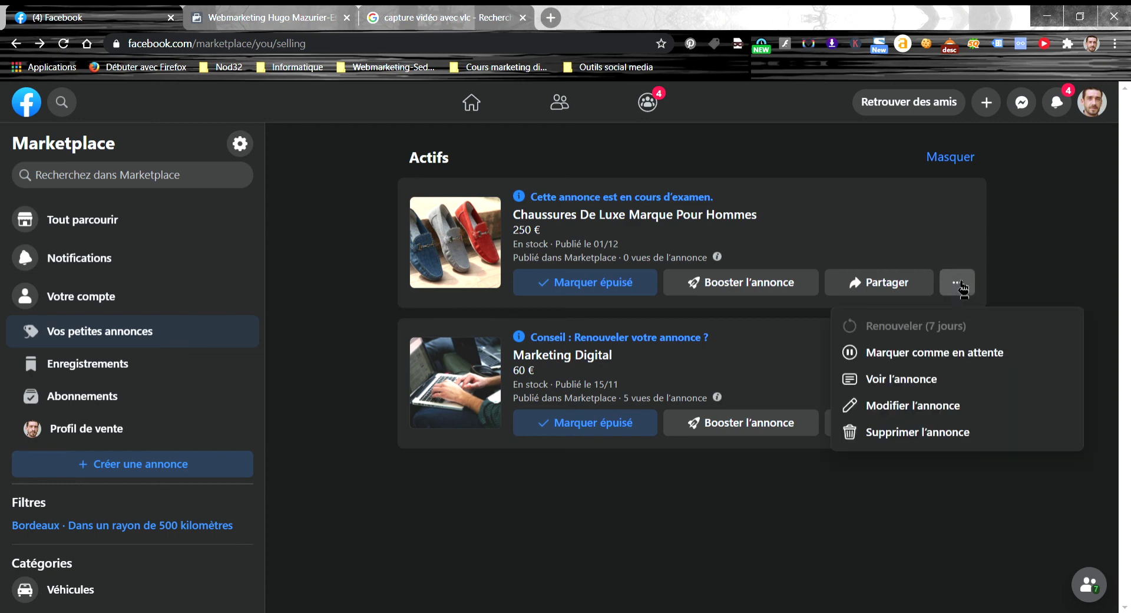
{"action": "left_click", "coordinate": [897, 433]}
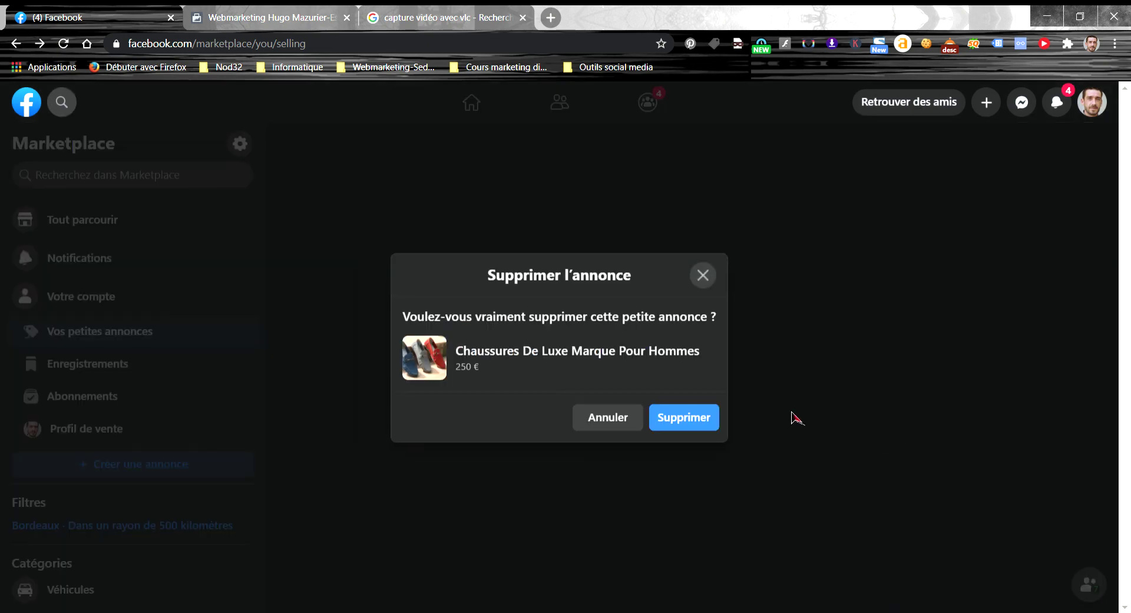
{"action": "left_click", "coordinate": [706, 421]}
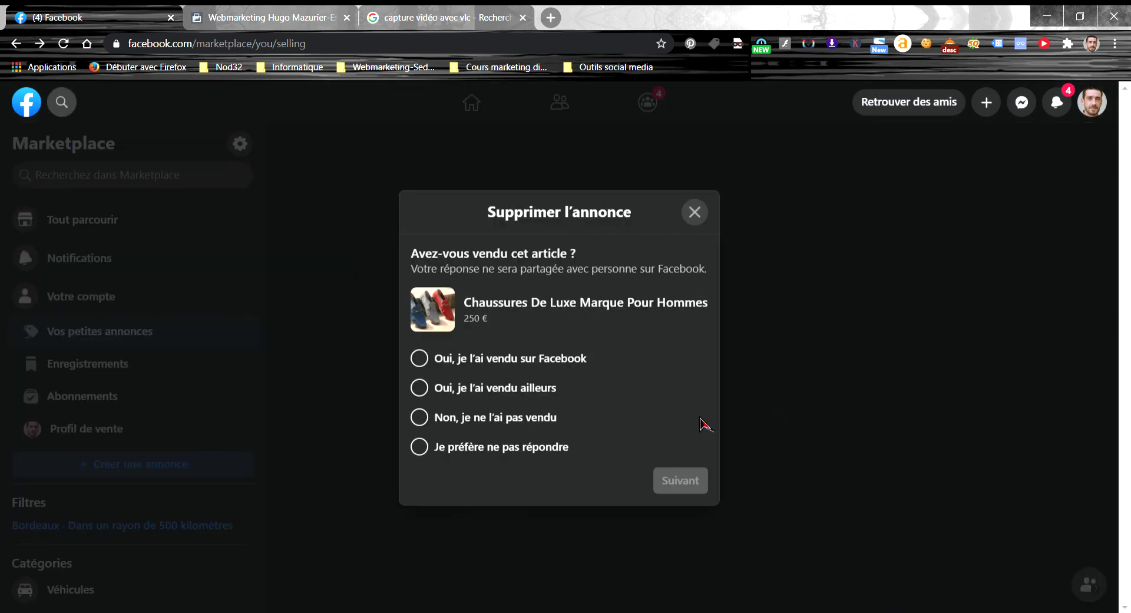
{"action": "left_click", "coordinate": [503, 420]}
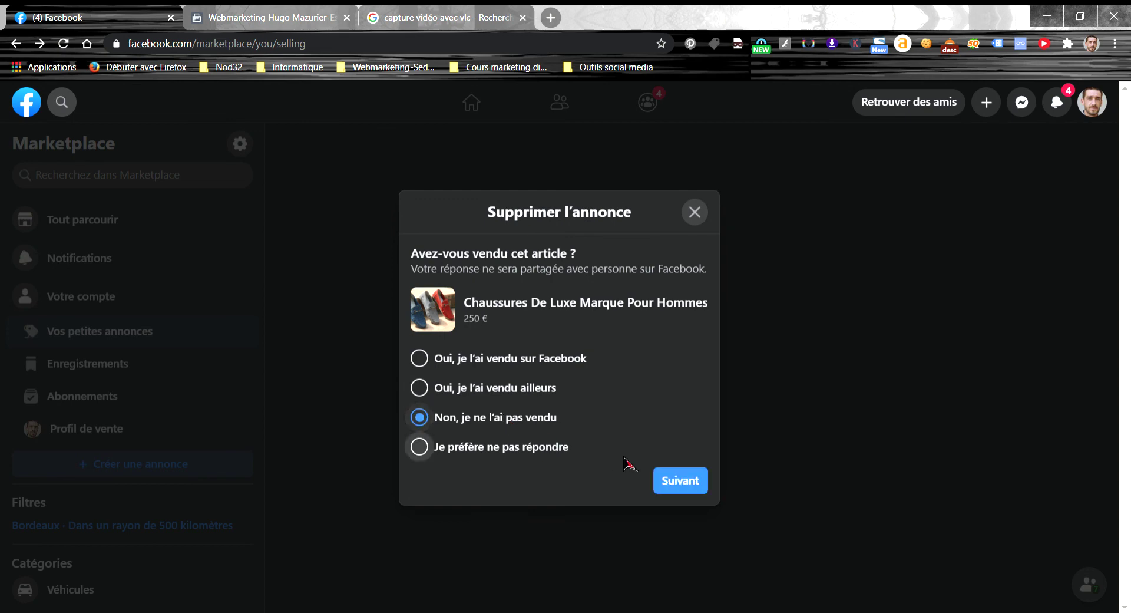
{"action": "left_click", "coordinate": [677, 489]}
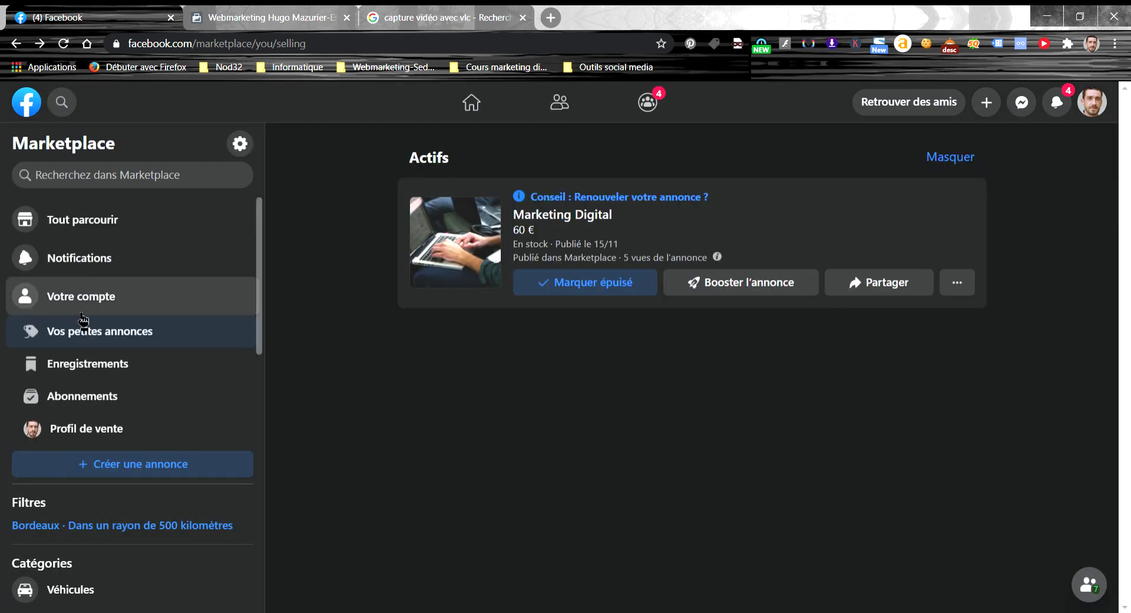